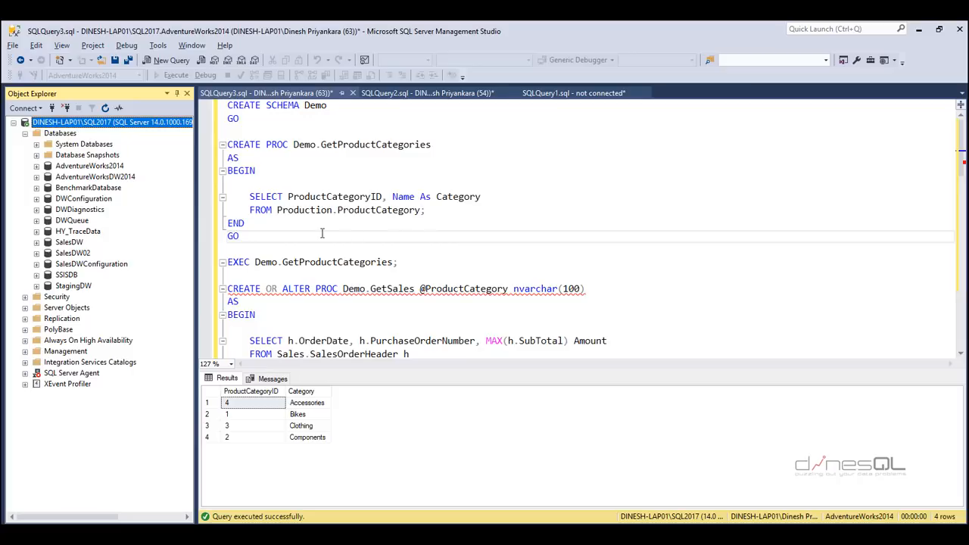
Examine the name and selected columns of the Demo.GetProductCategories procedure and execute the procedure.
{"action": "left_click", "coordinate": [329, 190]}
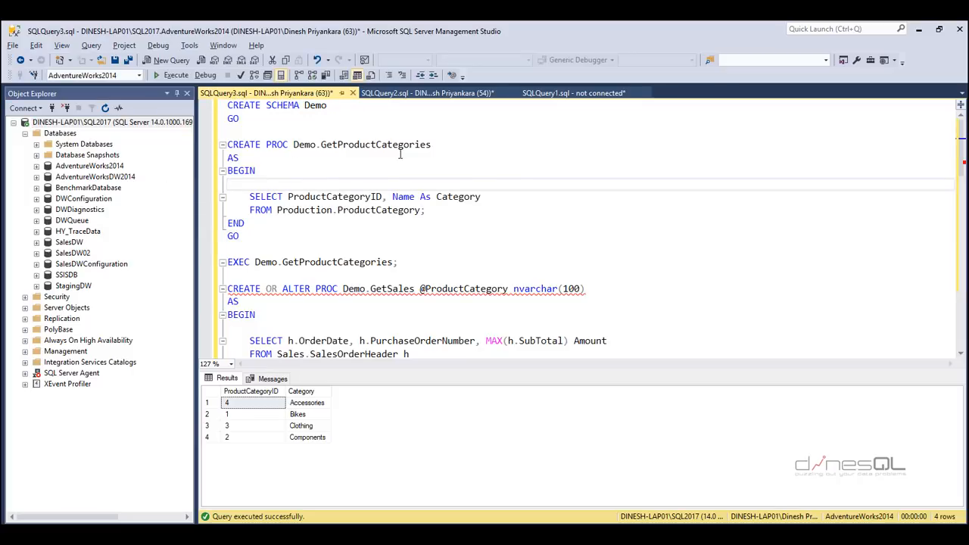
{"action": "left_click", "coordinate": [443, 145]}
{"action": "left_click_drag", "start_coordinate": [431, 144], "coordinate": [293, 144]}
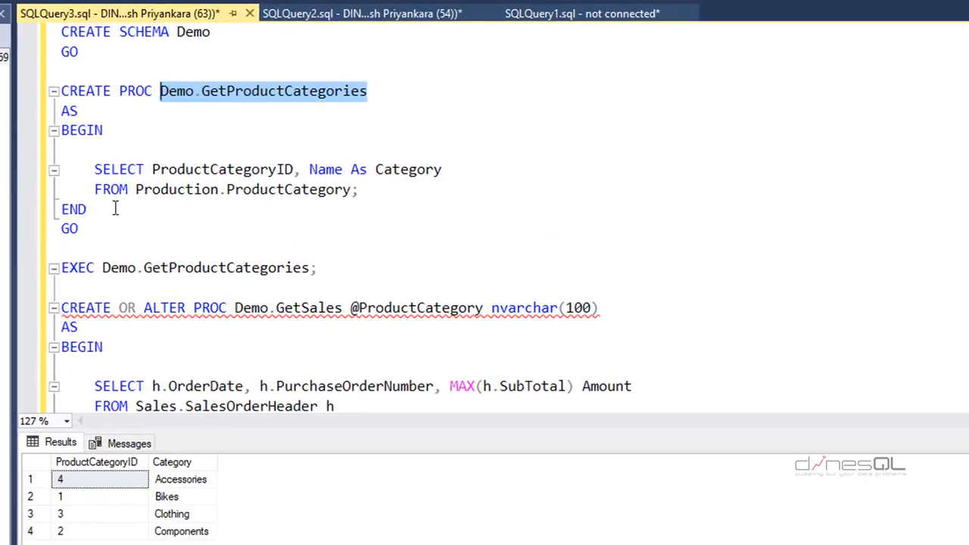
{"action": "double_click", "coordinate": [224, 171]}
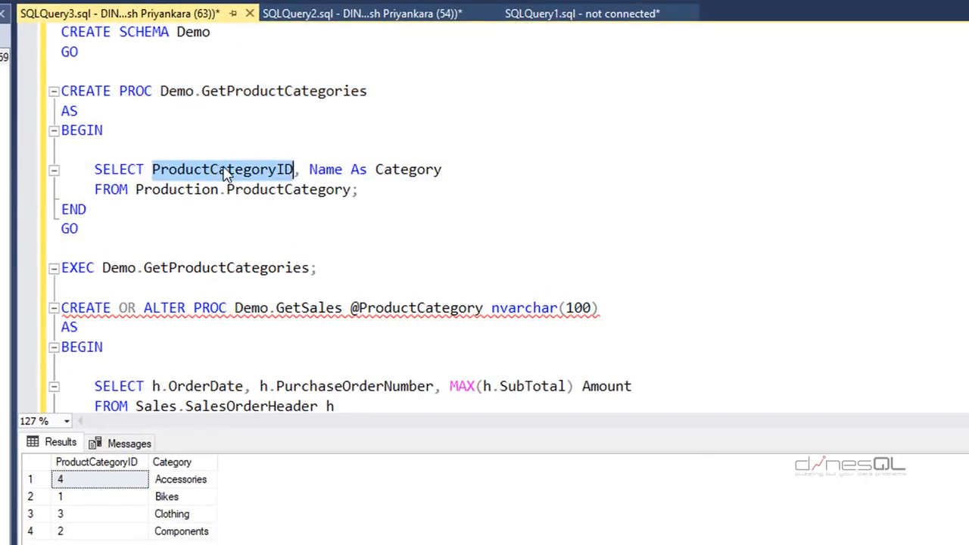
{"action": "double_click", "coordinate": [418, 171]}
{"action": "left_click_drag", "start_coordinate": [316, 268], "coordinate": [45, 268]}
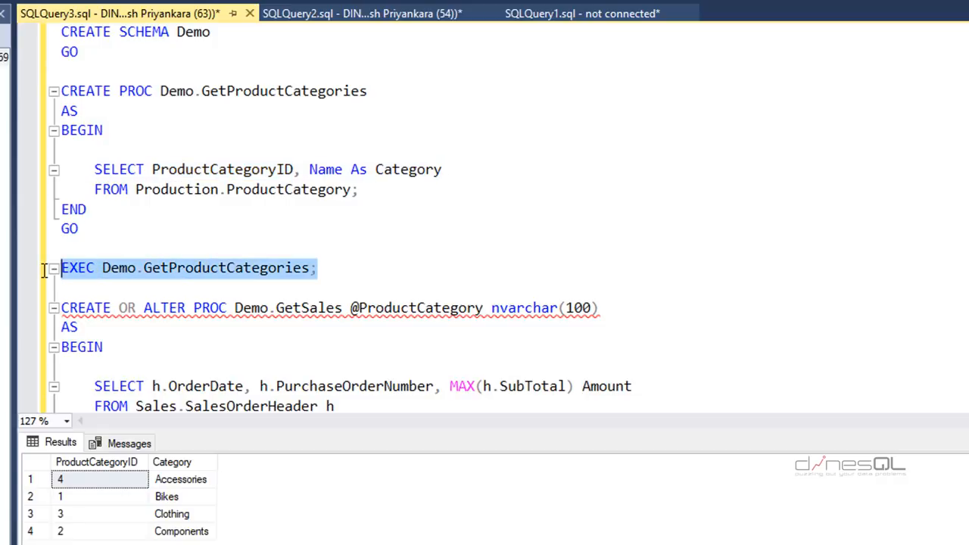
{"action": "key", "text": "F5"}
{"action": "scroll", "coordinate": [407, 266], "scroll_direction": "down", "scroll_amount": 3}
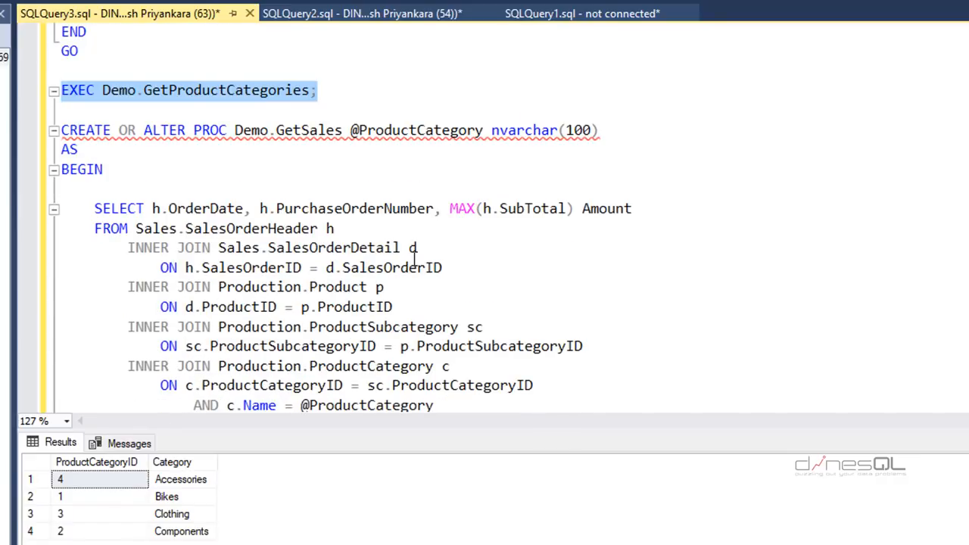
{"action": "double_click", "coordinate": [417, 130]}
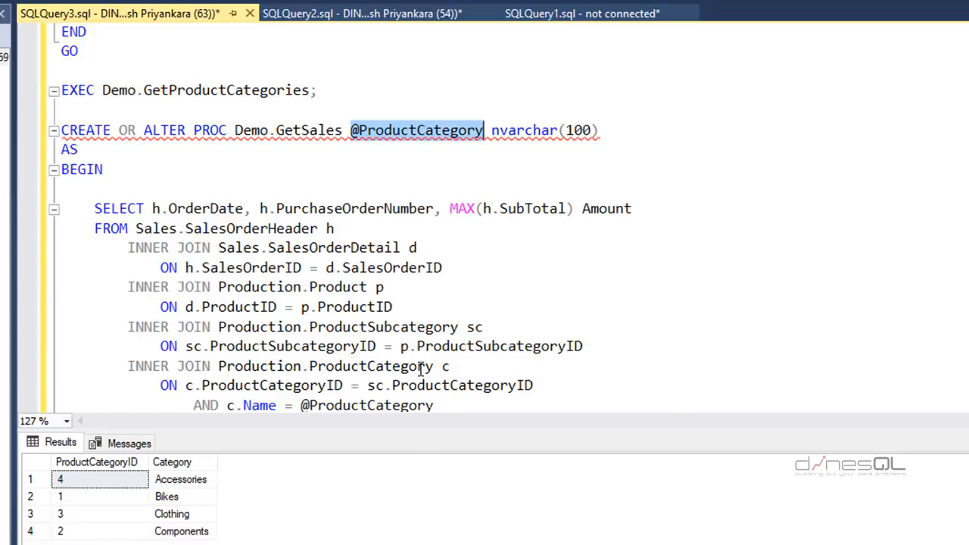
{"action": "left_click_drag", "start_coordinate": [422, 428], "coordinate": [424, 497]}
{"action": "scroll", "coordinate": [441, 342], "scroll_direction": "down", "scroll_amount": 1}
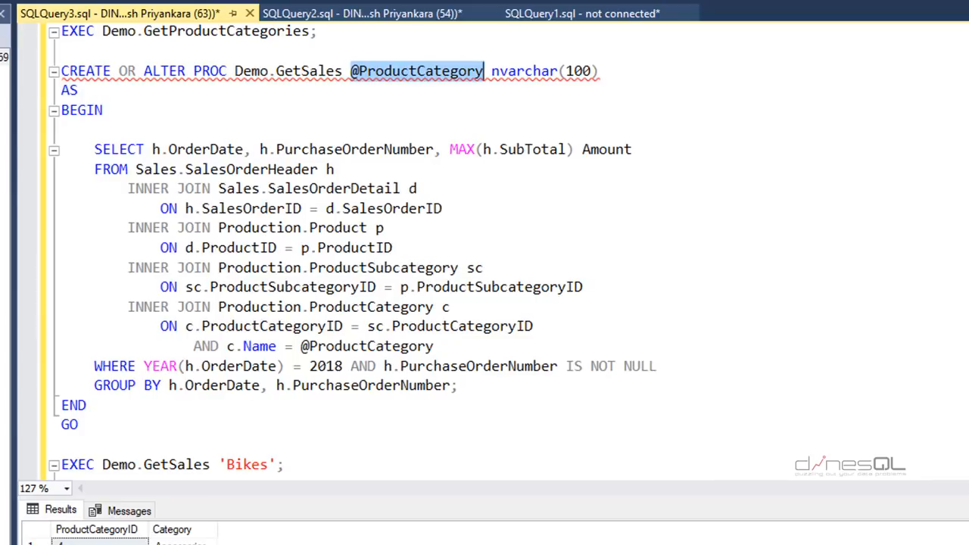
{"action": "left_click", "coordinate": [434, 70]}
{"action": "double_click", "coordinate": [434, 71]}
{"action": "left_click_drag", "start_coordinate": [343, 367], "coordinate": [154, 356]}
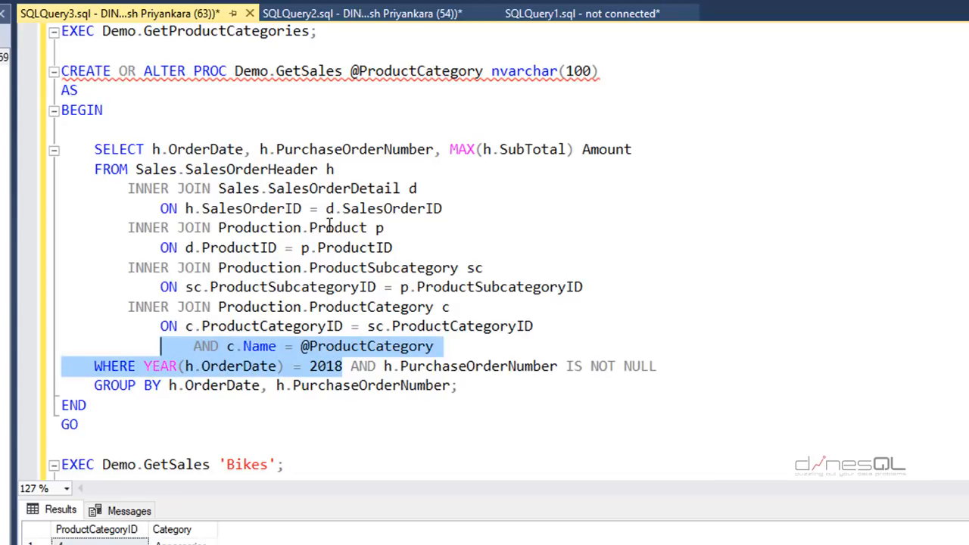
Execute the Demo.GetSales procedure for the 'Bikes' category.
{"action": "scroll", "coordinate": [333, 227], "scroll_direction": "down", "scroll_amount": 3}
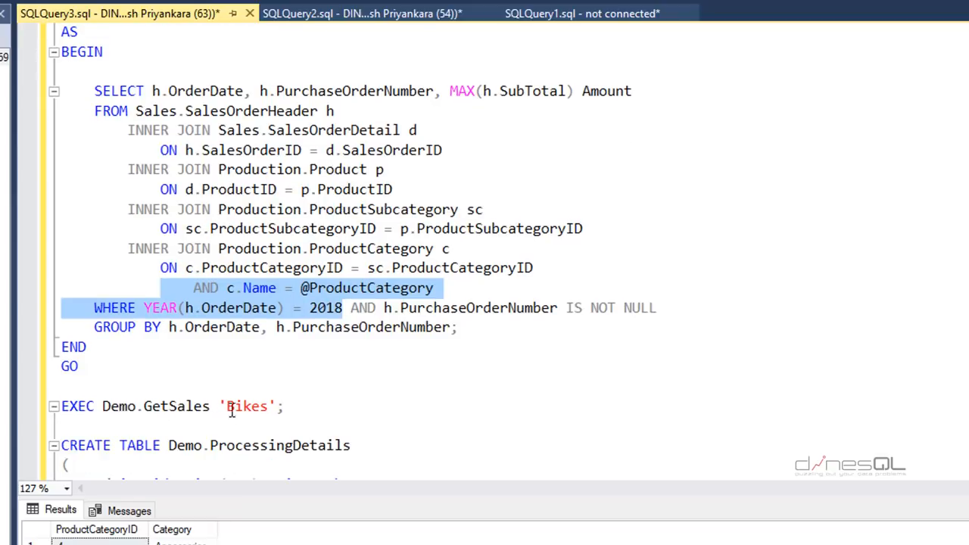
{"action": "double_click", "coordinate": [223, 364]}
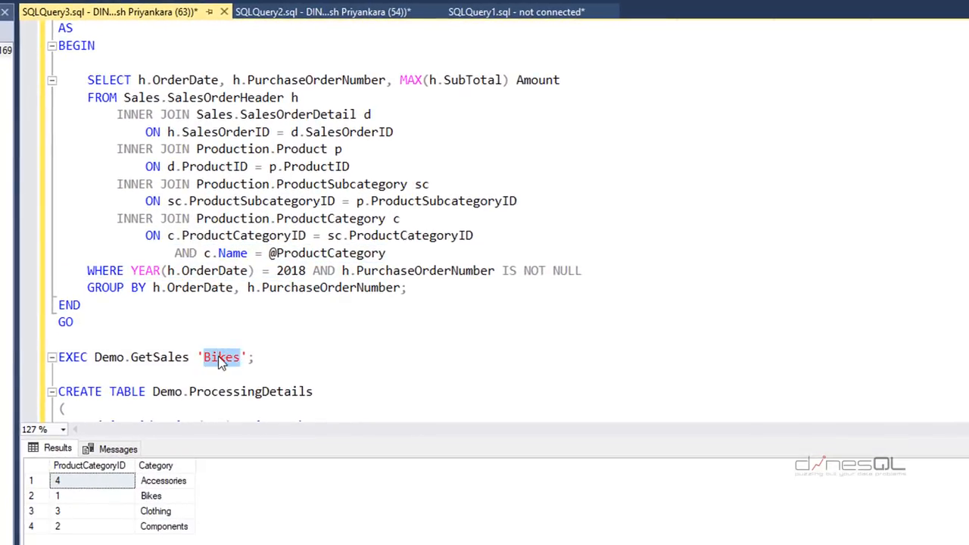
{"action": "left_click", "coordinate": [282, 364]}
{"action": "key", "text": "shift+Home"}
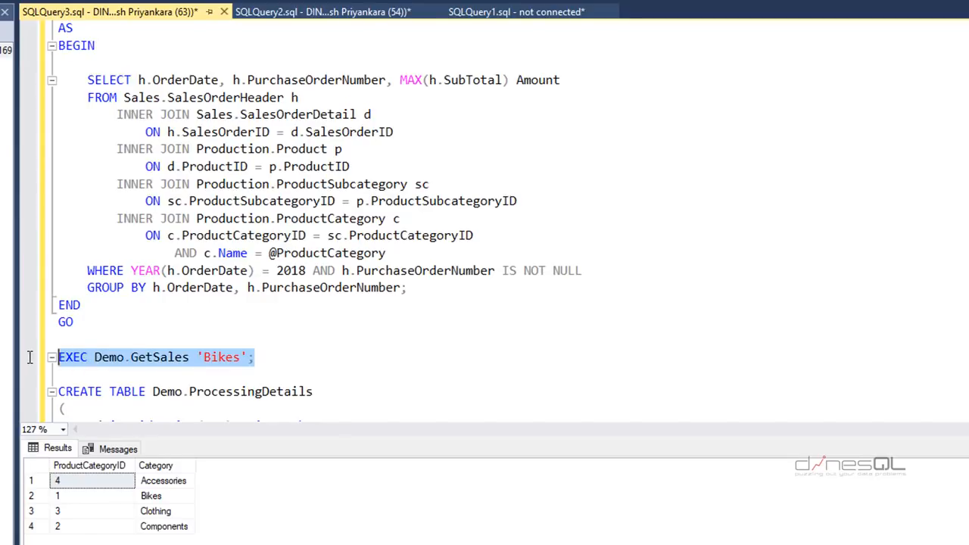
{"action": "key", "text": "F5"}
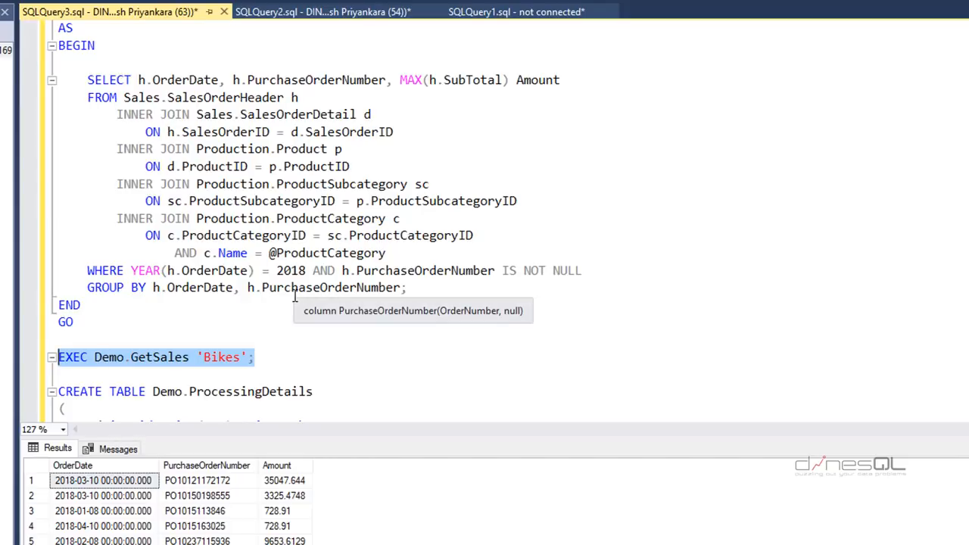
Examine the Demo.ProcessingDetails table definition, including its ProductCategory and Duration columns.
{"action": "scroll", "coordinate": [306, 292], "scroll_direction": "down", "scroll_amount": 3}
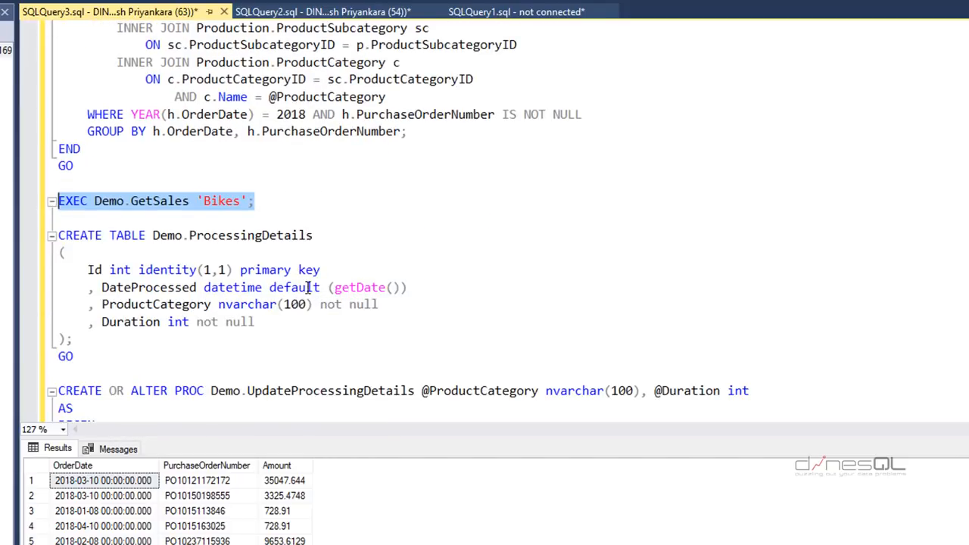
{"action": "double_click", "coordinate": [264, 235]}
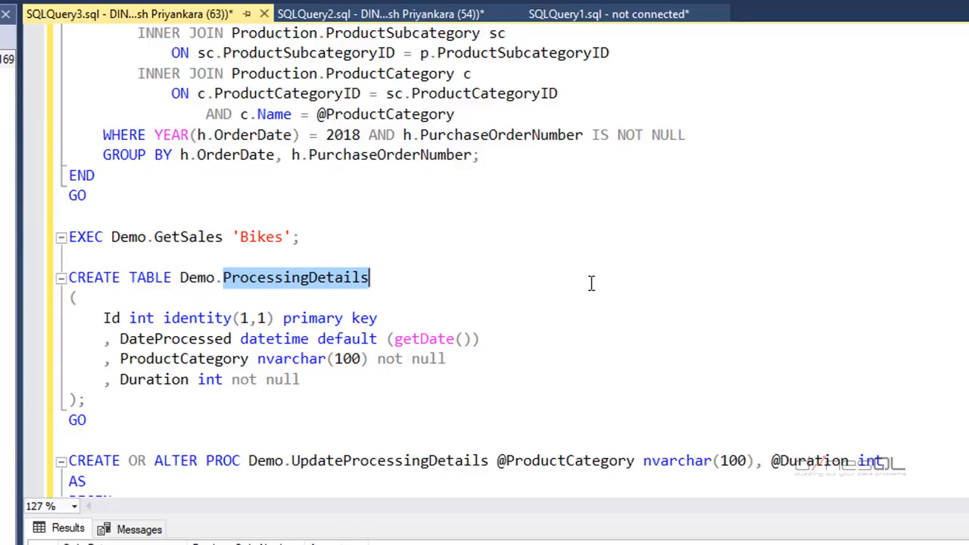
{"action": "left_click", "coordinate": [189, 359]}
{"action": "double_click", "coordinate": [189, 360]}
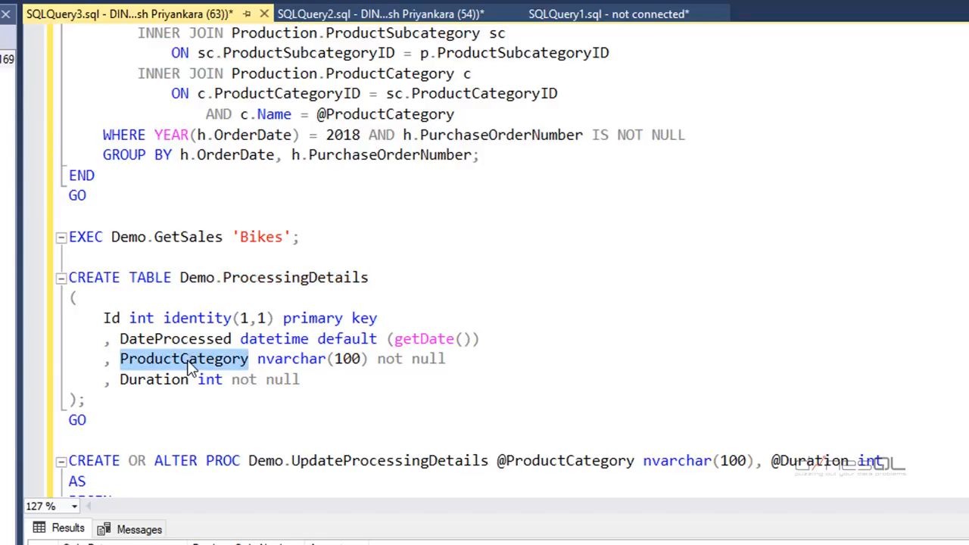
{"action": "left_click", "coordinate": [151, 383]}
{"action": "double_click", "coordinate": [150, 383]}
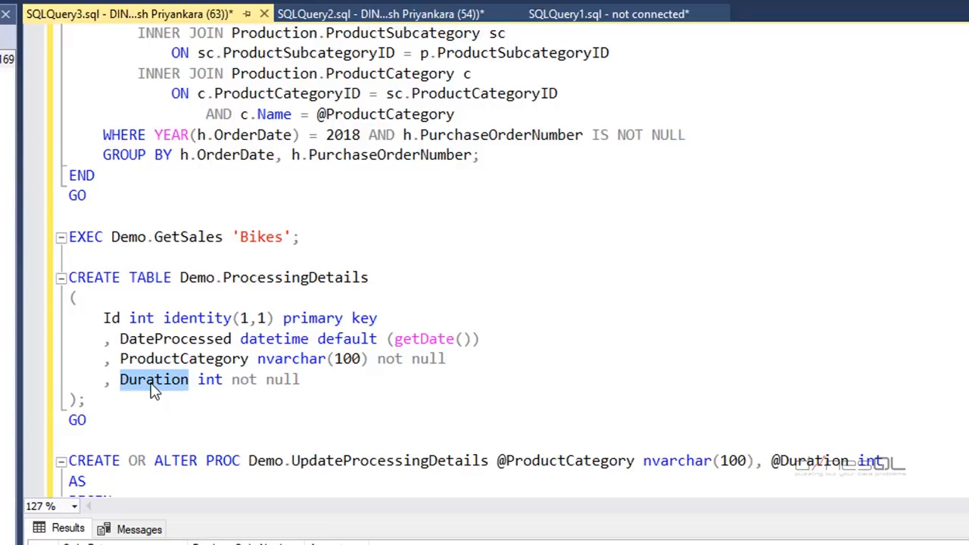
{"action": "left_click", "coordinate": [115, 420]}
{"action": "left_click_drag", "start_coordinate": [115, 421], "coordinate": [61, 277]}
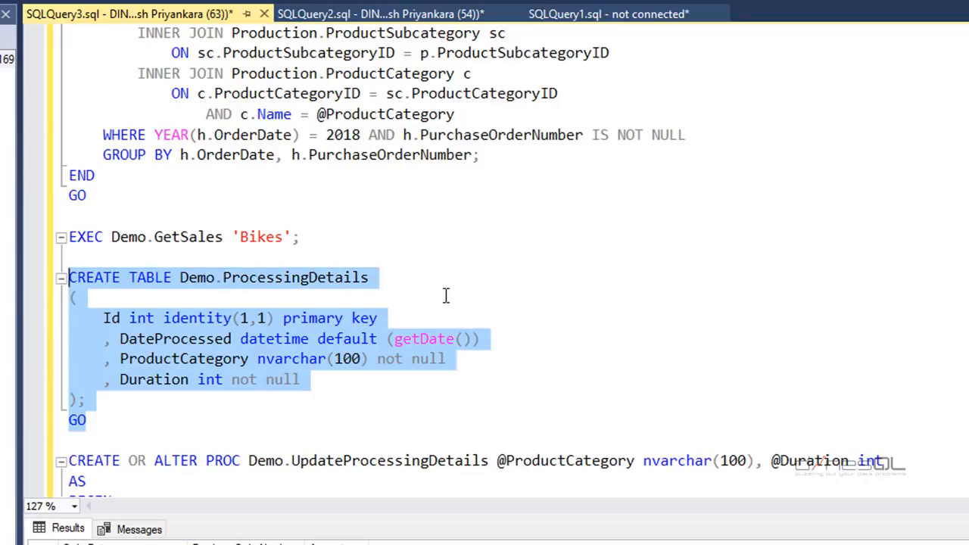
{"action": "scroll", "coordinate": [447, 291], "scroll_direction": "down", "scroll_amount": 4}
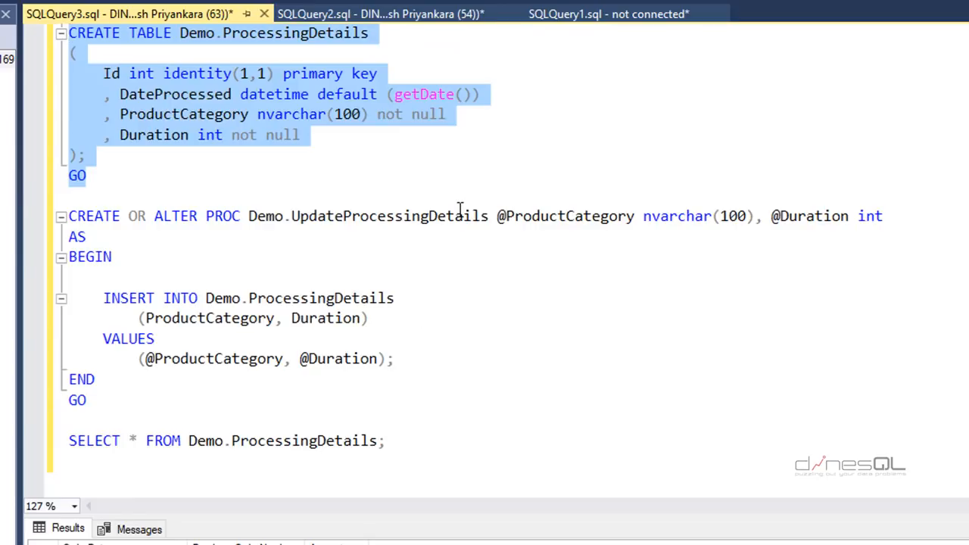
{"action": "double_click", "coordinate": [423, 219]}
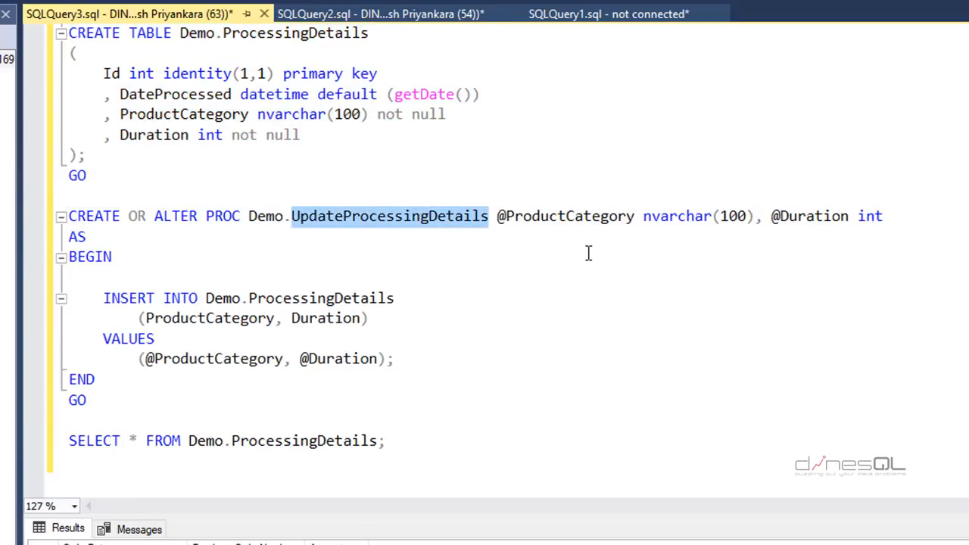
{"action": "double_click", "coordinate": [581, 218]}
{"action": "double_click", "coordinate": [827, 216]}
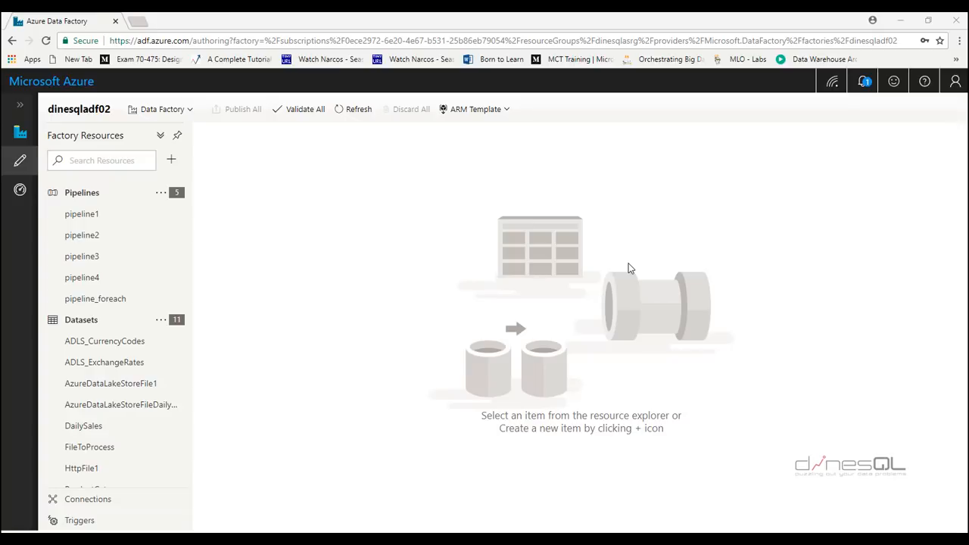
In Azure Data Factory, create a new pipeline and name it Demo_LookupAndForEach.
{"action": "left_click", "coordinate": [174, 159]}
{"action": "left_click", "coordinate": [146, 193]}
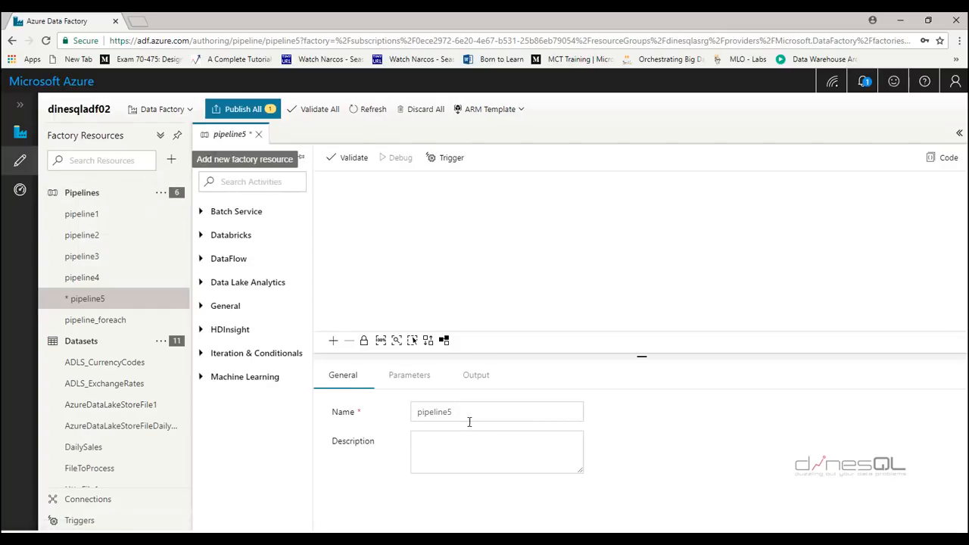
{"action": "left_click", "coordinate": [458, 412]}
{"action": "left_click_drag", "start_coordinate": [458, 412], "coordinate": [390, 417]}
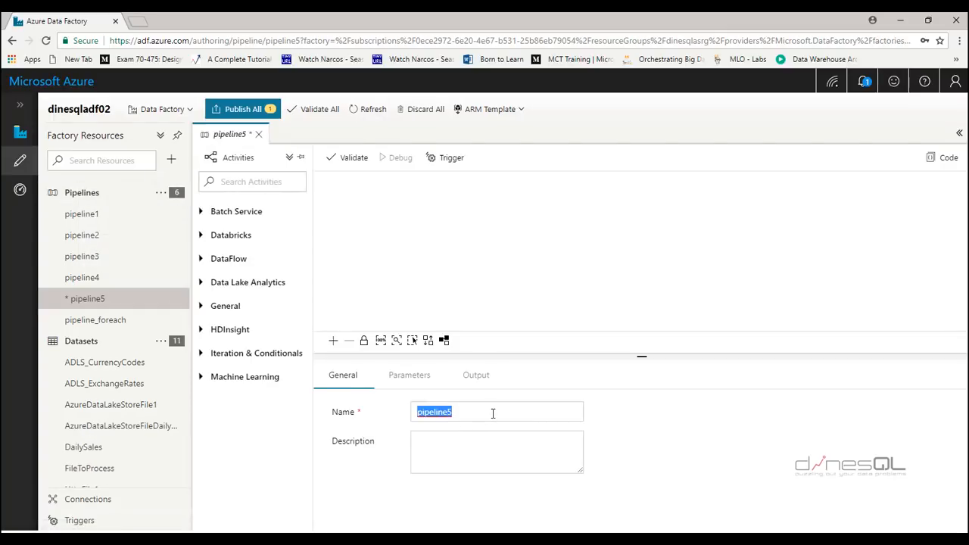
{"action": "type", "text": "Demo_"}
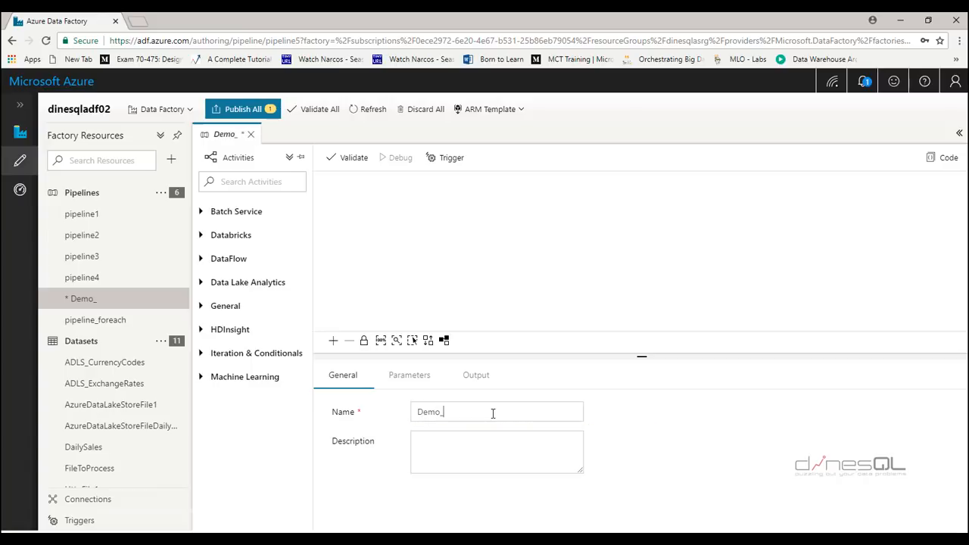
{"action": "type", "text": "Lookup"}
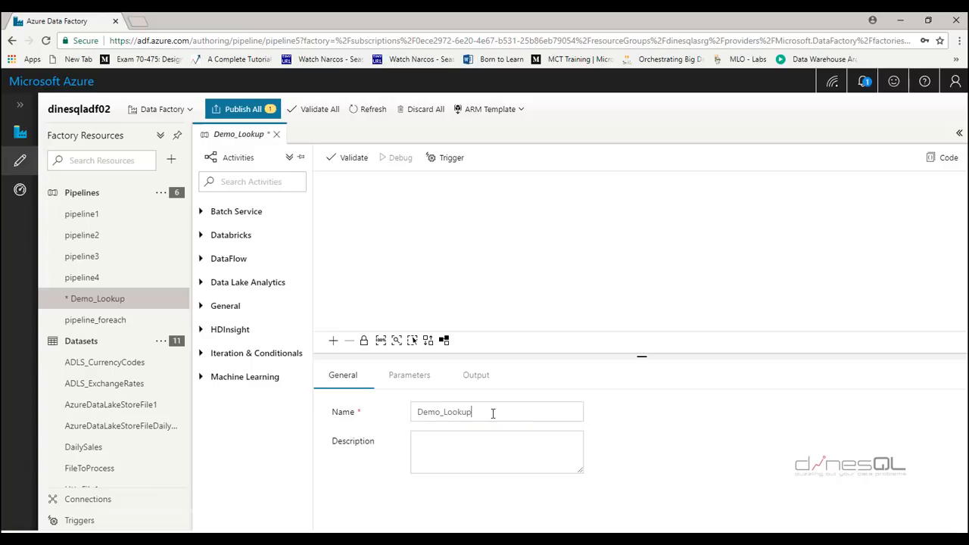
{"action": "type", "text": "AndForEach"}
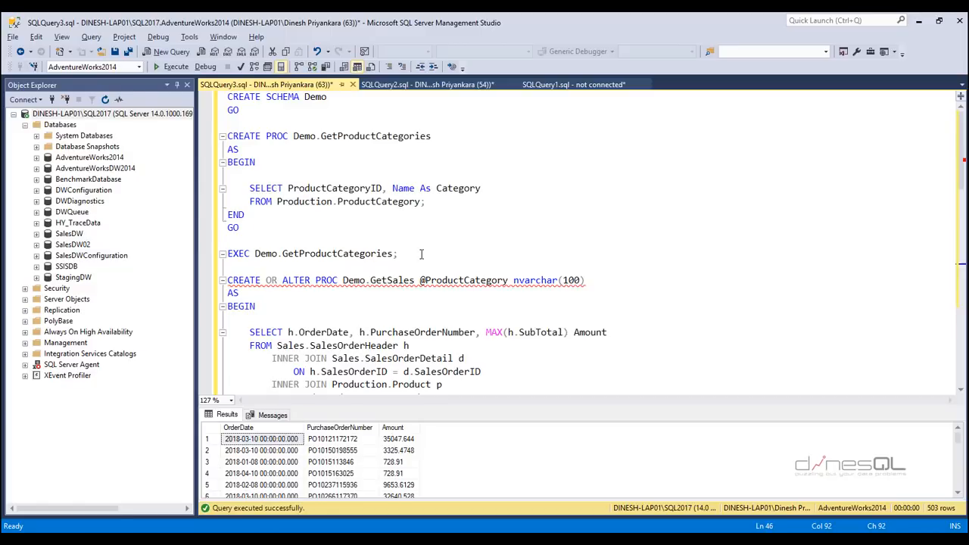
Switch to SQL Server Management Studio and execute the EXEC Demo.GetProductCategories statement again.
{"action": "left_click_drag", "start_coordinate": [398, 253], "coordinate": [227, 253]}
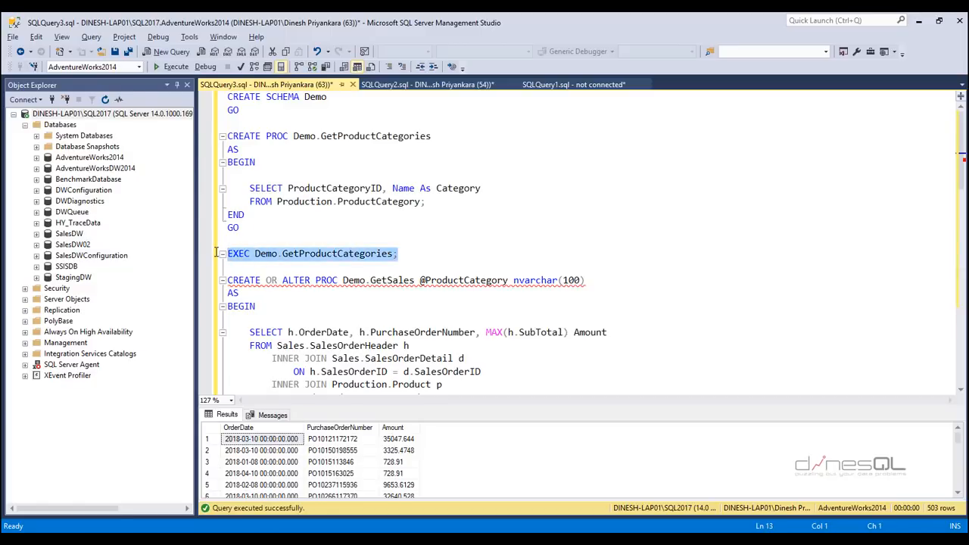
{"action": "left_click", "coordinate": [173, 67]}
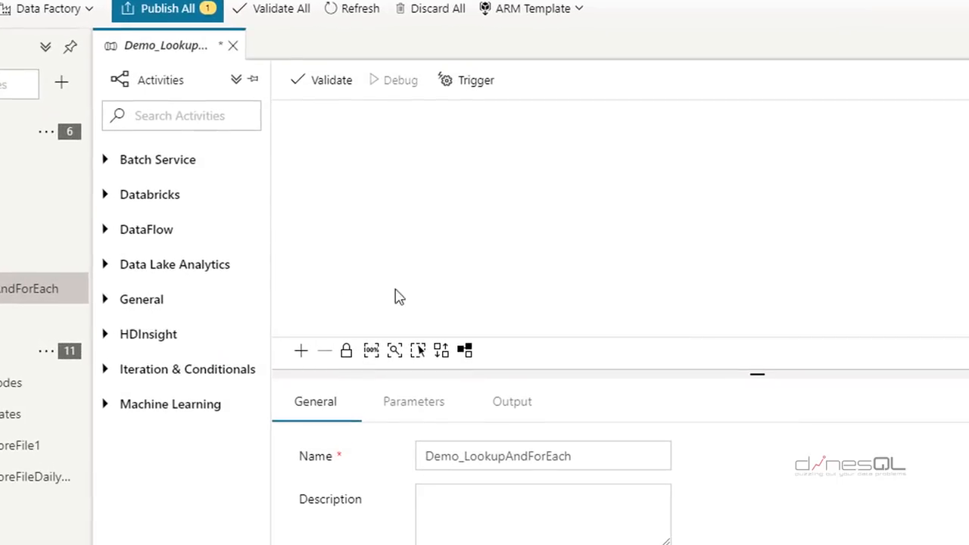
Back in Azure Data Factory, add a Lookup activity to the pipeline and name it LookupCategories.
{"action": "left_click", "coordinate": [106, 300]}
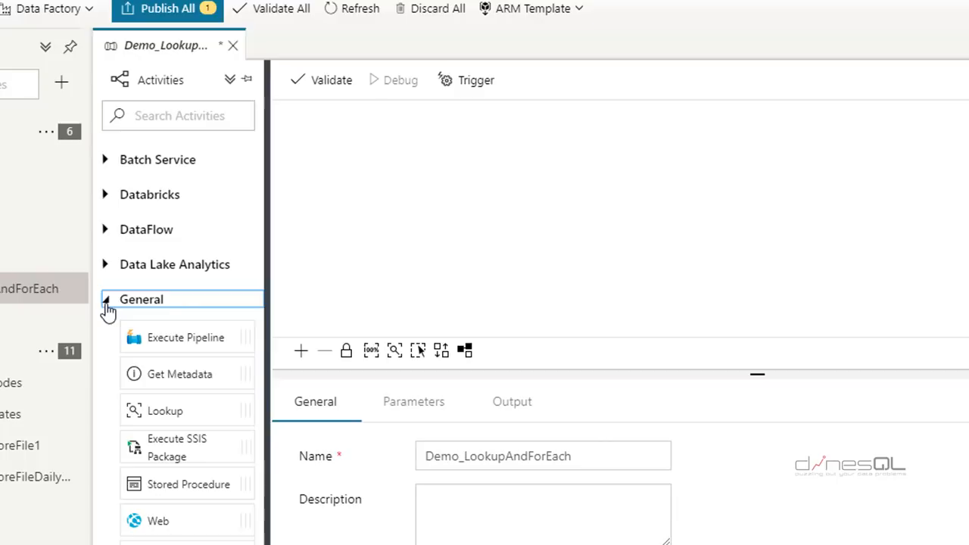
{"action": "left_click_drag", "start_coordinate": [174, 414], "coordinate": [450, 167]}
{"action": "left_click", "coordinate": [515, 460]}
{"action": "key", "text": "BackSpace"}
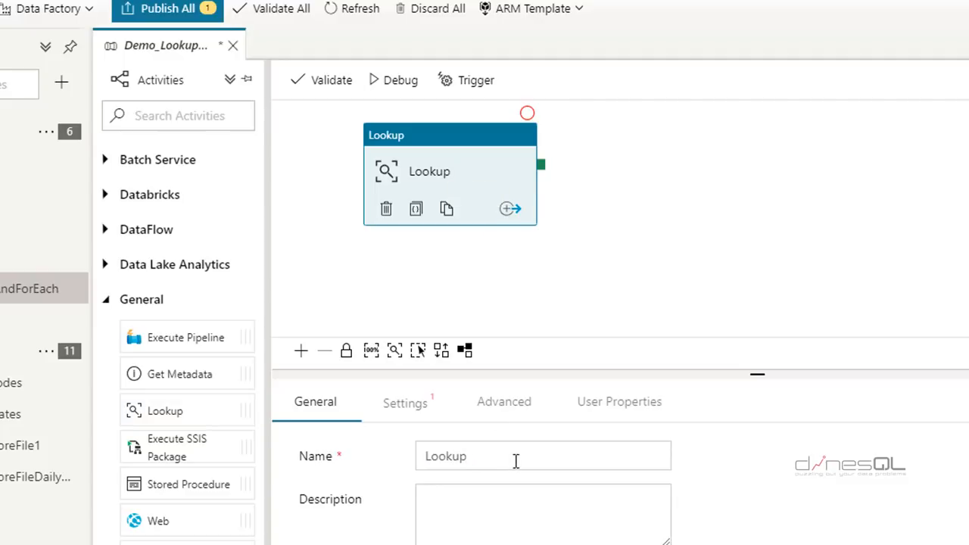
{"action": "type", "text": "Categories"}
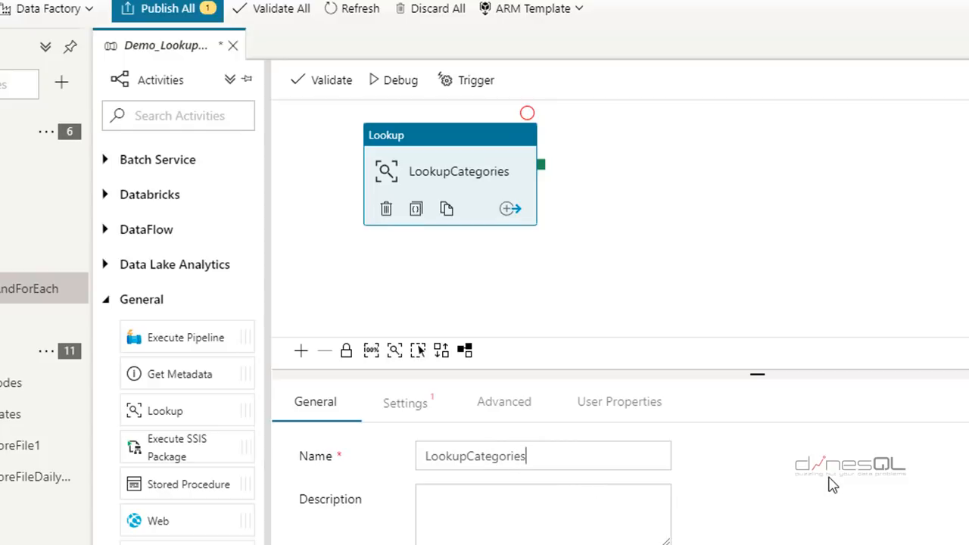
Create a new source dataset for the LookupCategories activity, using SQL Server as the data store.
{"action": "left_click", "coordinate": [410, 413]}
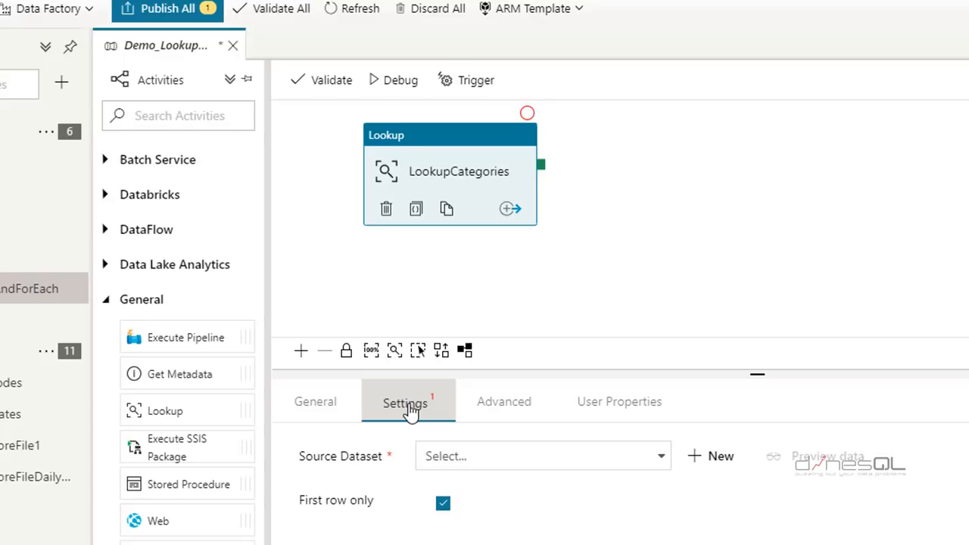
{"action": "left_click", "coordinate": [725, 458]}
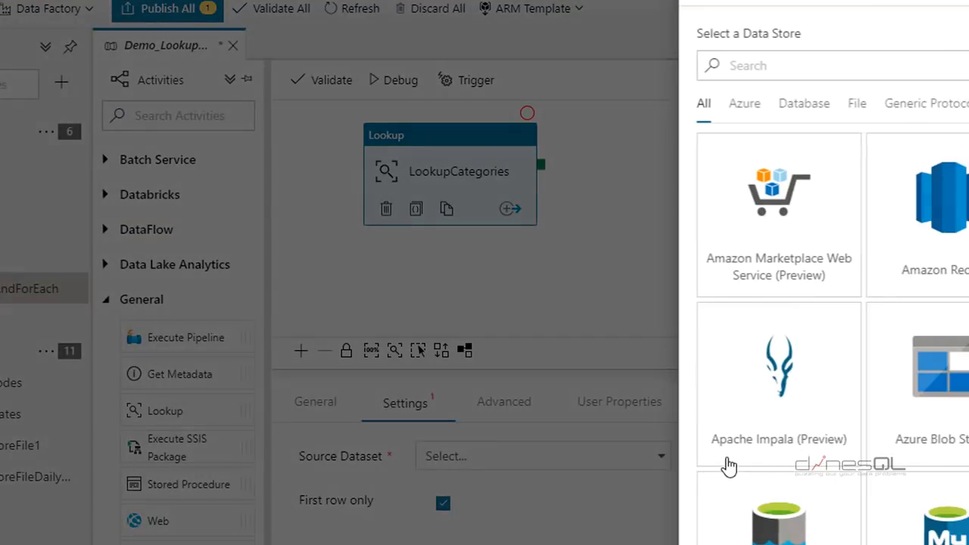
{"action": "type", "text": "sql"}
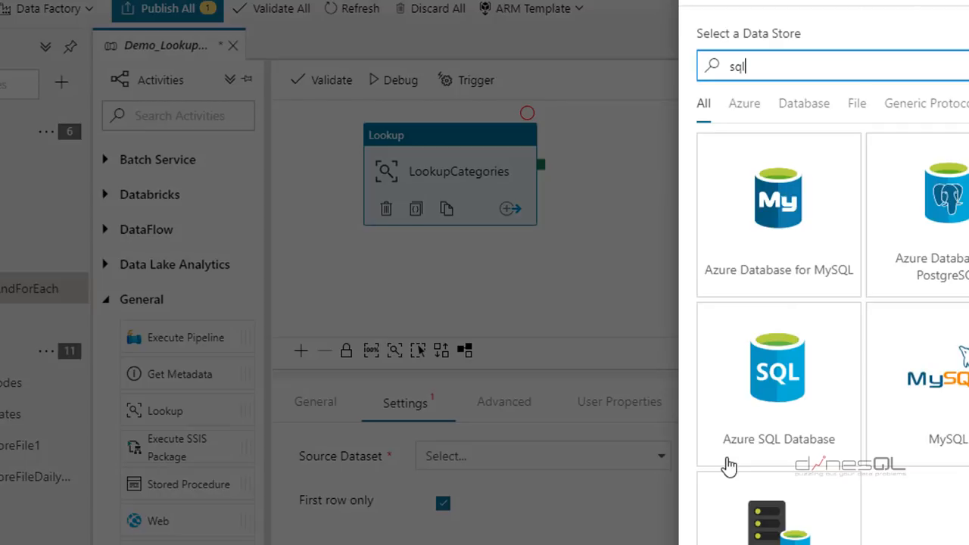
{"action": "type", "text": " serv"}
{"action": "left_click", "coordinate": [795, 260]}
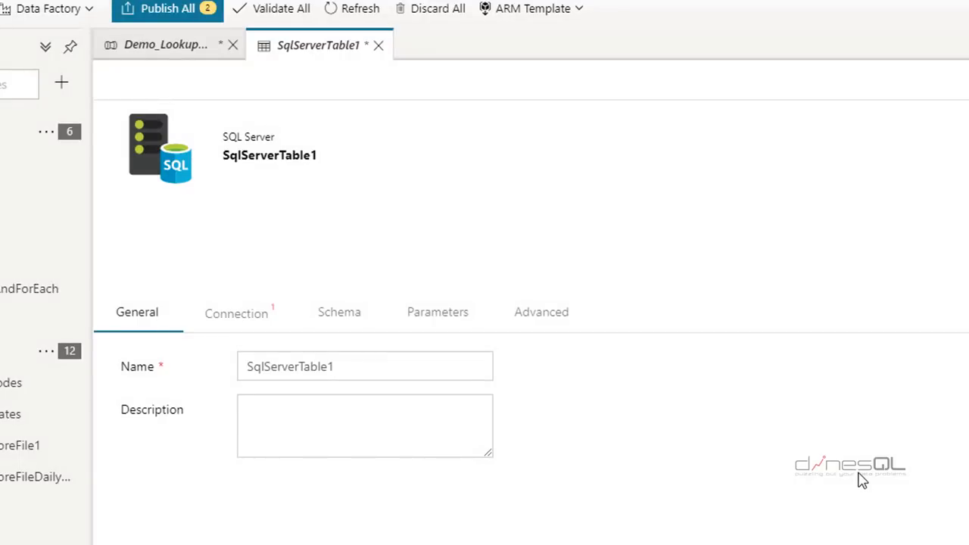
Name the new dataset SqlServerTable_Categories and connect it to the linked service SQLServer_DINESHLAP01.
{"action": "left_click", "coordinate": [411, 365]}
{"action": "key", "text": "BackSpace"}
{"action": "type", "text": "_Cate"}
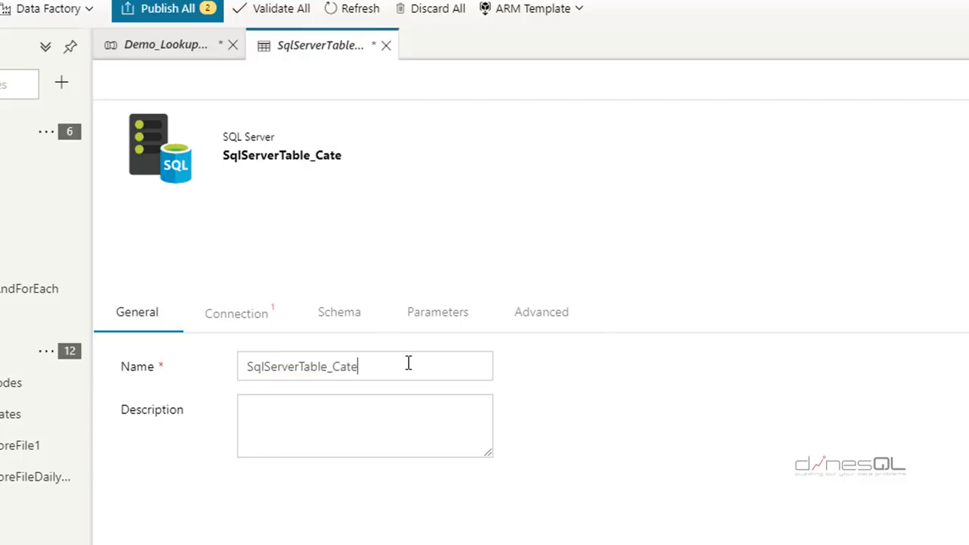
{"action": "type", "text": "gories"}
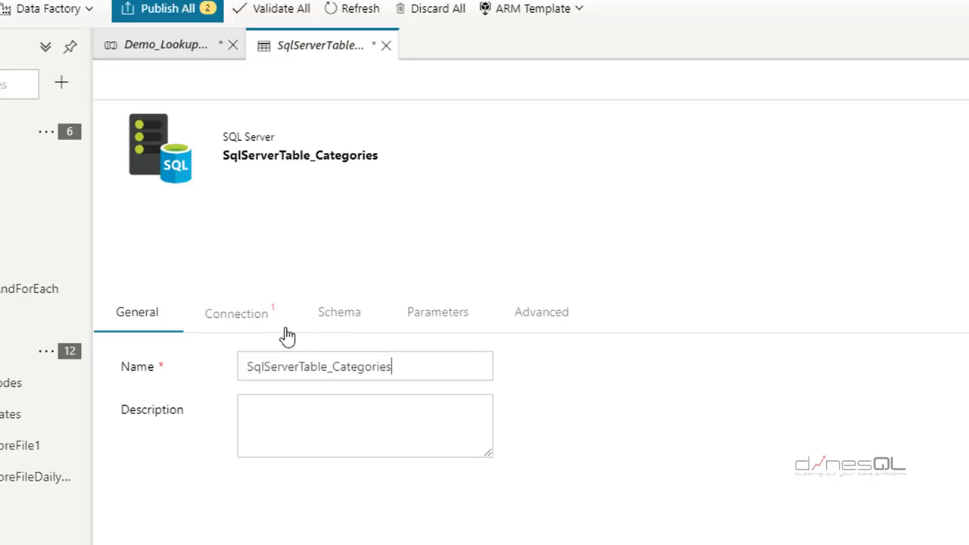
{"action": "left_click", "coordinate": [252, 321]}
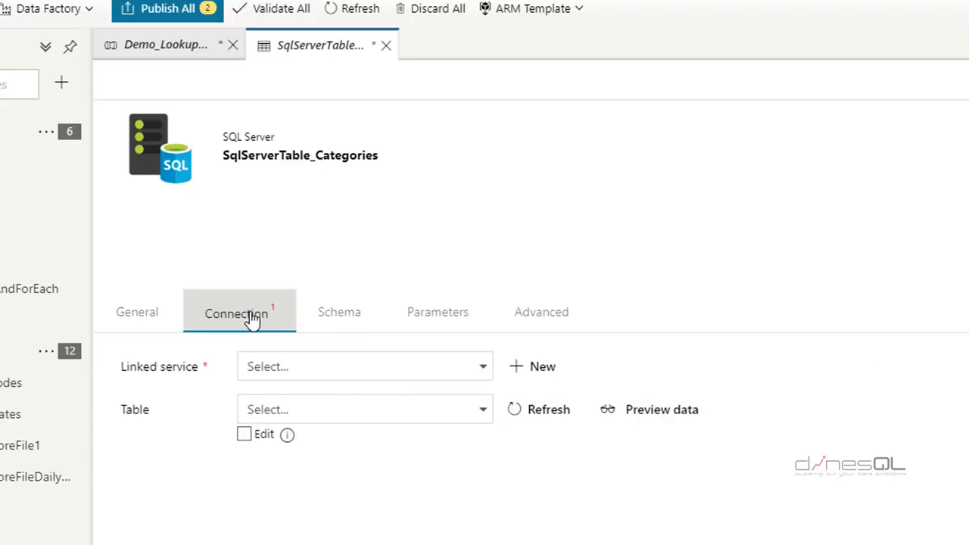
{"action": "left_click", "coordinate": [484, 371]}
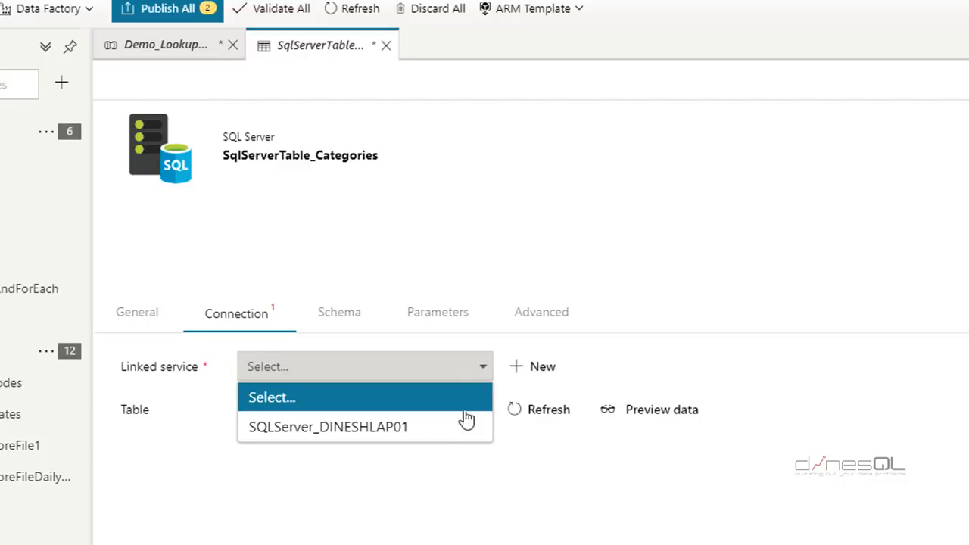
{"action": "left_click", "coordinate": [409, 428]}
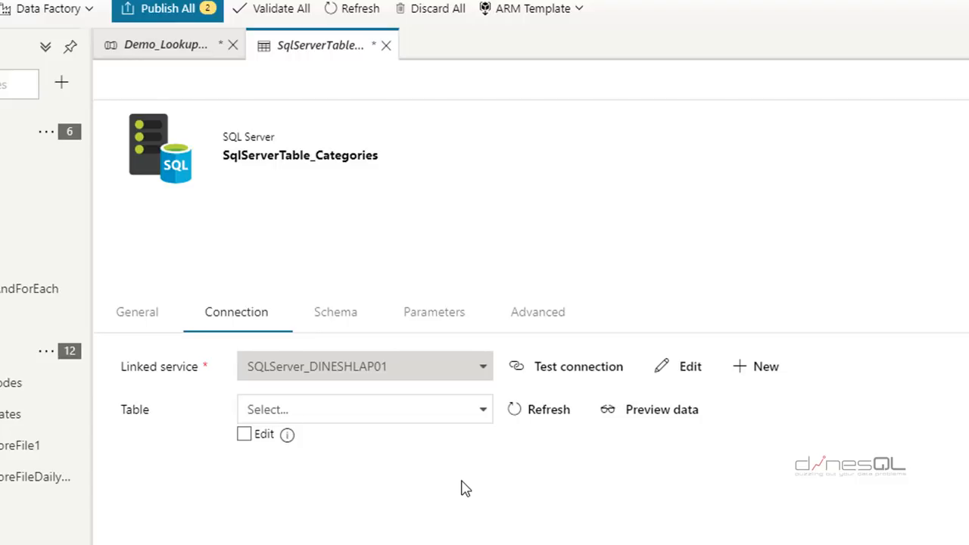
Add two columns to the dataset's schema: a product category column of type Int32 and a Category column of type String.
{"action": "left_click", "coordinate": [343, 318]}
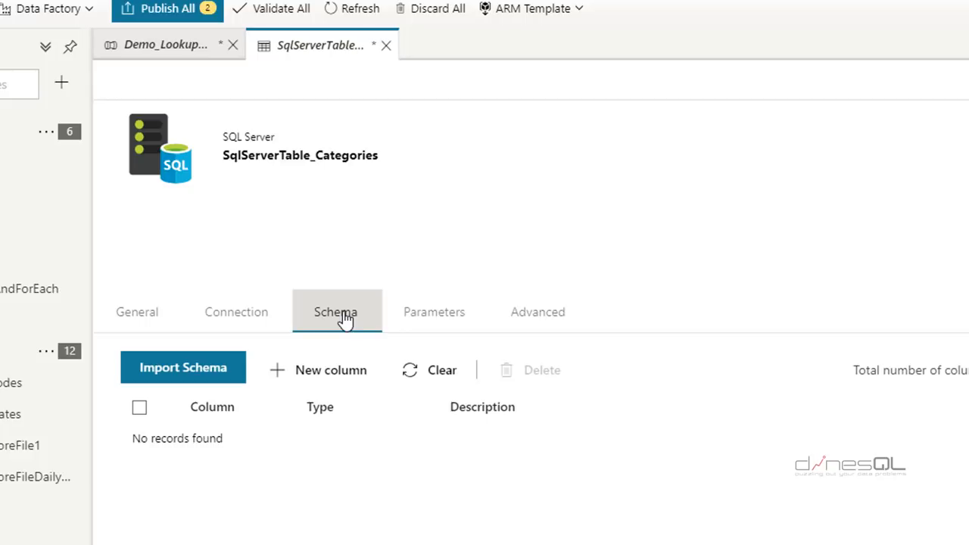
{"action": "left_click", "coordinate": [347, 382]}
{"action": "left_click", "coordinate": [347, 382]}
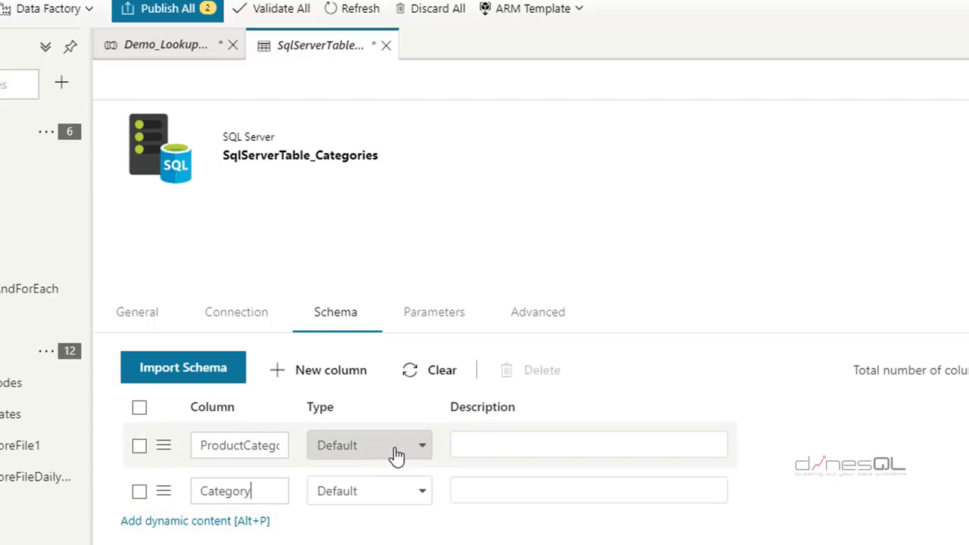
{"action": "left_click", "coordinate": [422, 451]}
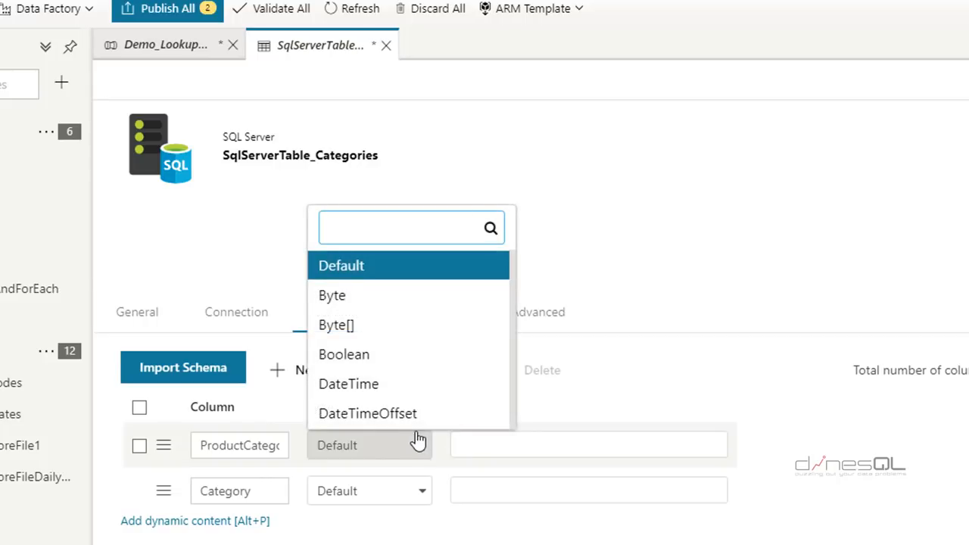
{"action": "type", "text": "In"}
{"action": "left_click", "coordinate": [353, 333]}
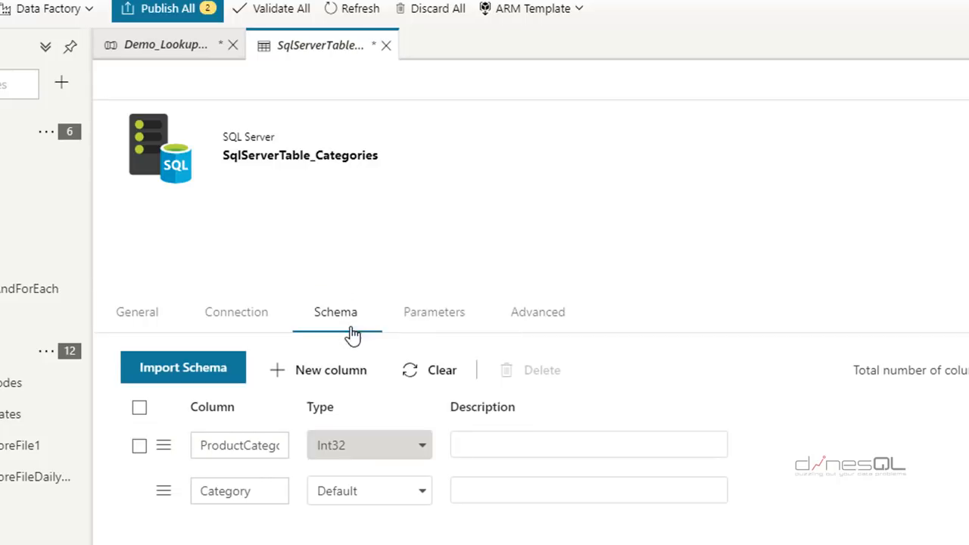
{"action": "left_click", "coordinate": [422, 488]}
{"action": "type", "text": "st"}
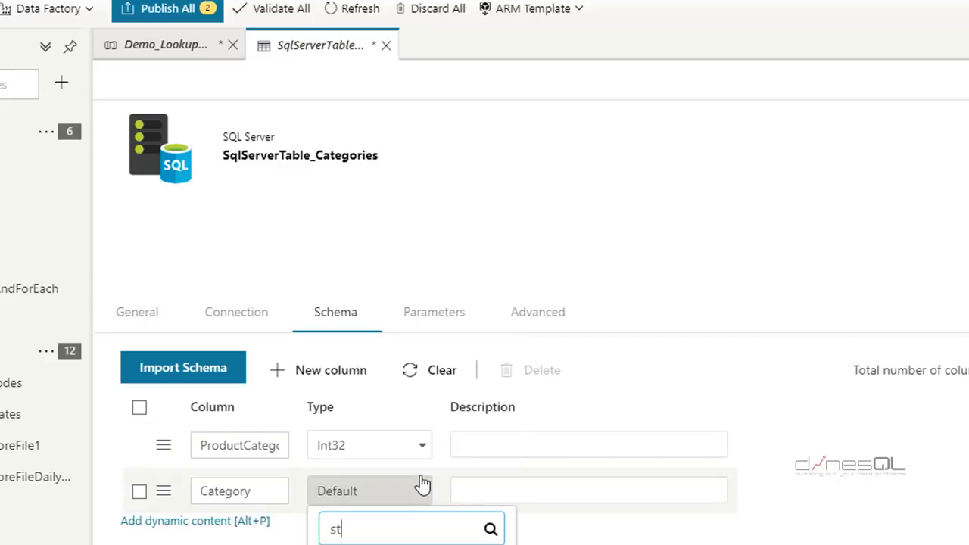
{"action": "left_click", "coordinate": [363, 544]}
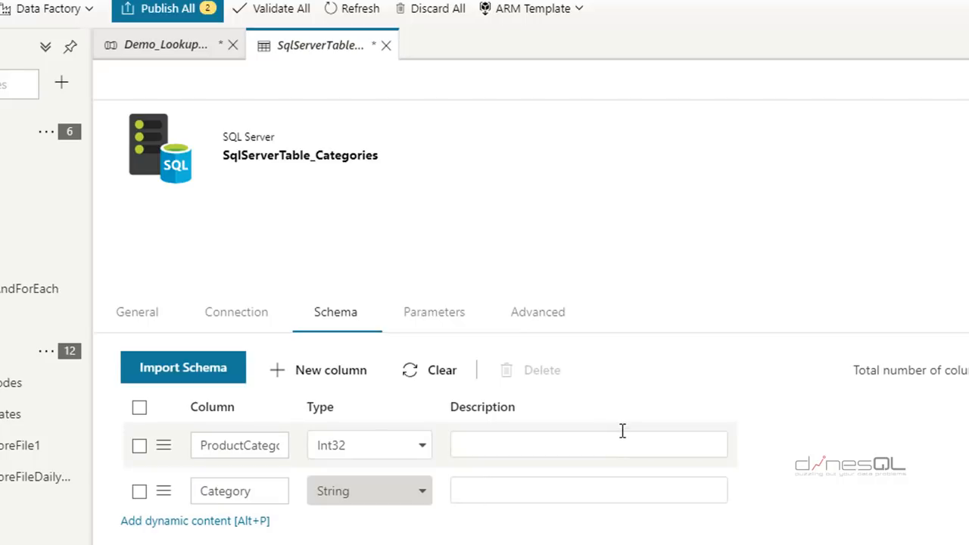
Return to the Demo_LookupAndForEach pipeline and make the LookupCategories activity use the stored procedure [Demo].[GetProductCategories].
{"action": "left_click", "coordinate": [337, 53]}
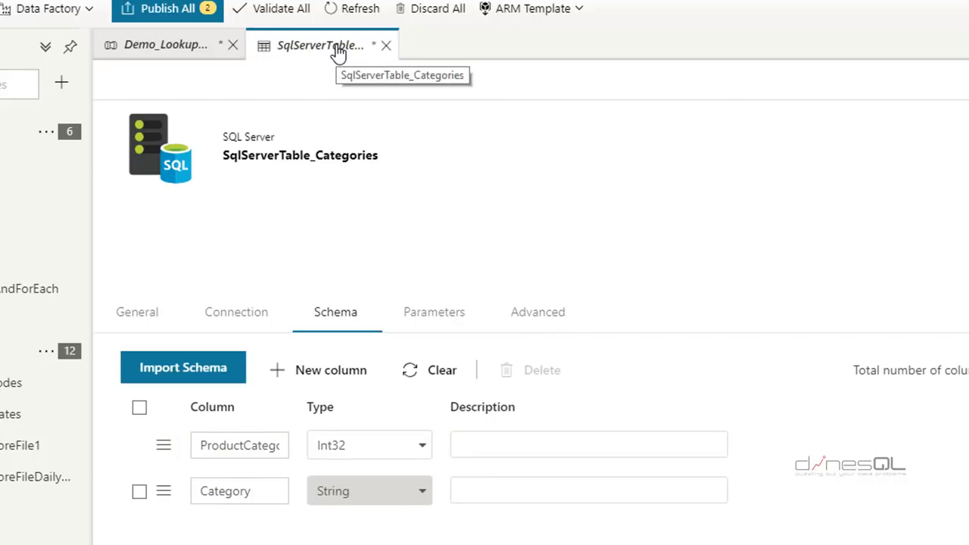
{"action": "left_click", "coordinate": [165, 45]}
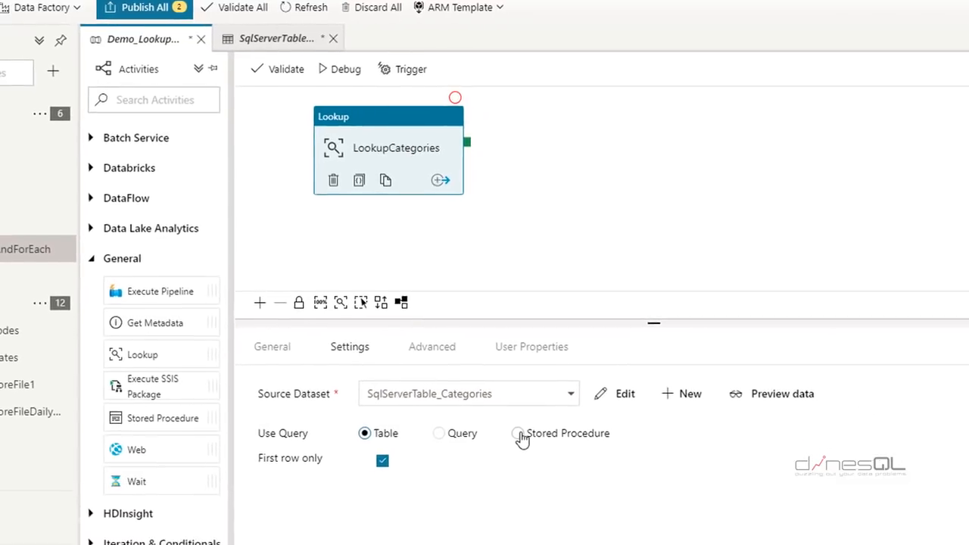
{"action": "left_click", "coordinate": [519, 433]}
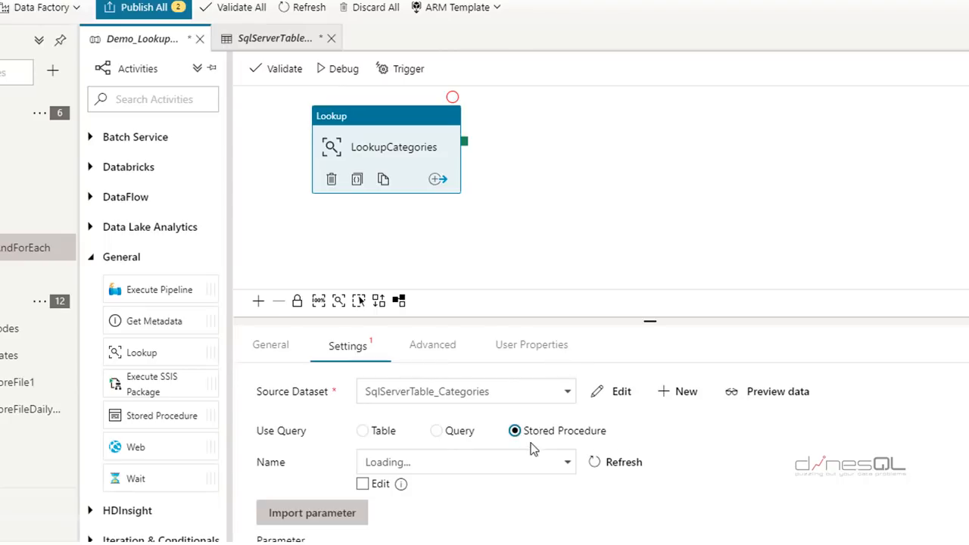
{"action": "left_click", "coordinate": [568, 465]}
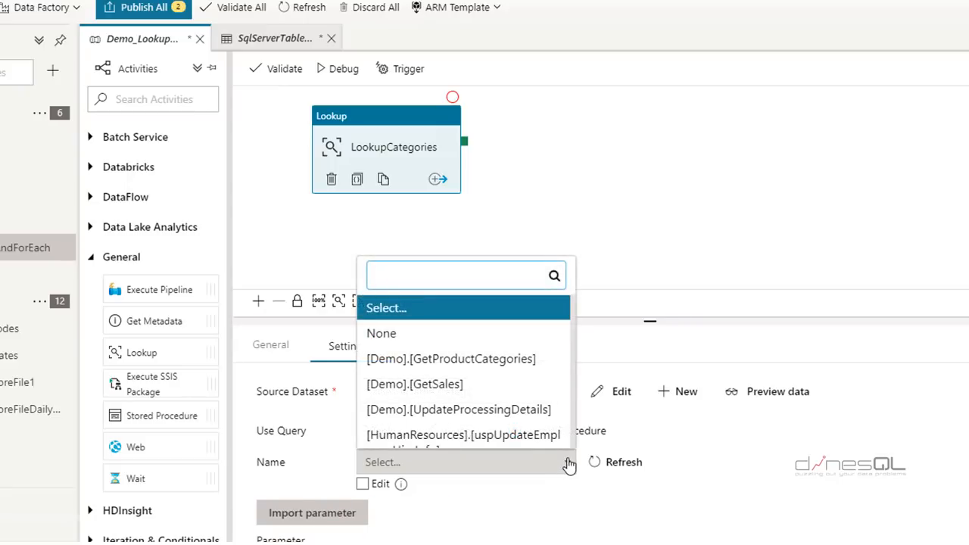
{"action": "type", "text": "demo"}
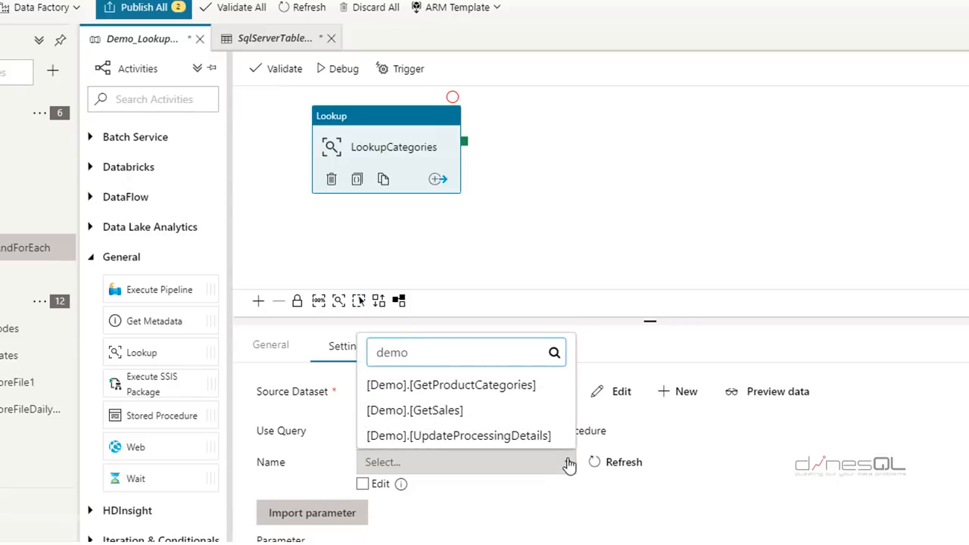
{"action": "left_click", "coordinate": [505, 387]}
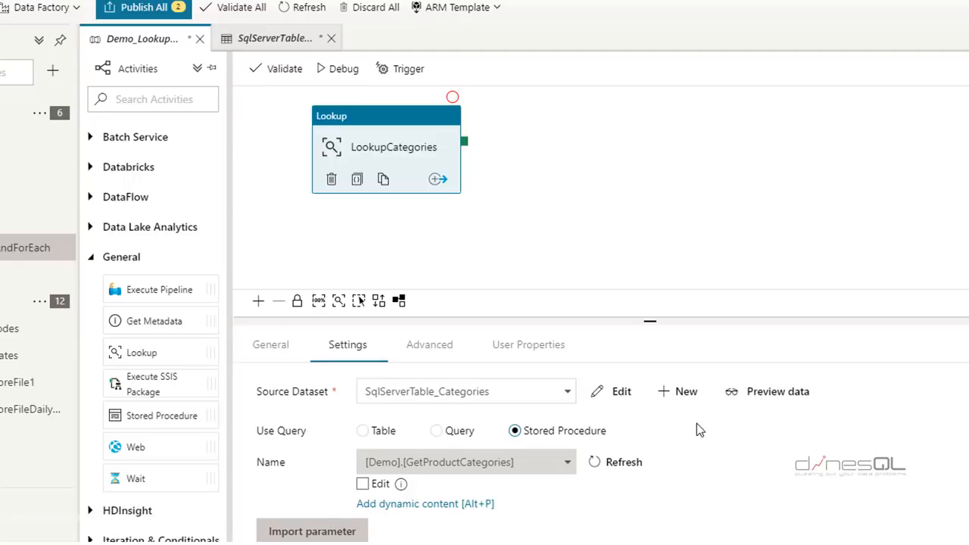
Turn off the First row only option for the LookupCategories activity.
{"action": "scroll", "coordinate": [698, 430], "scroll_direction": "down", "scroll_amount": 2}
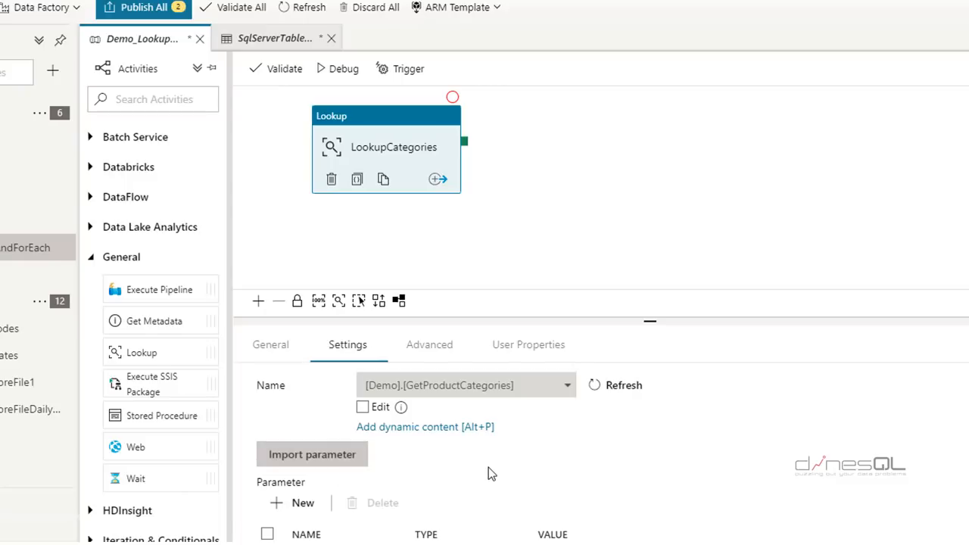
{"action": "scroll", "coordinate": [490, 472], "scroll_direction": "down", "scroll_amount": 2}
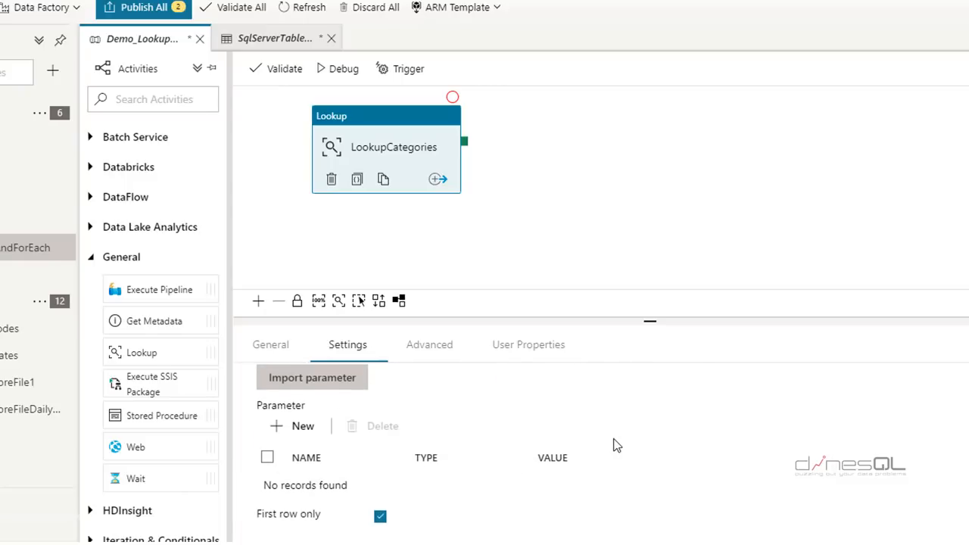
{"action": "mouse_move", "coordinate": [391, 532]}
{"action": "left_click", "coordinate": [380, 518]}
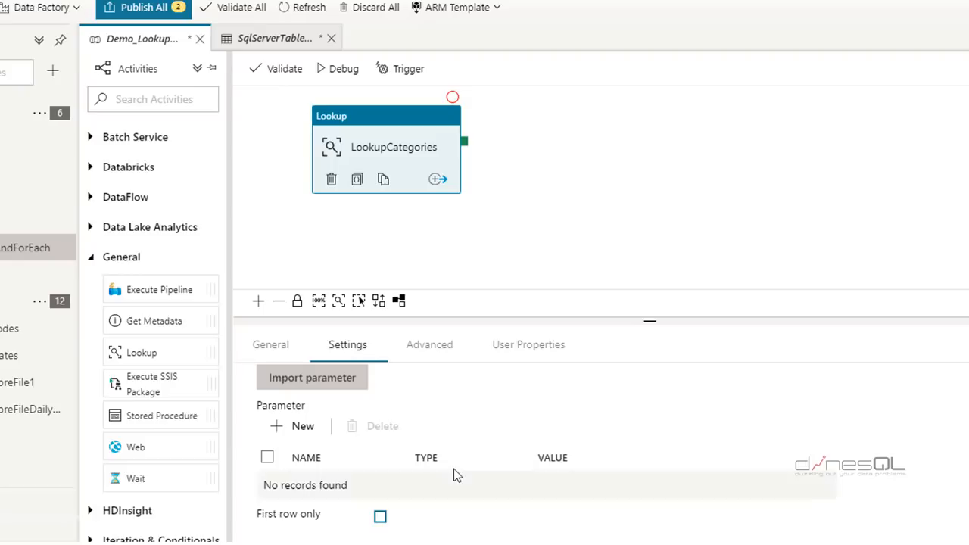
{"action": "scroll", "coordinate": [496, 447], "scroll_direction": "up", "scroll_amount": 3}
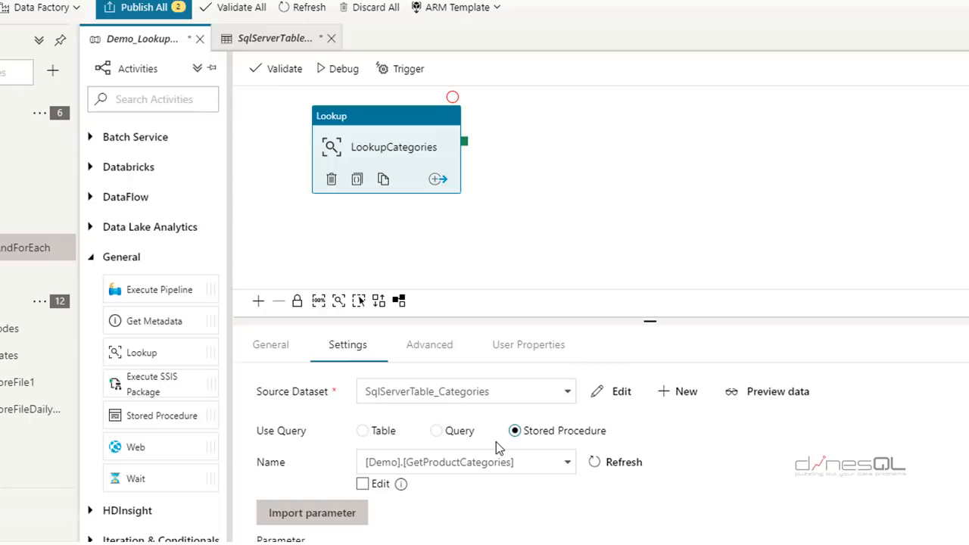
Copy the LookupCategories activity's name from its general properties.
{"action": "left_click", "coordinate": [277, 347]}
{"action": "left_click_drag", "start_coordinate": [454, 392], "coordinate": [364, 391]}
{"action": "key", "text": "ctrl+c"}
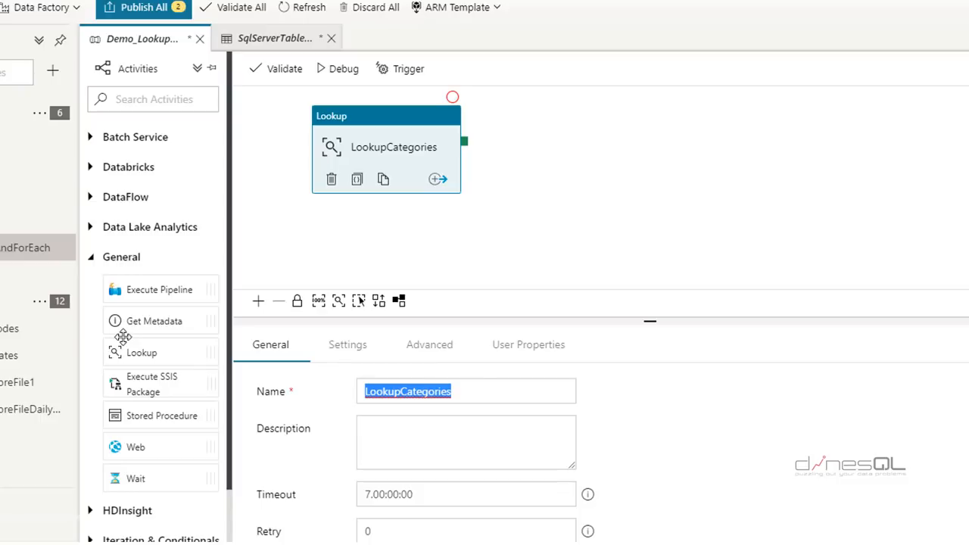
Add a ForEach activity to the pipeline and connect the success output of LookupCategories to it.
{"action": "scroll", "coordinate": [166, 307], "scroll_direction": "down", "scroll_amount": 2}
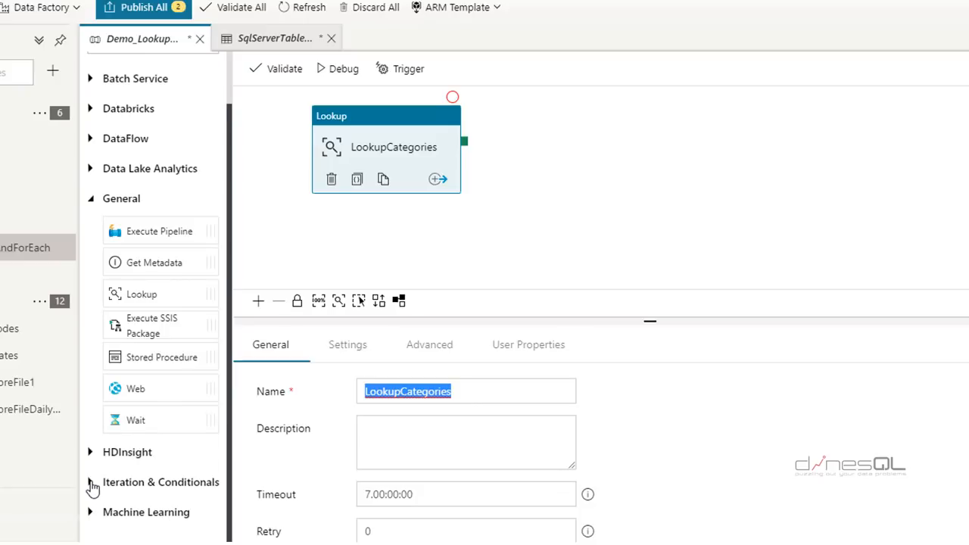
{"action": "left_click", "coordinate": [91, 484]}
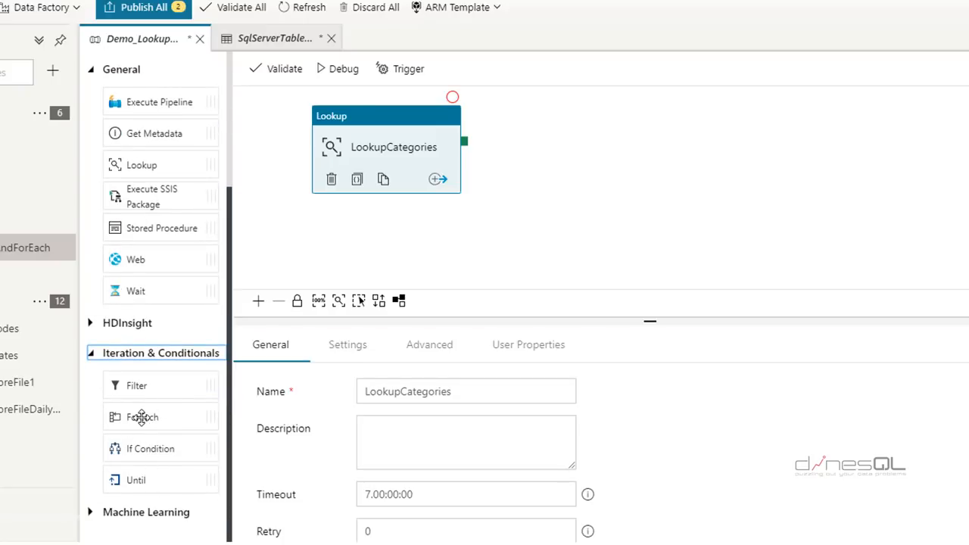
{"action": "left_click_drag", "start_coordinate": [144, 417], "coordinate": [603, 131]}
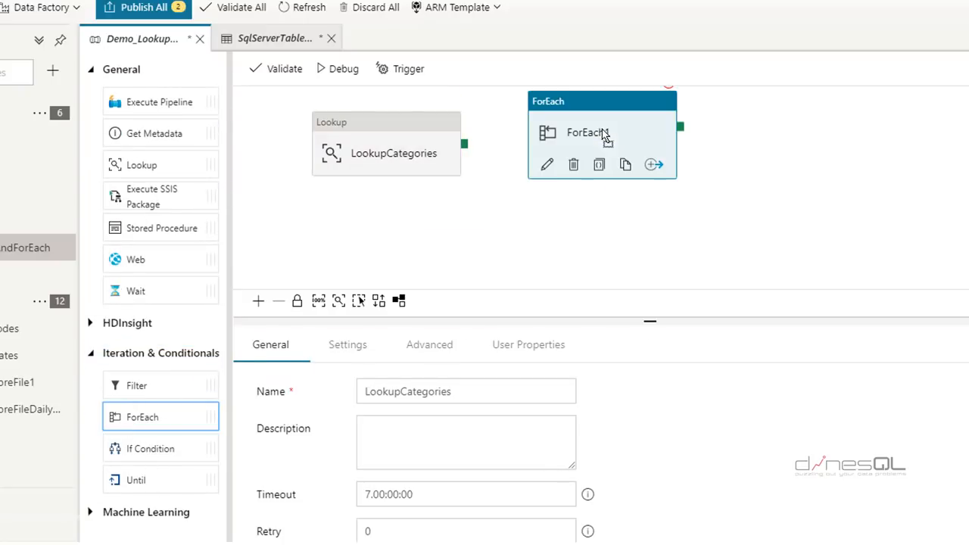
{"action": "left_click_drag", "start_coordinate": [464, 142], "coordinate": [545, 144]}
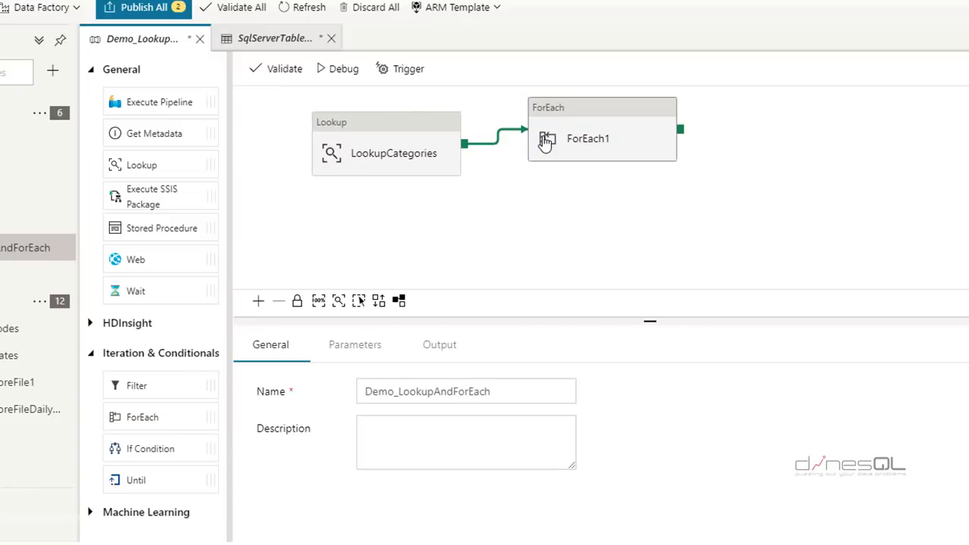
Rename the ForEach activity as ForEachCategories.
{"action": "left_click", "coordinate": [596, 110]}
{"action": "left_click", "coordinate": [439, 386]}
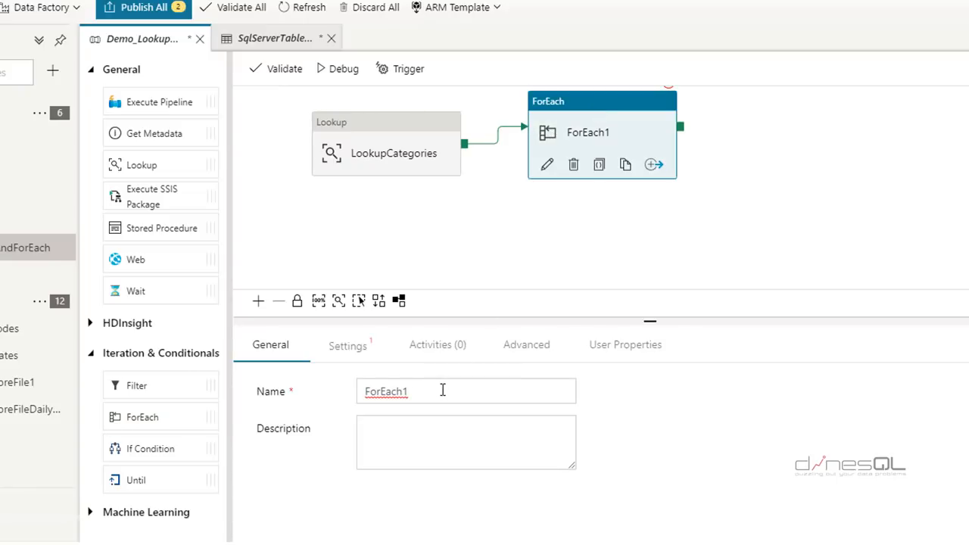
{"action": "key", "text": "BackSpace"}
{"action": "type", "text": "Categories"}
{"action": "left_click", "coordinate": [361, 349]}
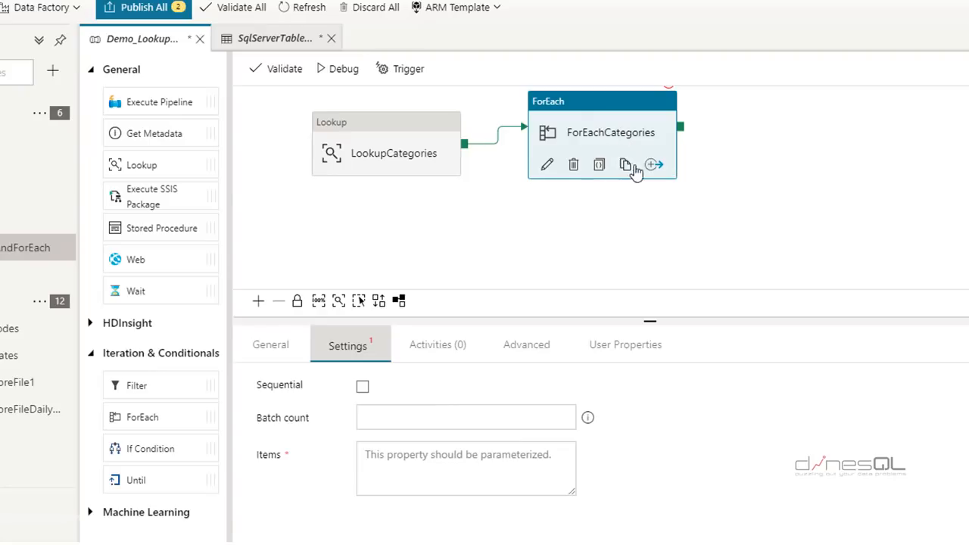
{"action": "left_click", "coordinate": [363, 388]}
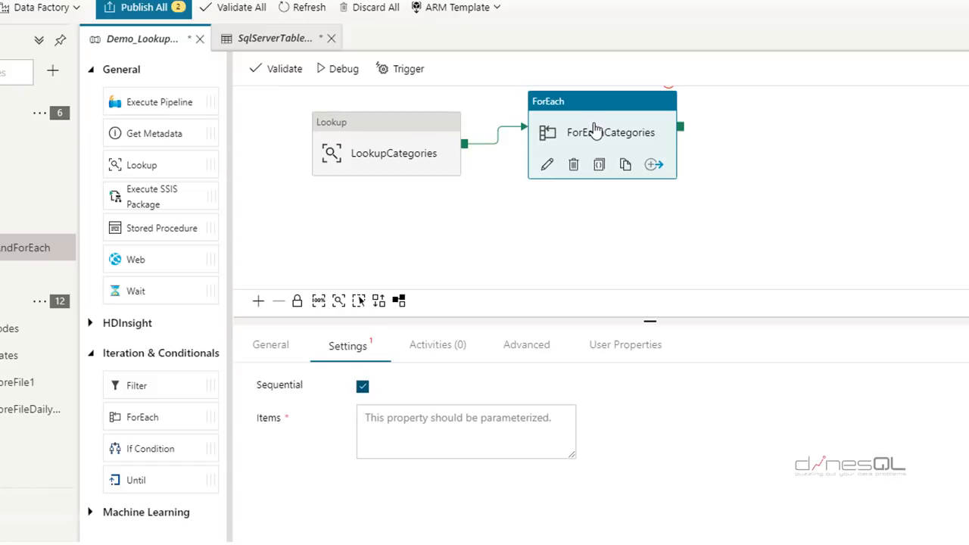
{"action": "left_click", "coordinate": [461, 421]}
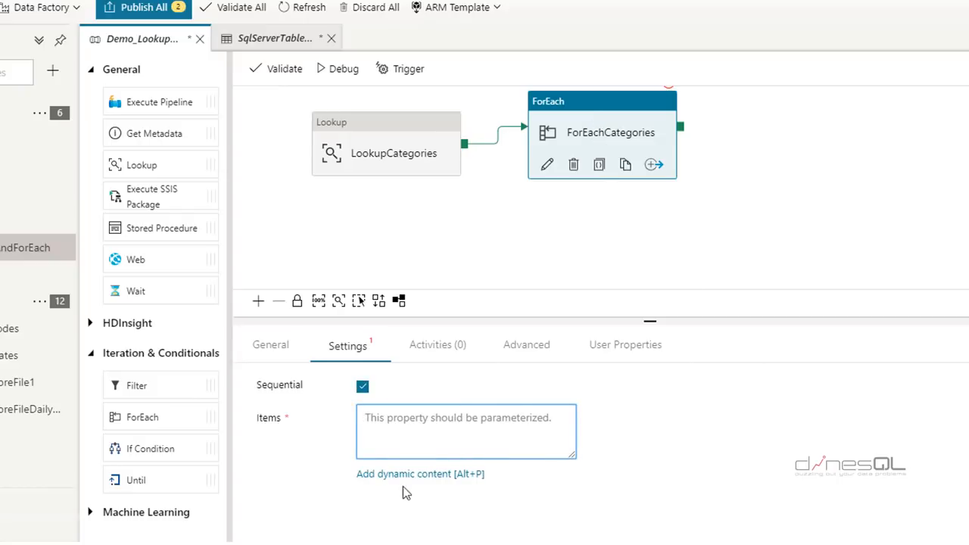
{"action": "left_click", "coordinate": [444, 477]}
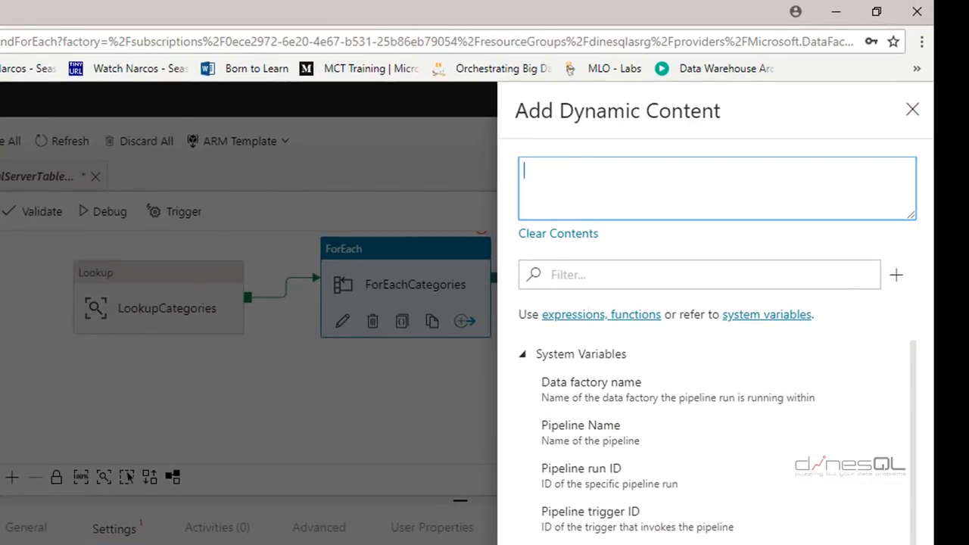
{"action": "type", "text": "@activity('"}
{"action": "key", "text": "ctrl+v"}
{"action": "type", "text": "').ou"}
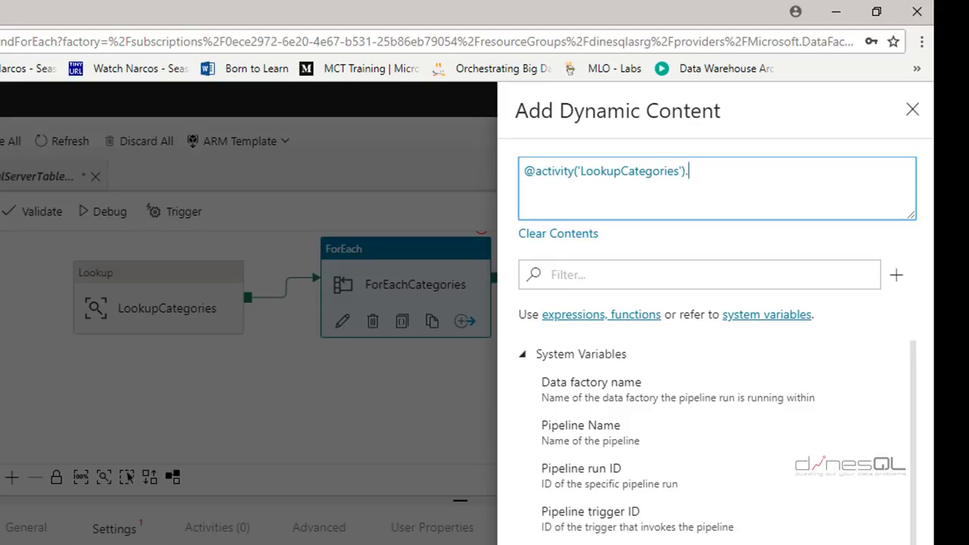
{"action": "type", "text": "tput.value"}
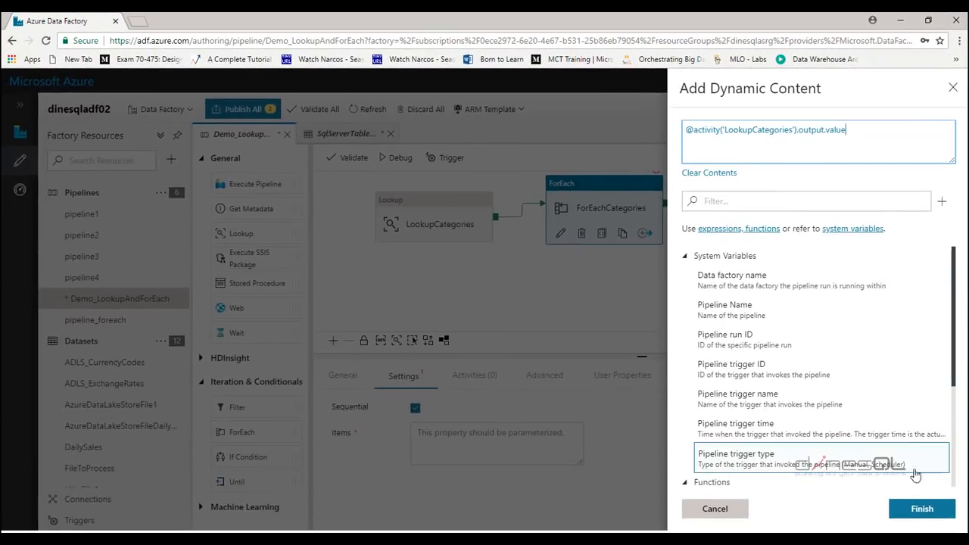
{"action": "left_click", "coordinate": [922, 510]}
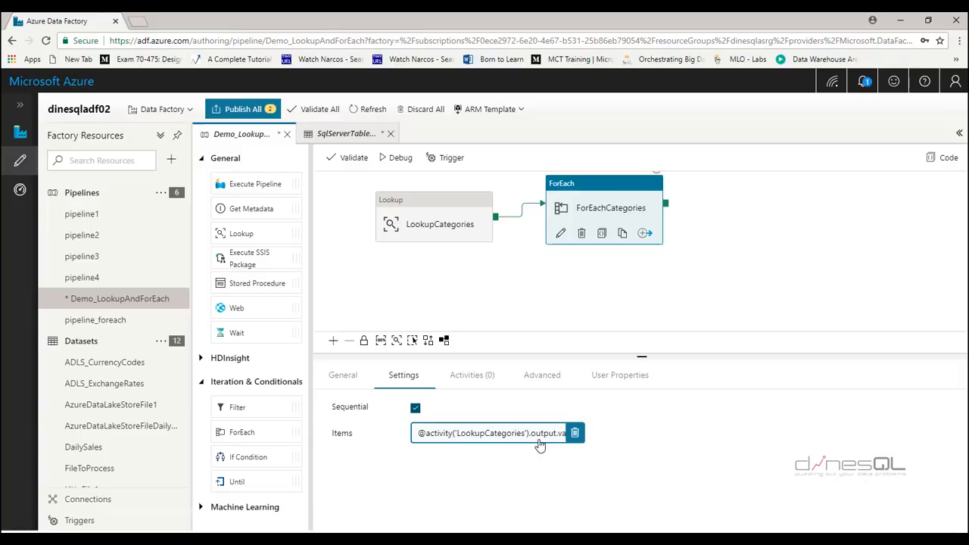
Open the inner activities of ForEachCategories and add a Copy activity to them.
{"action": "left_click", "coordinate": [480, 376]}
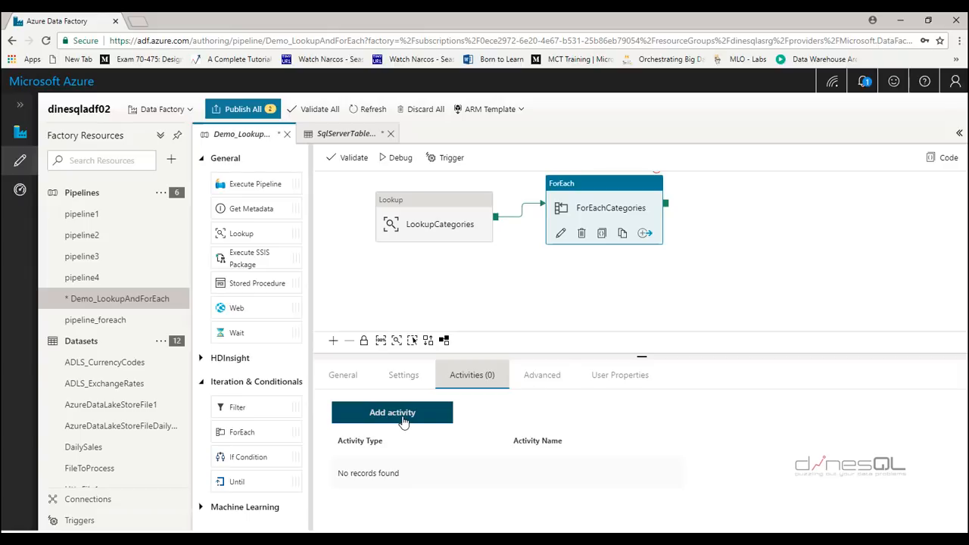
{"action": "double_click", "coordinate": [606, 195]}
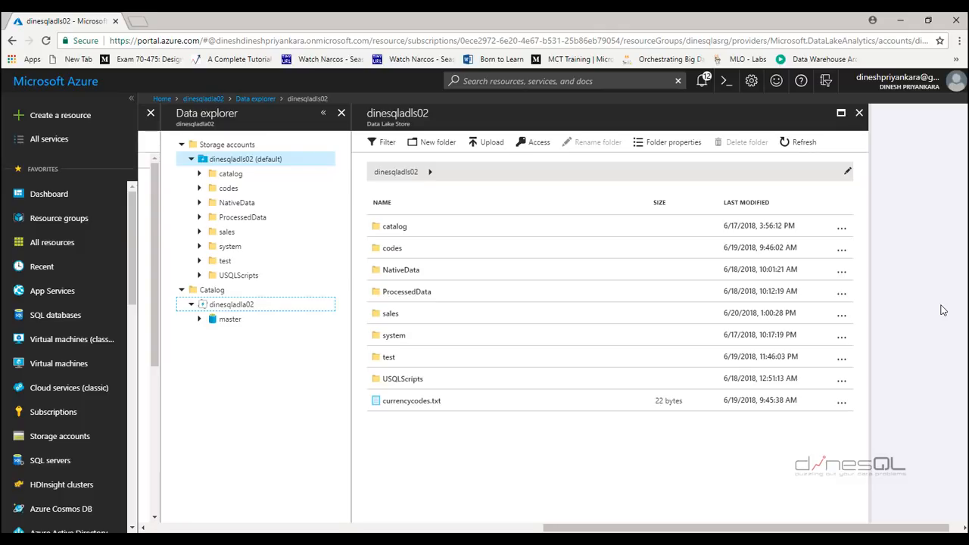
{"action": "left_click", "coordinate": [388, 316]}
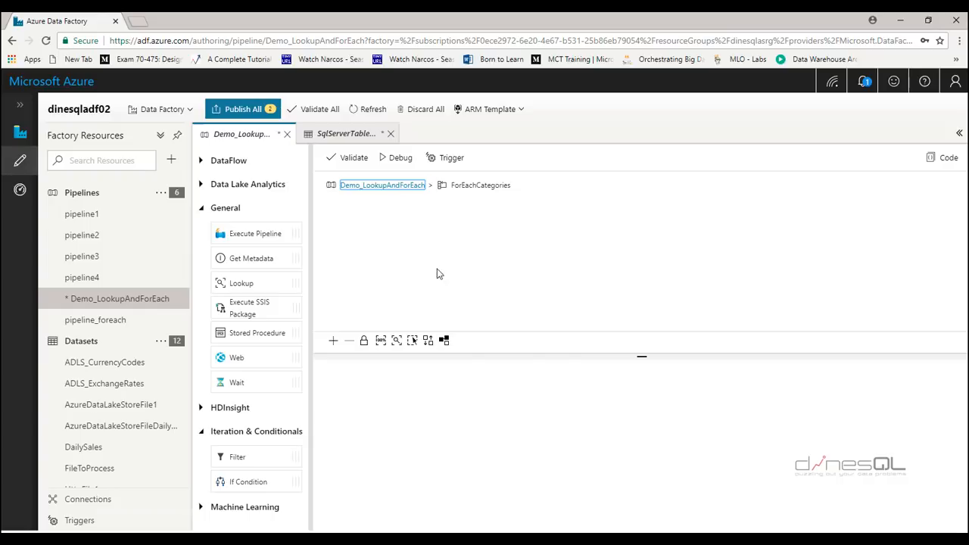
{"action": "left_click", "coordinate": [201, 161]}
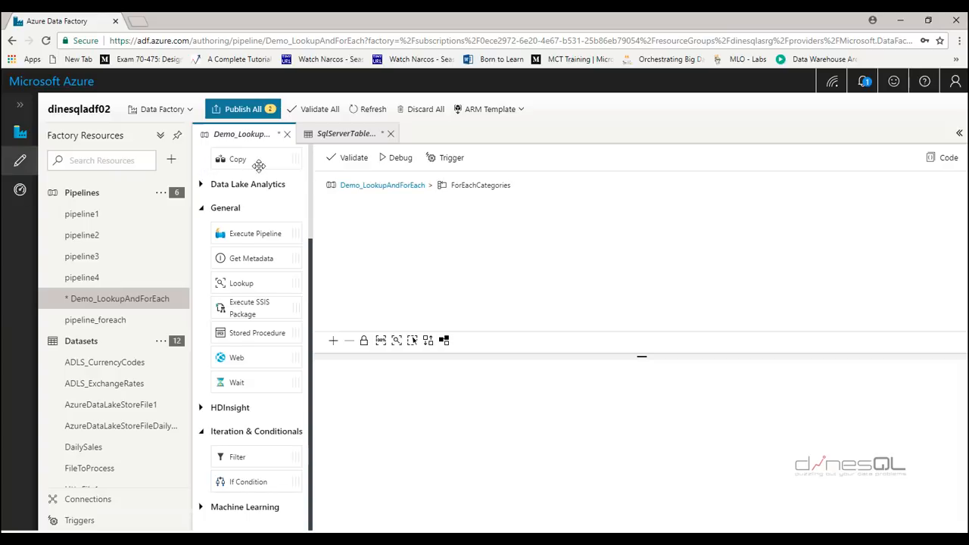
{"action": "scroll", "coordinate": [262, 209], "scroll_direction": "up", "scroll_amount": 3}
{"action": "left_click_drag", "start_coordinate": [250, 288], "coordinate": [471, 245]}
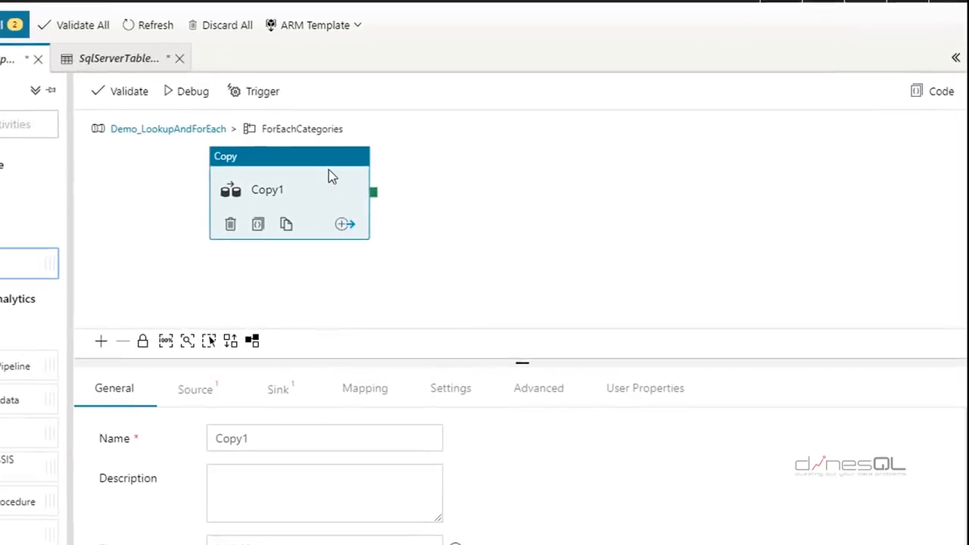
Rename the Copy activity as CopySalesFromSQLToADLS.
{"action": "left_click", "coordinate": [459, 417]}
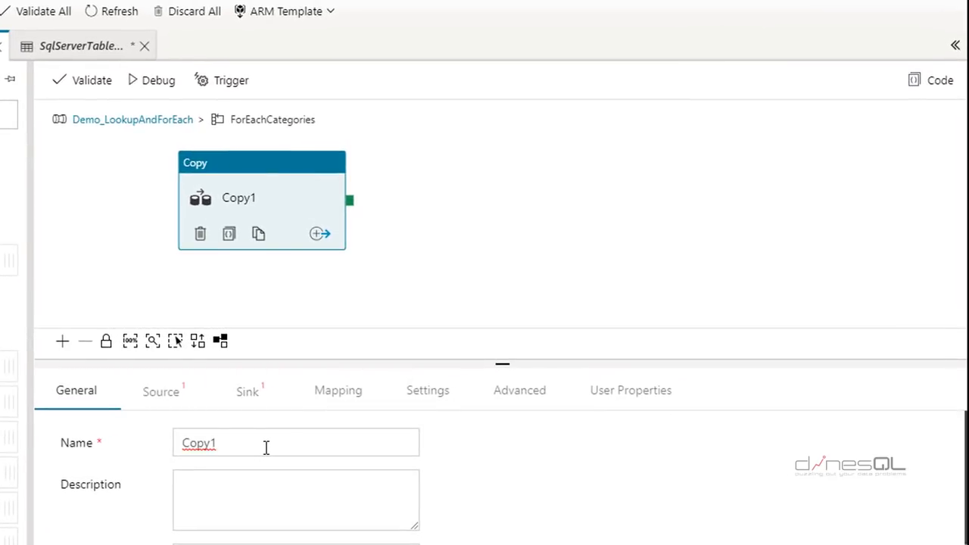
{"action": "key", "text": "BackSpace"}
{"action": "type", "text": "SalesFr"}
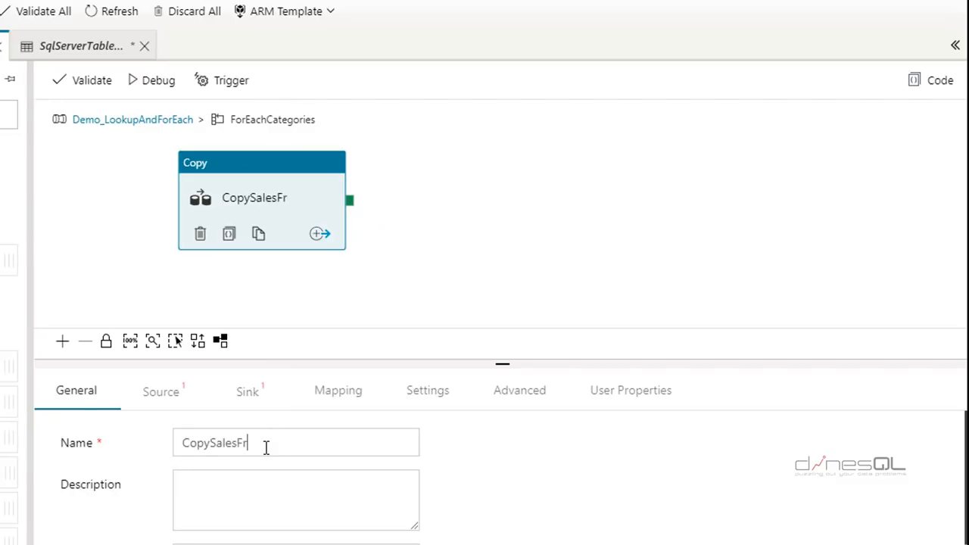
{"action": "type", "text": "omSQLToADLS"}
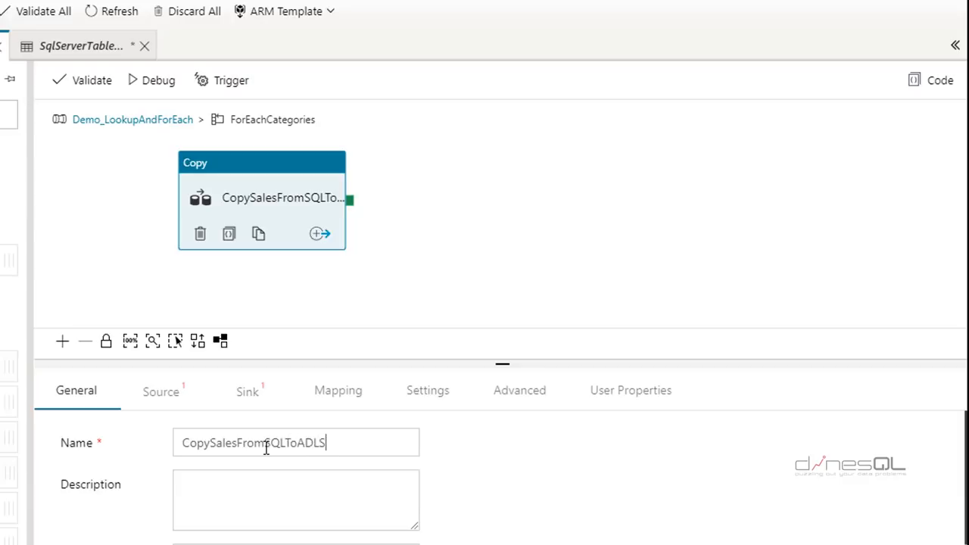
Create a new SQL Server dataset as the source of the CopySalesFromSQLToADLS activity.
{"action": "left_click", "coordinate": [163, 392]}
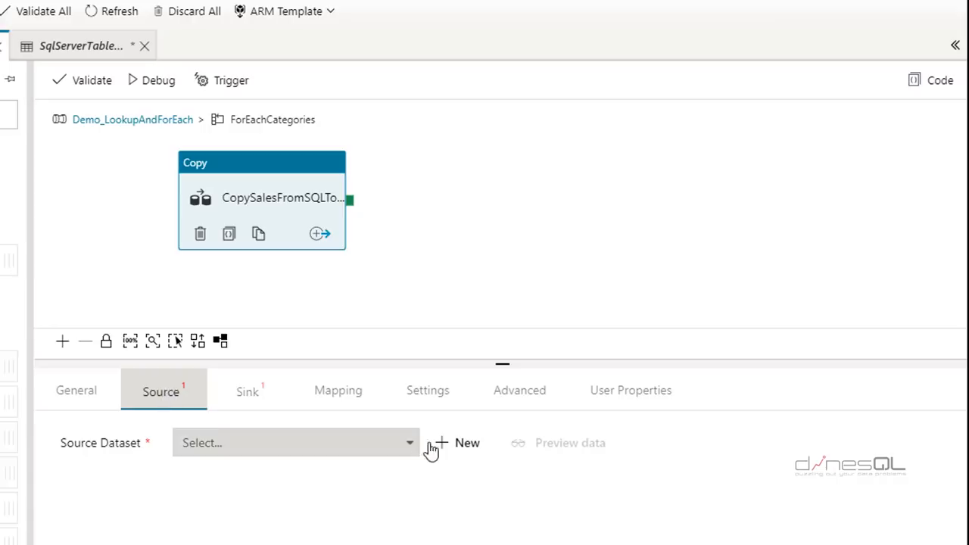
{"action": "left_click", "coordinate": [459, 443]}
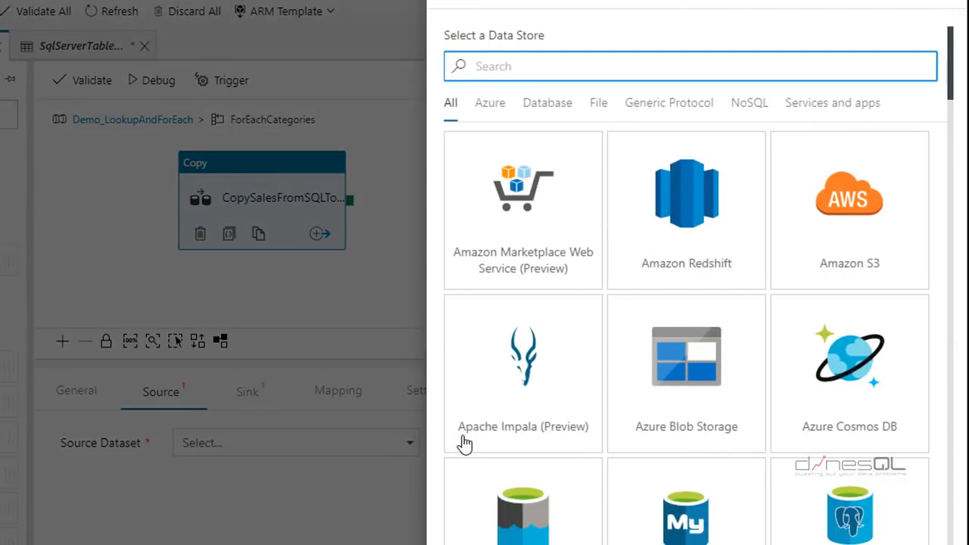
{"action": "type", "text": "sql ser"}
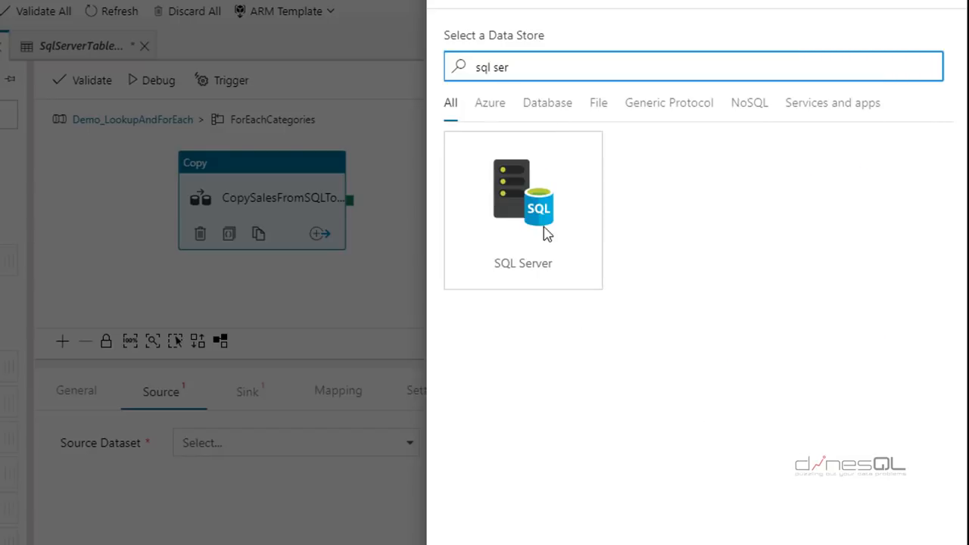
{"action": "left_click", "coordinate": [539, 222]}
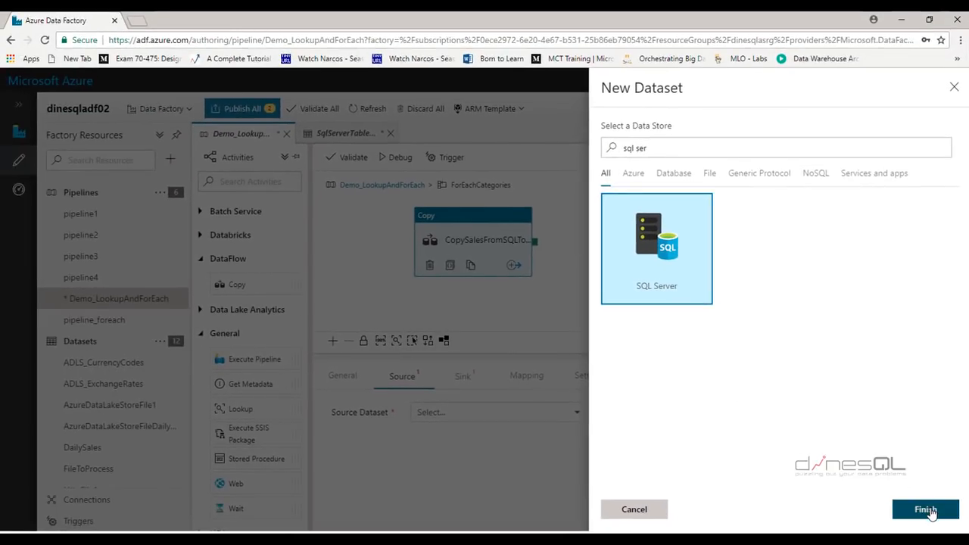
{"action": "left_click", "coordinate": [927, 510]}
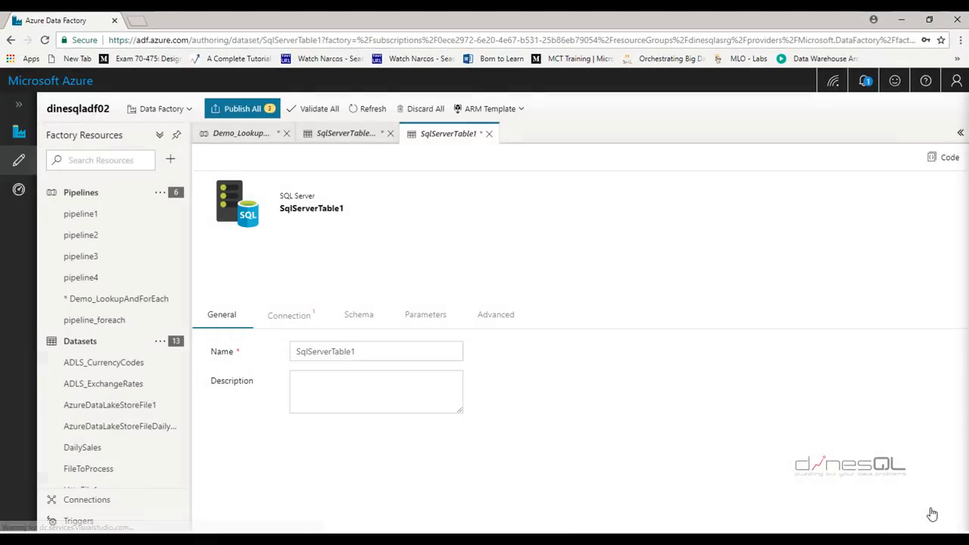
Rename the new SQL Server dataset as SqlServerTable_Sales.
{"action": "left_click", "coordinate": [399, 350]}
{"action": "key", "text": "BackSpace"}
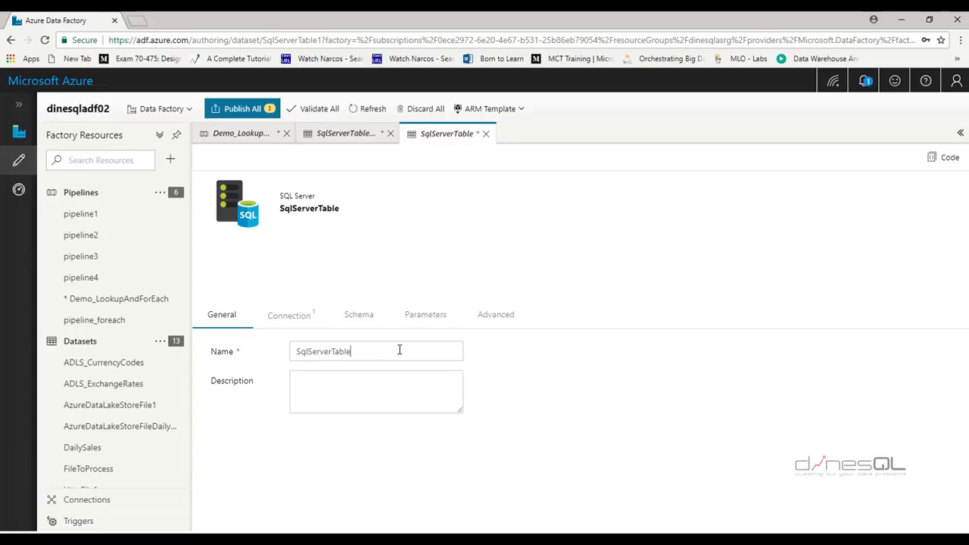
{"action": "type", "text": "_Sales"}
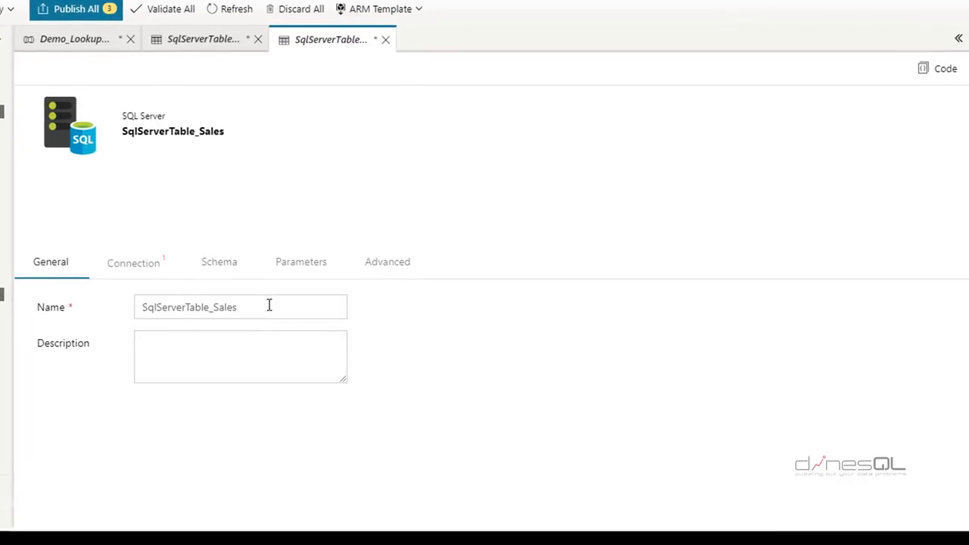
Set the SqlServerTable_Sales dataset's linked service to SQLServer_DINESHLAP01, leave the table unselected, and open the dataset's schema.
{"action": "left_click", "coordinate": [132, 270]}
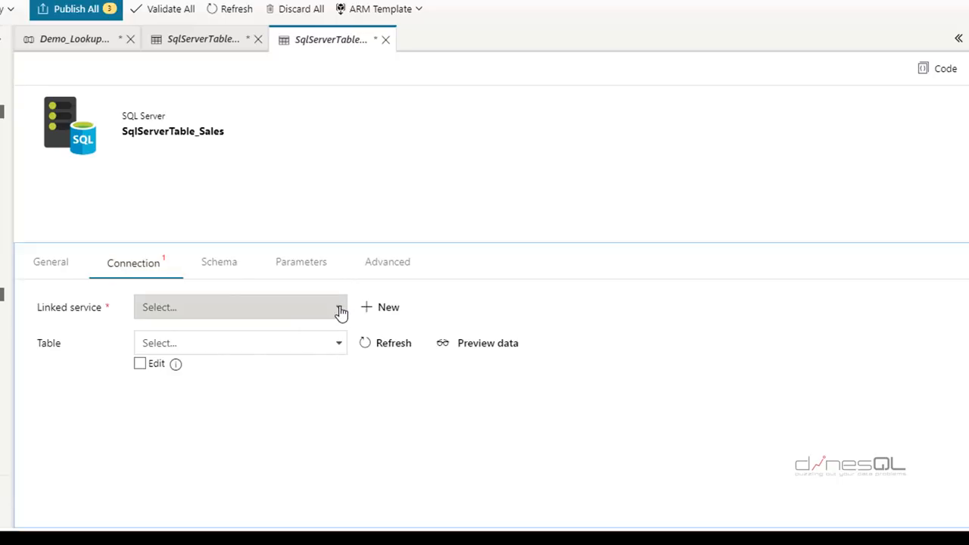
{"action": "left_click", "coordinate": [339, 313]}
{"action": "left_click", "coordinate": [270, 359]}
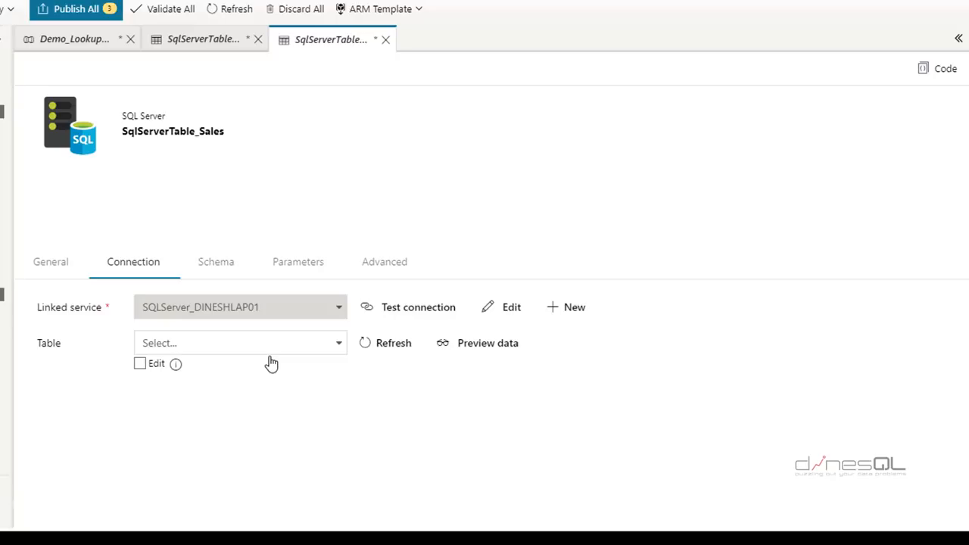
{"action": "left_click", "coordinate": [223, 265]}
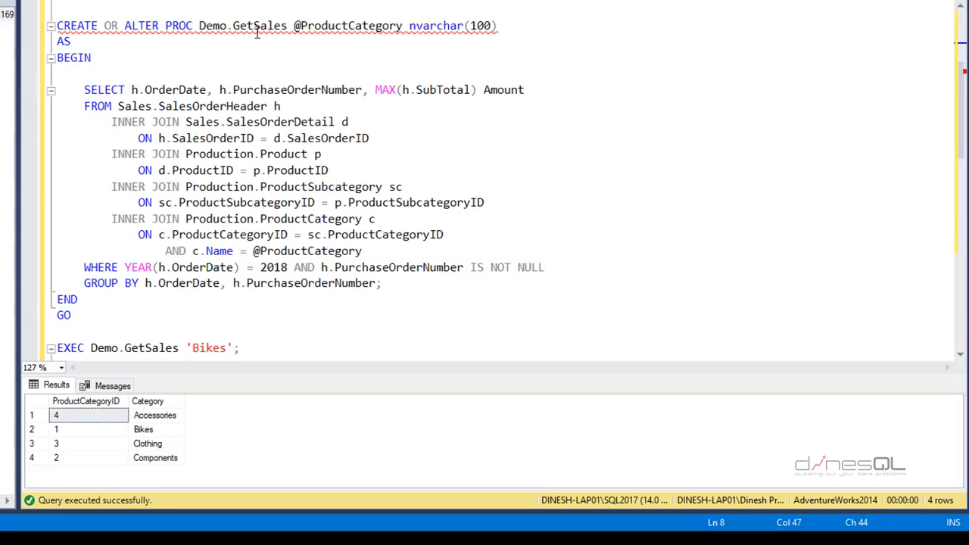
{"action": "double_click", "coordinate": [258, 25]}
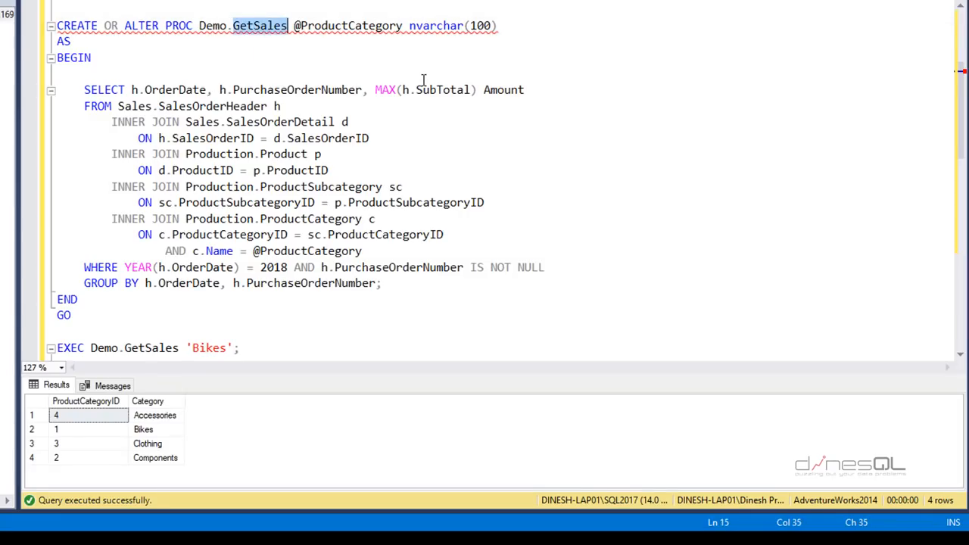
{"action": "left_click", "coordinate": [365, 27]}
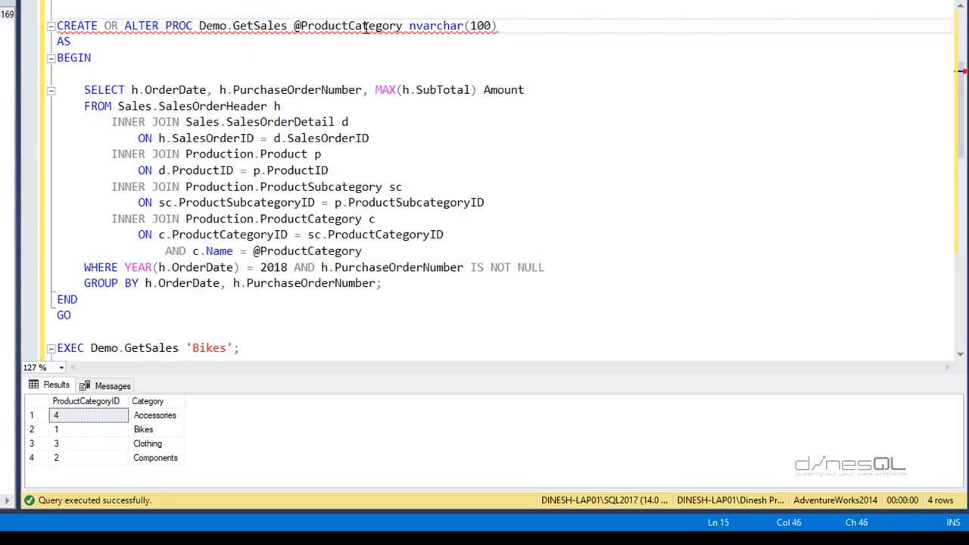
{"action": "scroll", "coordinate": [323, 172], "scroll_direction": "down", "scroll_amount": 1}
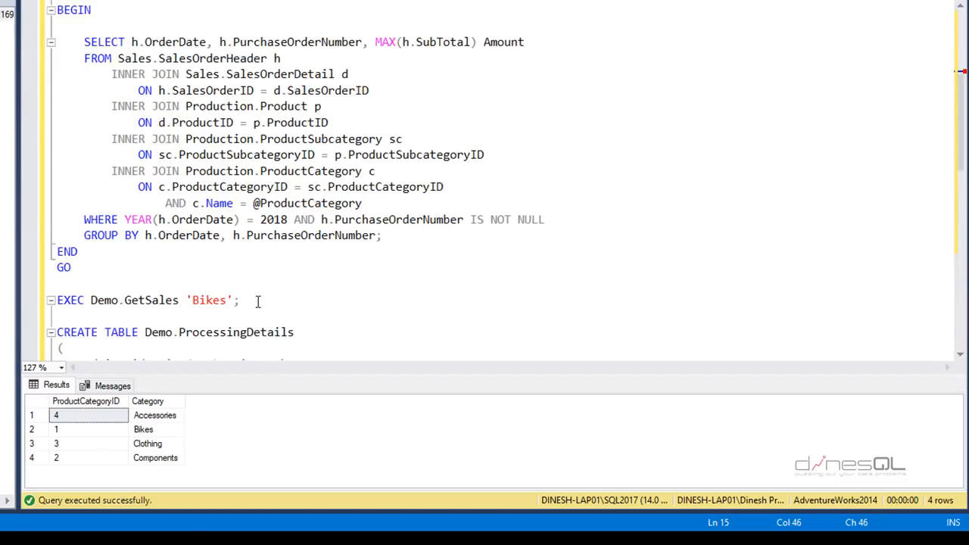
{"action": "left_click_drag", "start_coordinate": [258, 300], "coordinate": [54, 299]}
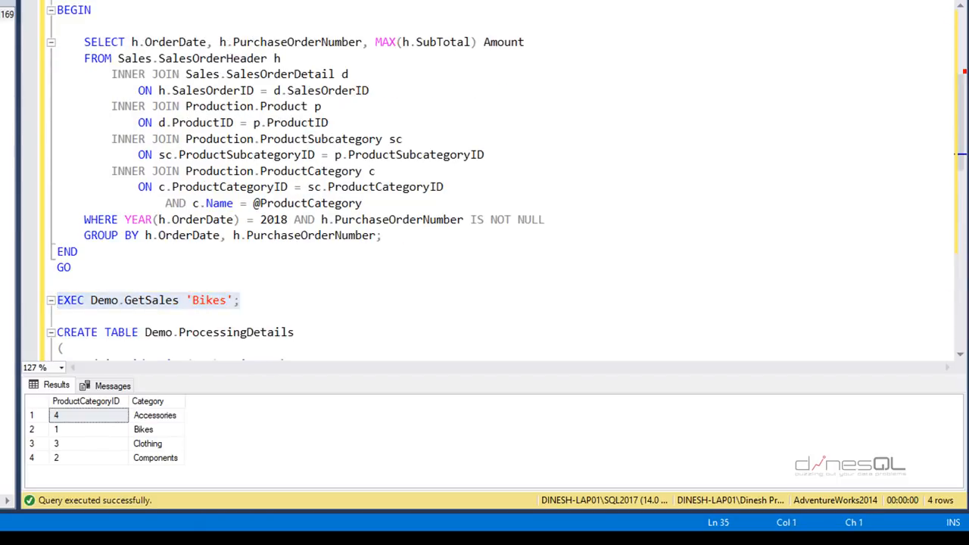
{"action": "key", "text": "F5"}
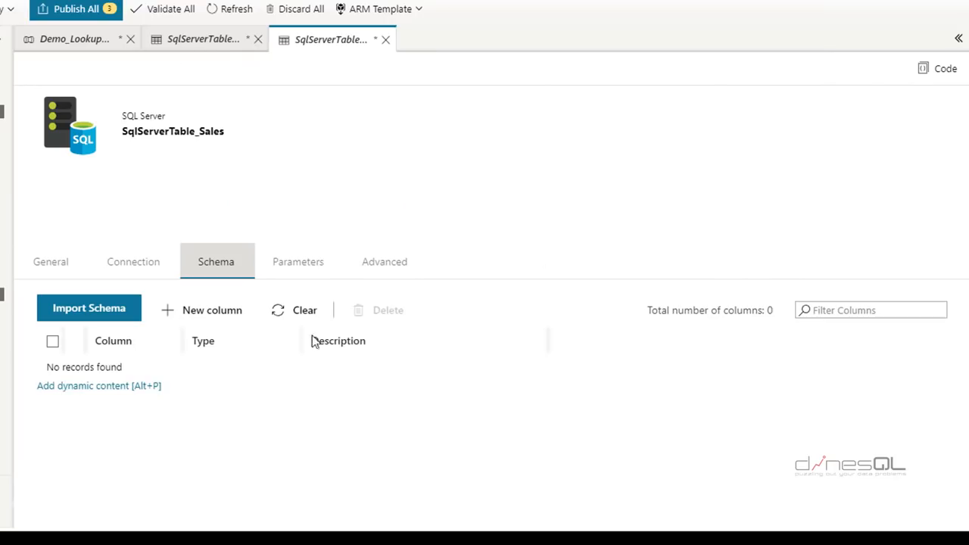
Add three columns to the SqlServerTable_Sales schema and name the first one OrderDate, copied from the Demo.GetSales query.
{"action": "left_click", "coordinate": [219, 316]}
{"action": "left_click", "coordinate": [219, 316]}
{"action": "left_click", "coordinate": [219, 316]}
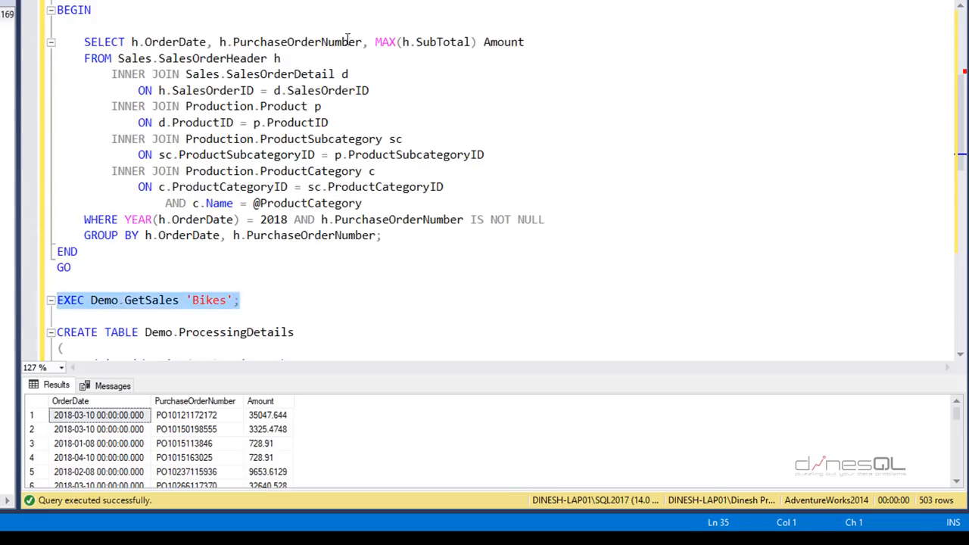
{"action": "double_click", "coordinate": [186, 42]}
{"action": "key", "text": "ctrl+c"}
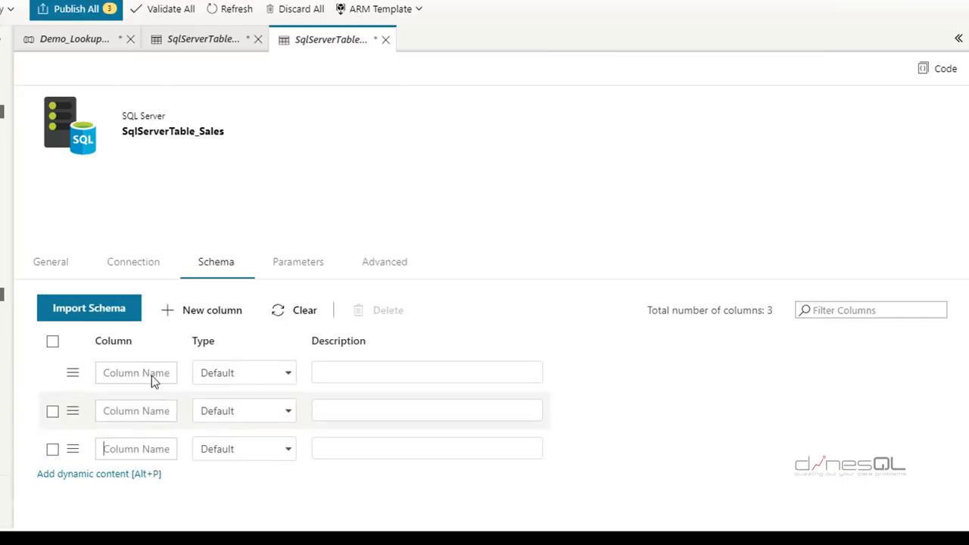
{"action": "left_click", "coordinate": [151, 374]}
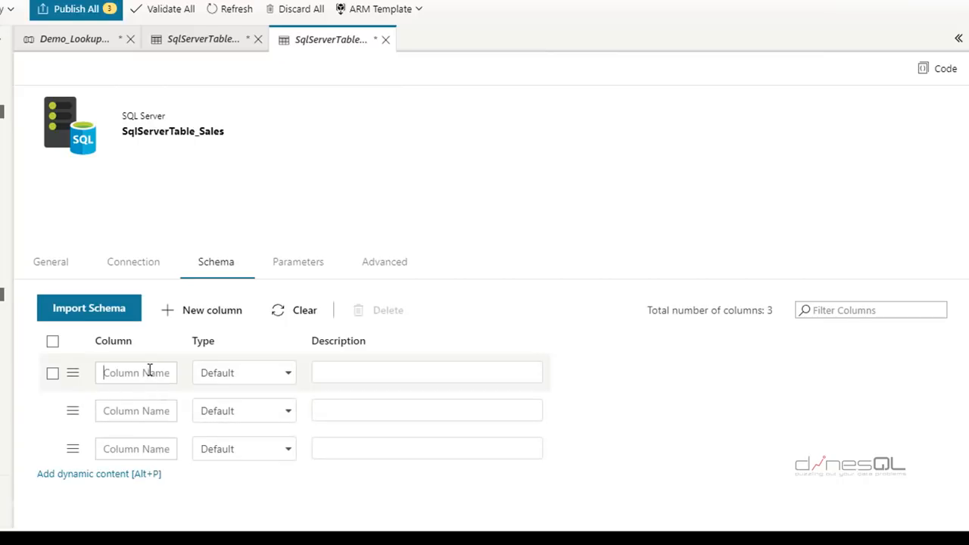
{"action": "key", "text": "ctrl+v"}
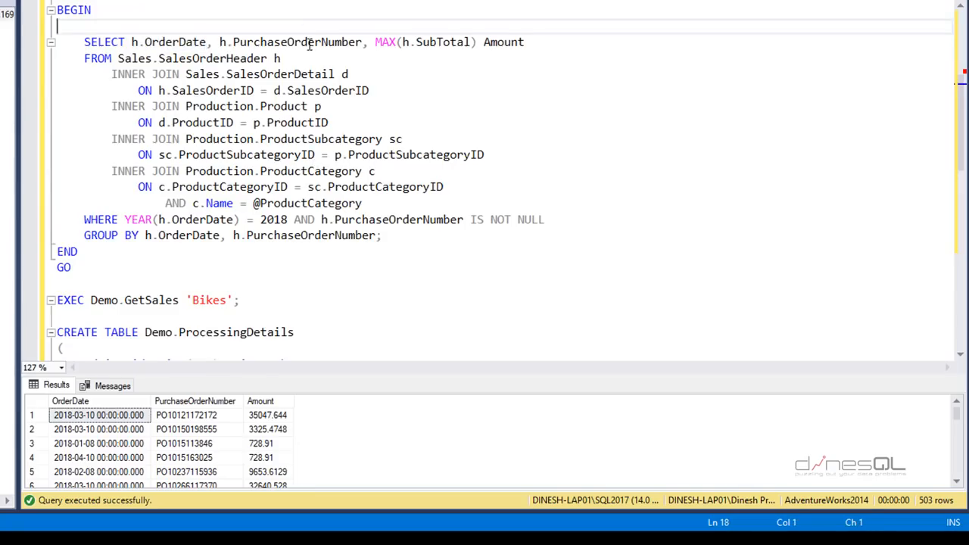
Name the second schema column PurchaseOrderNumber and the third Amount, copying both names from the Demo.GetSales query.
{"action": "double_click", "coordinate": [309, 44]}
{"action": "key", "text": "ctrl+c"}
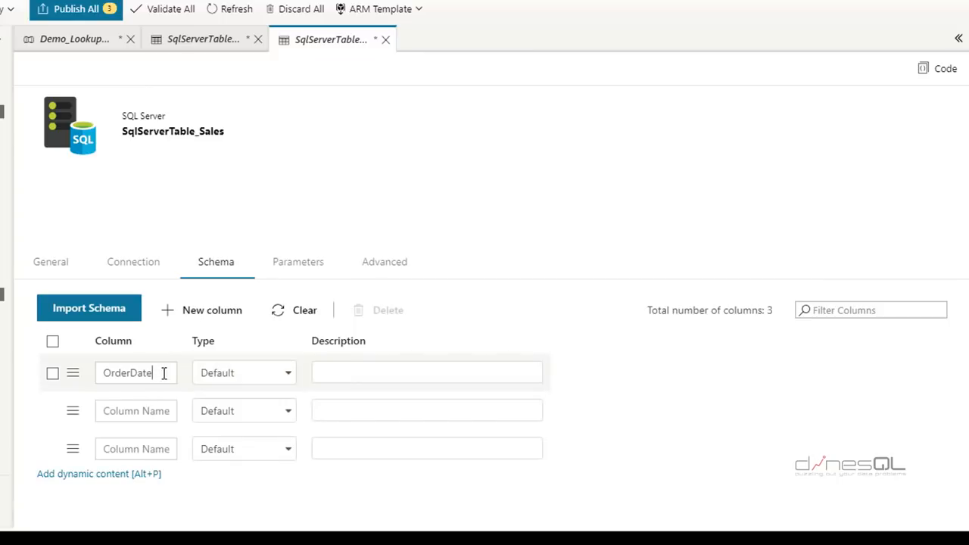
{"action": "left_click", "coordinate": [140, 403]}
{"action": "key", "text": "ctrl+v"}
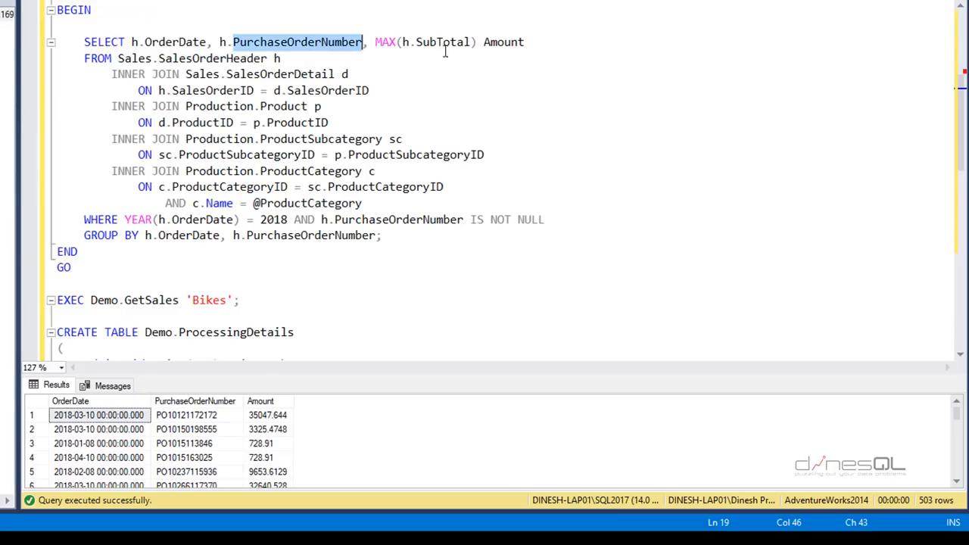
{"action": "left_click", "coordinate": [500, 41]}
{"action": "double_click", "coordinate": [500, 42]}
{"action": "key", "text": "ctrl+c"}
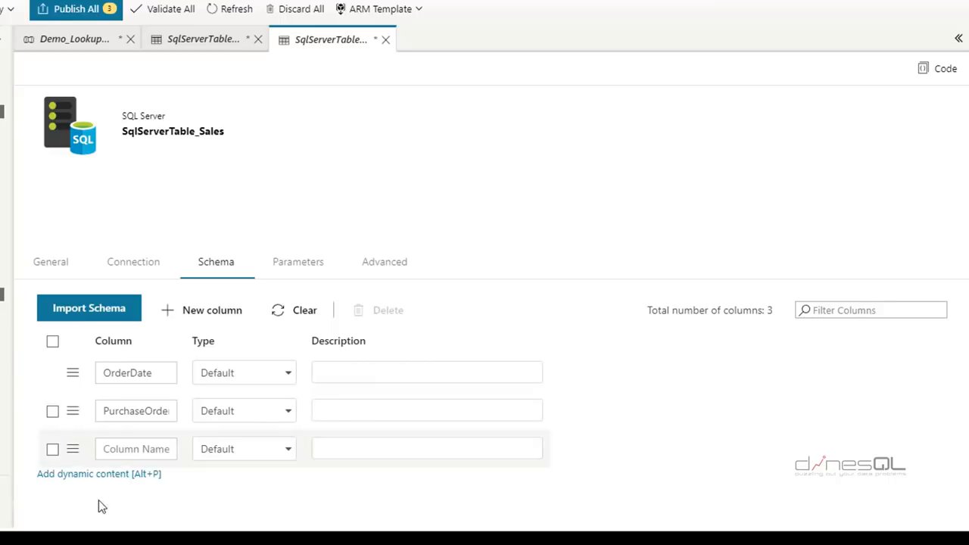
{"action": "left_click", "coordinate": [133, 448]}
{"action": "key", "text": "ctrl+v"}
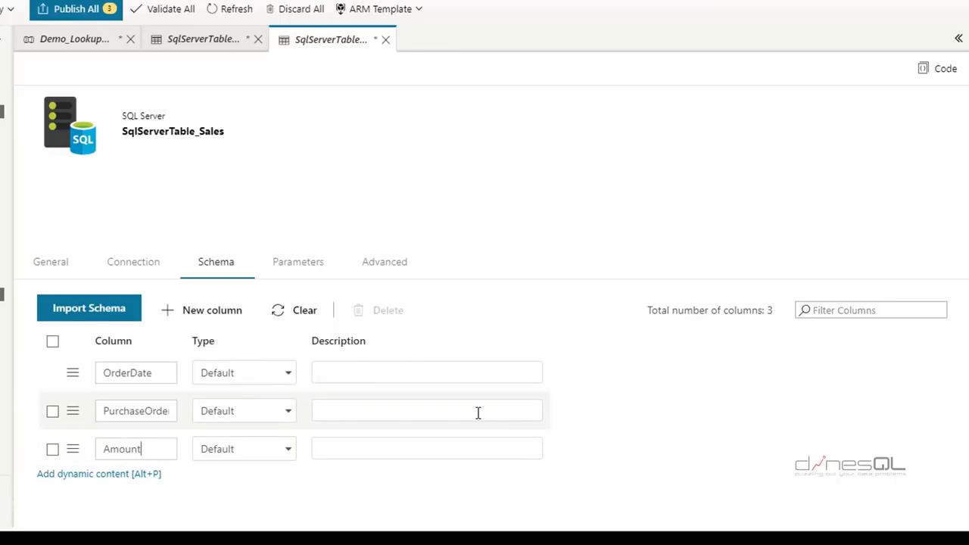
Set the schema column types to DateTime for OrderDate, String for PurchaseOrderNumber, and Decimal for Amount.
{"action": "left_click", "coordinate": [287, 373]}
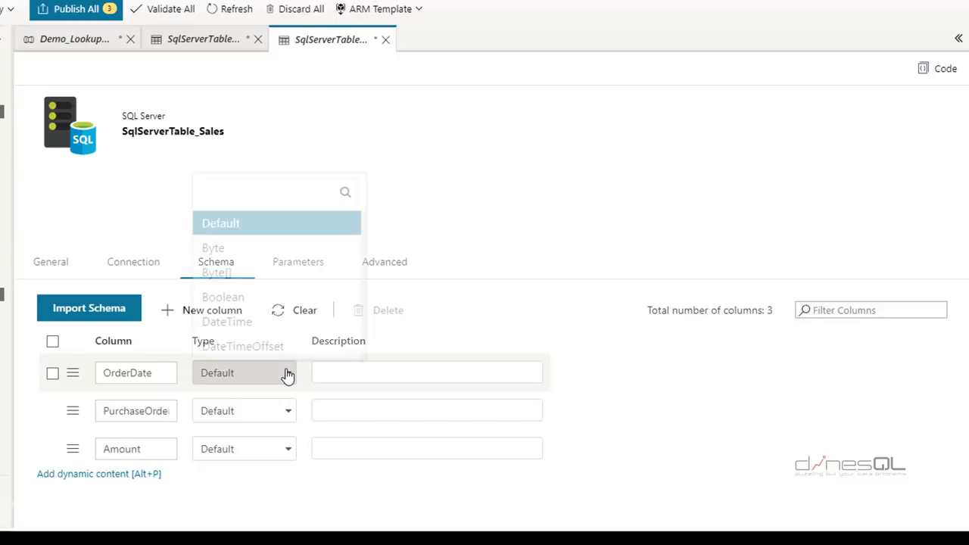
{"action": "type", "text": "da"}
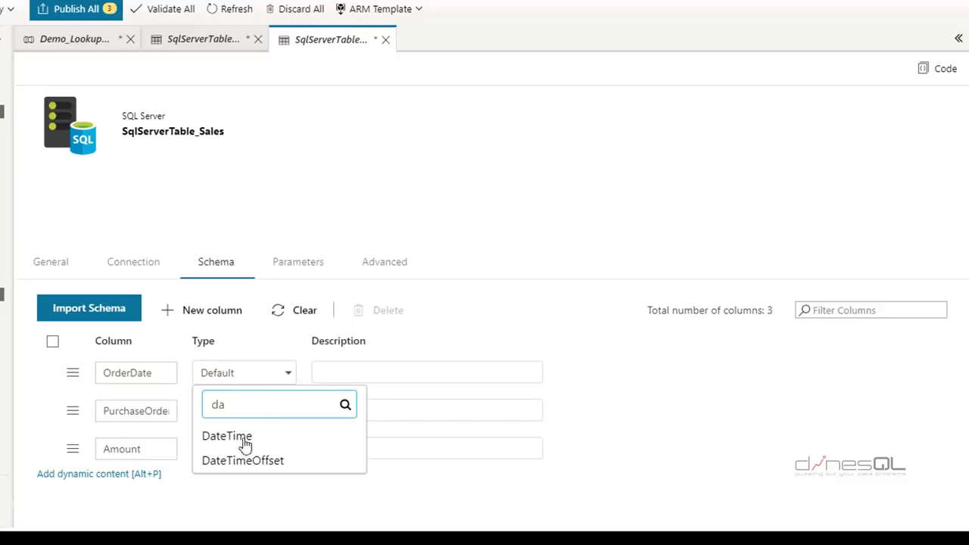
{"action": "left_click", "coordinate": [227, 436]}
{"action": "left_click", "coordinate": [290, 415]}
{"action": "type", "text": "str"}
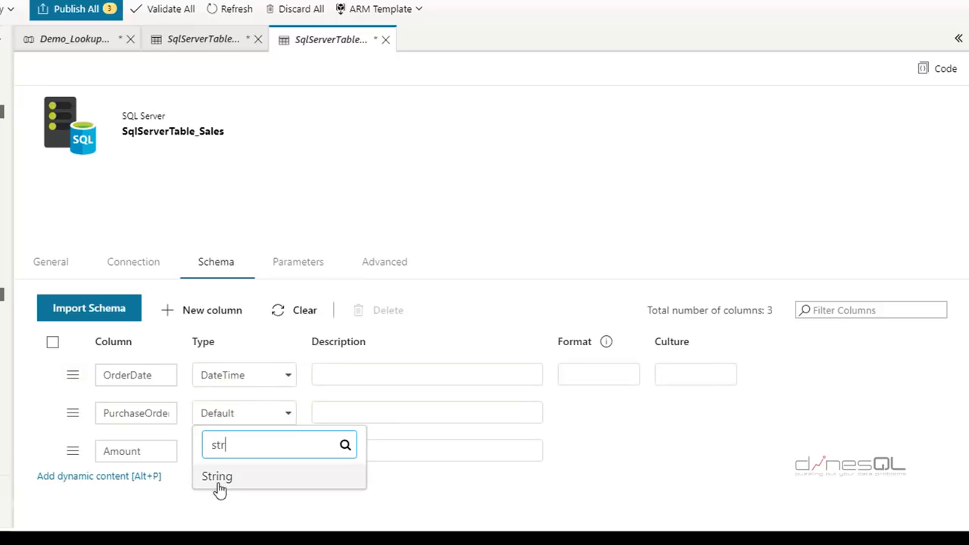
{"action": "left_click", "coordinate": [219, 483]}
{"action": "left_click", "coordinate": [284, 452]}
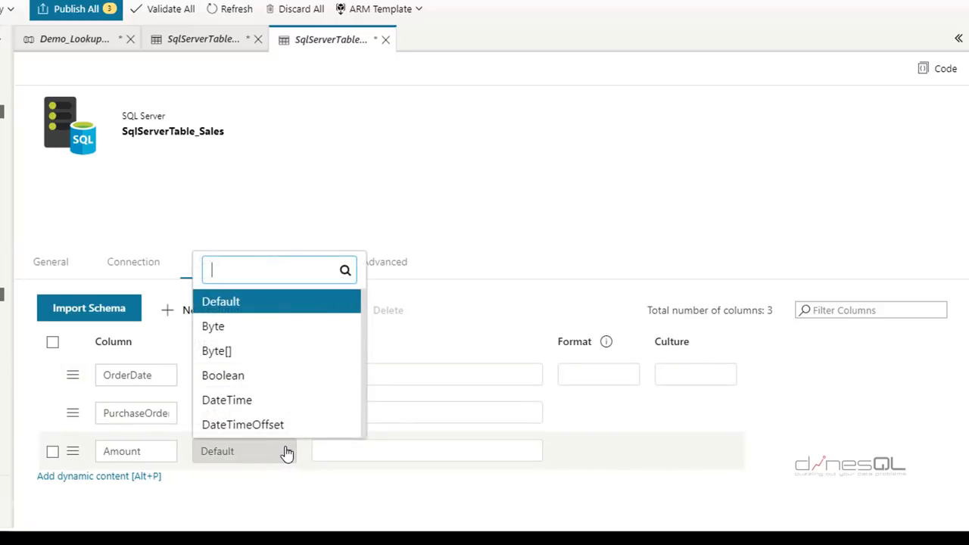
{"action": "type", "text": "de"}
{"action": "left_click", "coordinate": [239, 425]}
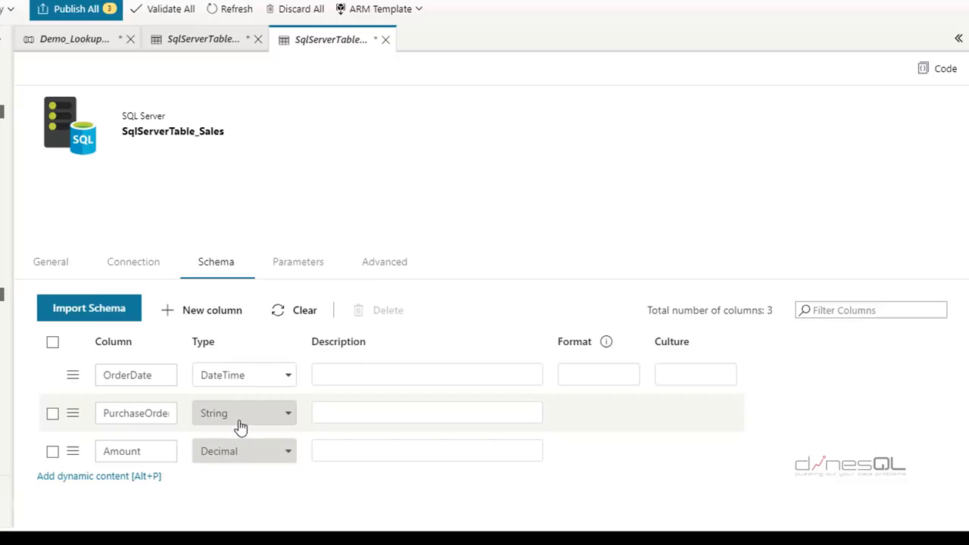
Return to the Demo_LookupAndForEach pipeline and set the copy activity's source to the stored procedure [Demo].[GetSales].
{"action": "left_click", "coordinate": [74, 39]}
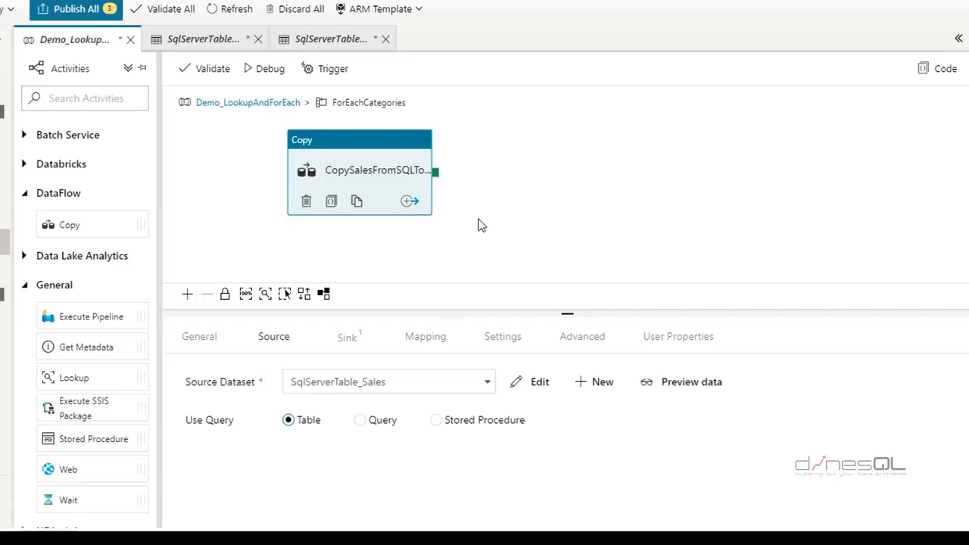
{"action": "left_click", "coordinate": [437, 421]}
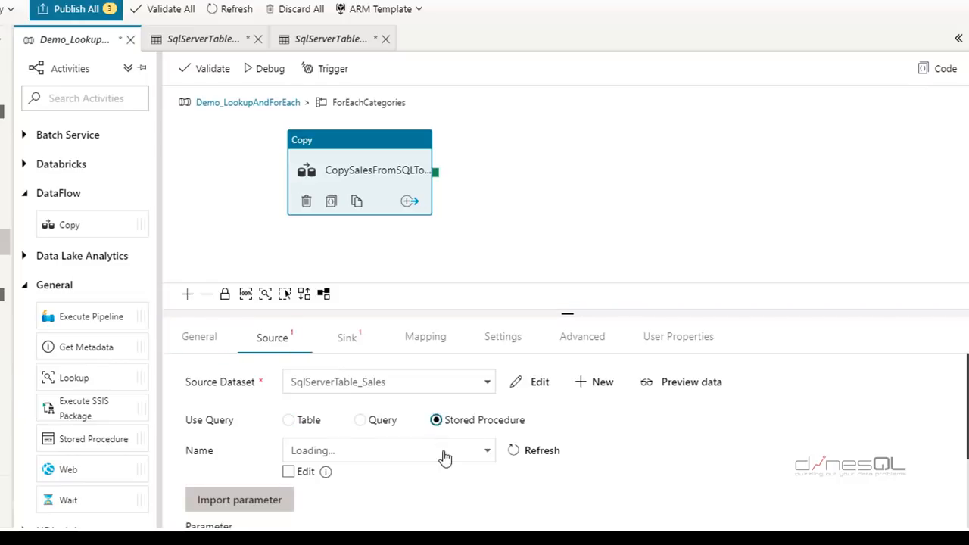
{"action": "left_click", "coordinate": [488, 451]}
{"action": "type", "text": "e"}
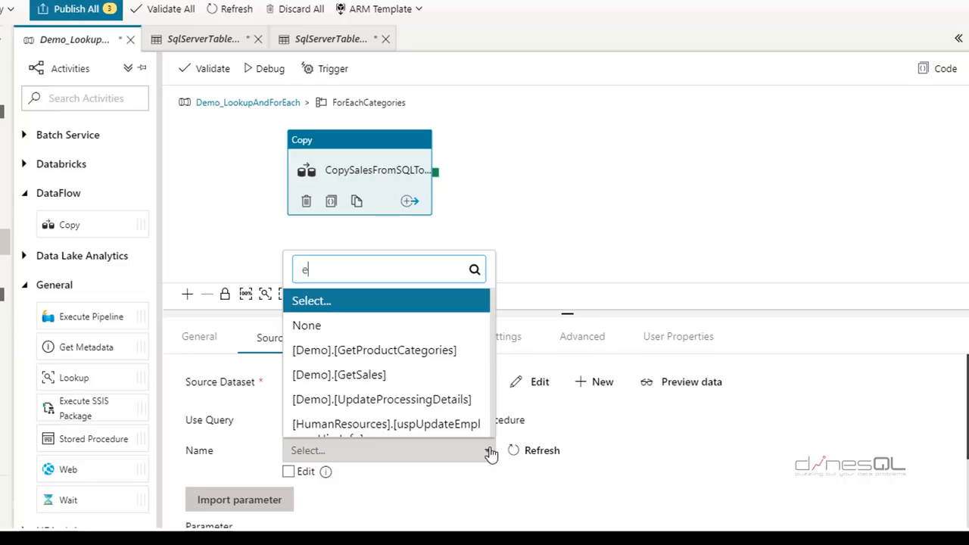
{"action": "key", "text": "BackSpace"}
{"action": "type", "text": "demo"}
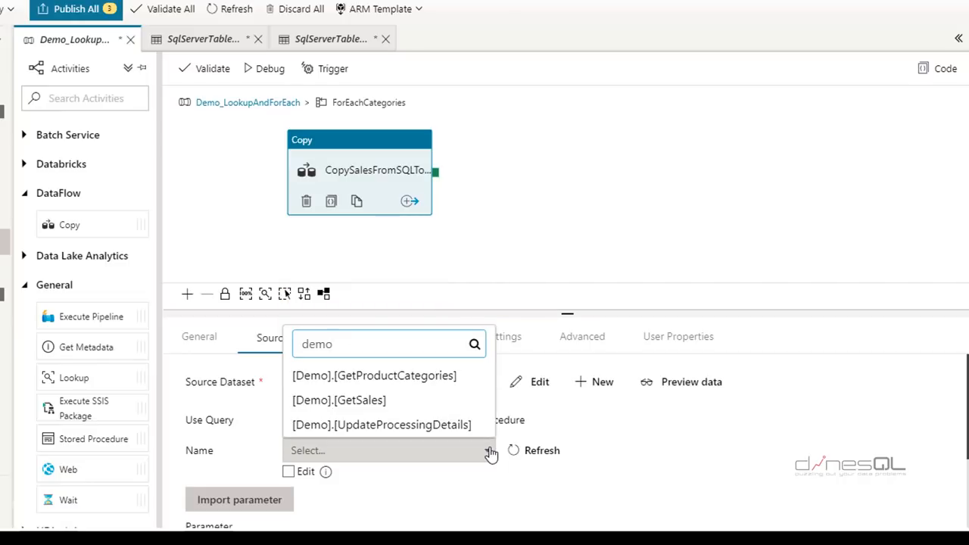
{"action": "left_click", "coordinate": [360, 400]}
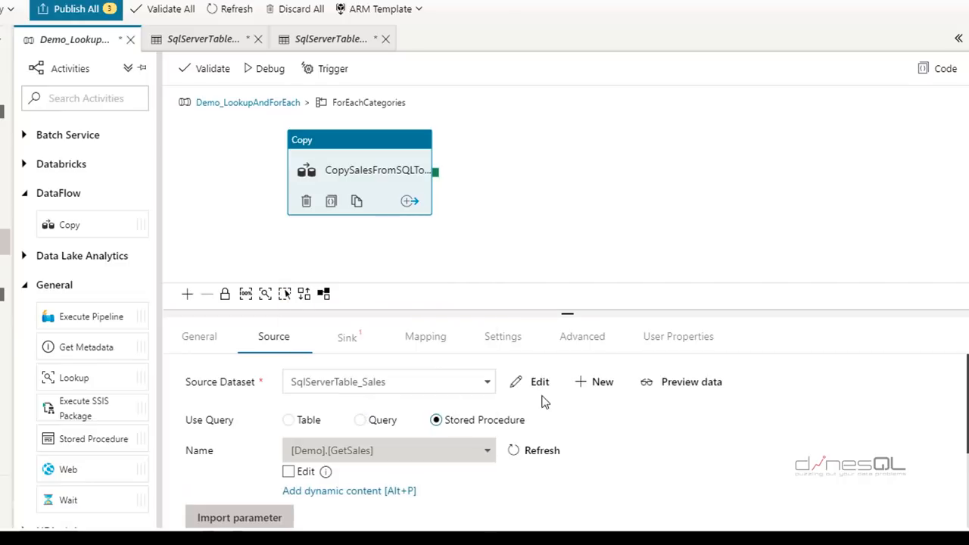
{"action": "scroll", "coordinate": [552, 393], "scroll_direction": "down", "scroll_amount": 3}
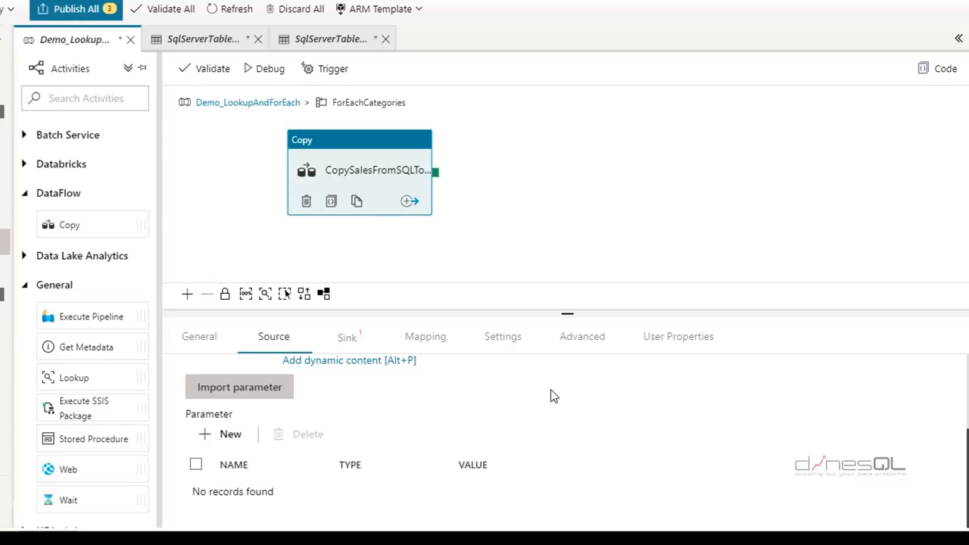
{"action": "left_click", "coordinate": [241, 396]}
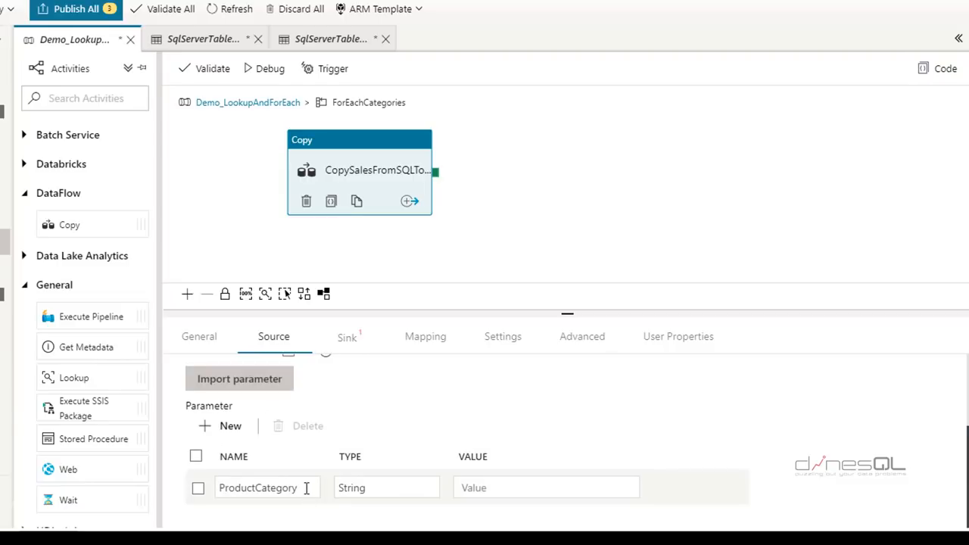
{"action": "left_click_drag", "start_coordinate": [305, 487], "coordinate": [218, 487]}
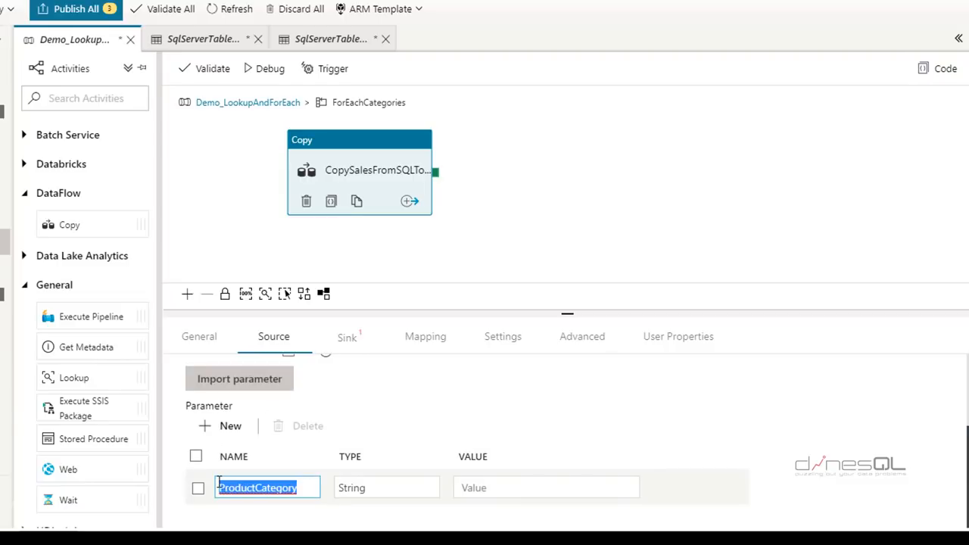
{"action": "left_click", "coordinate": [539, 488]}
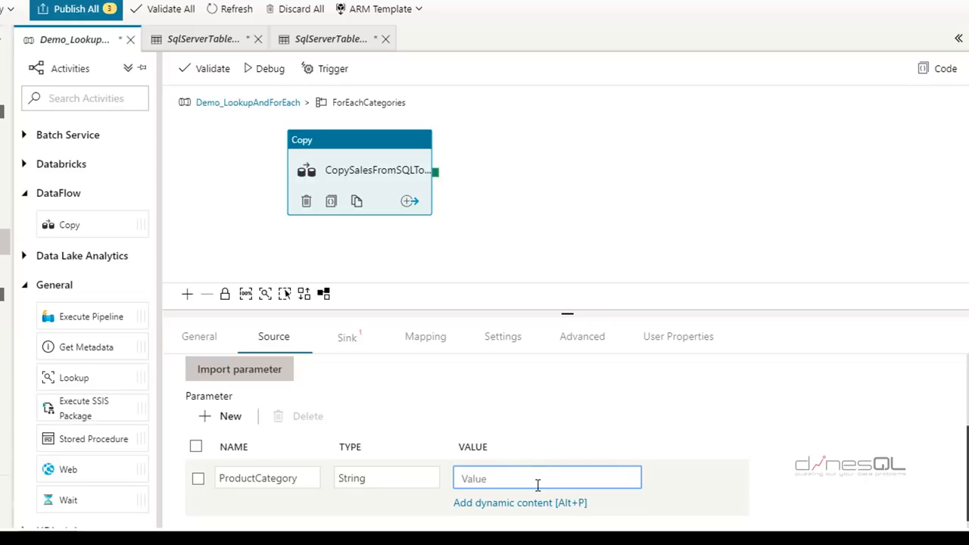
{"action": "left_click", "coordinate": [521, 503]}
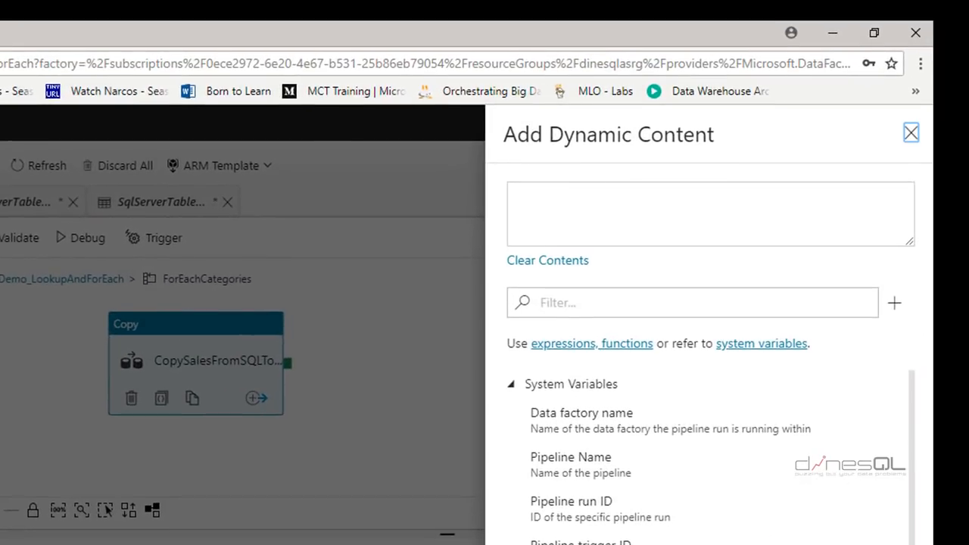
{"action": "left_click", "coordinate": [602, 221]}
{"action": "type", "text": "@item()"}
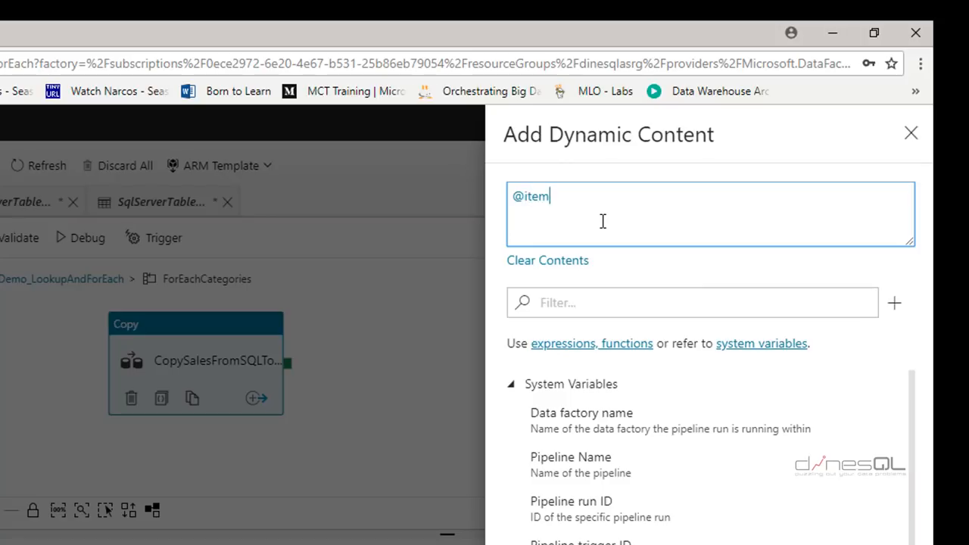
{"action": "type", "text": ".Category"}
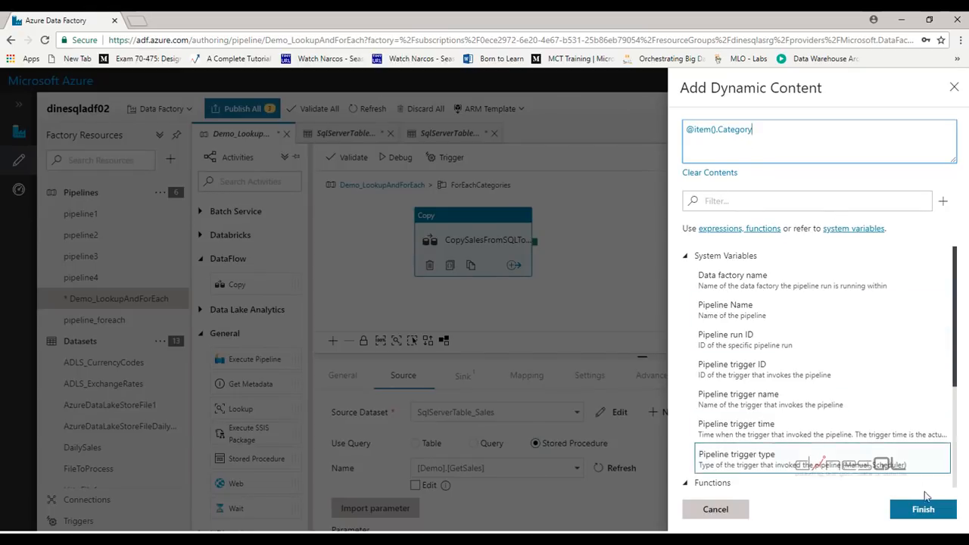
{"action": "left_click", "coordinate": [923, 514]}
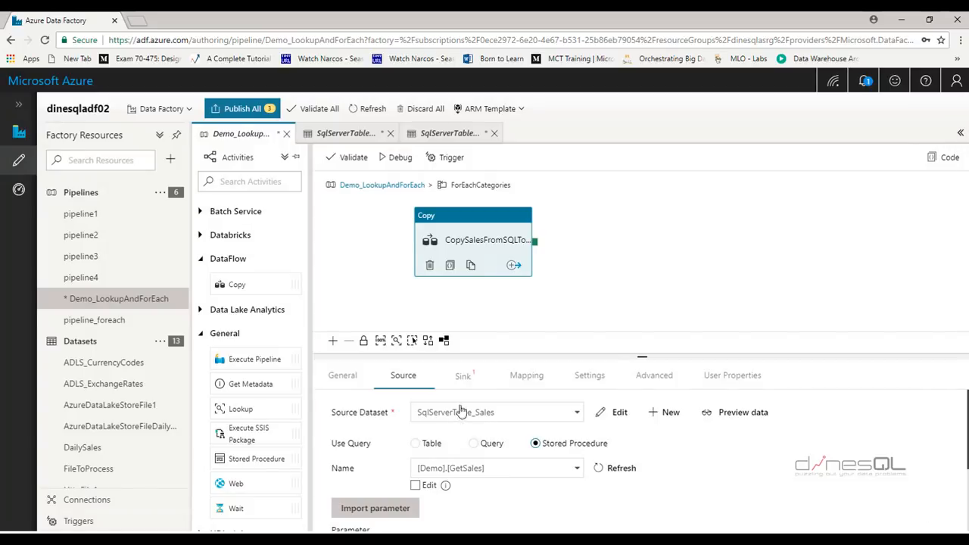
Create a new Azure Data Lake Store dataset for the copy activity's sink and name it ADLS_Sales.
{"action": "left_click", "coordinate": [466, 376]}
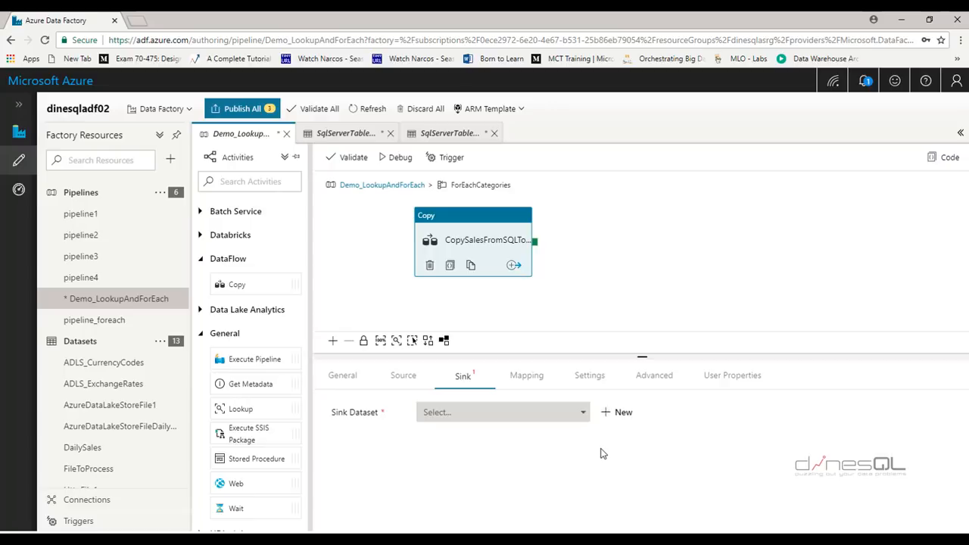
{"action": "left_click", "coordinate": [631, 414]}
{"action": "type", "text": "azure da"}
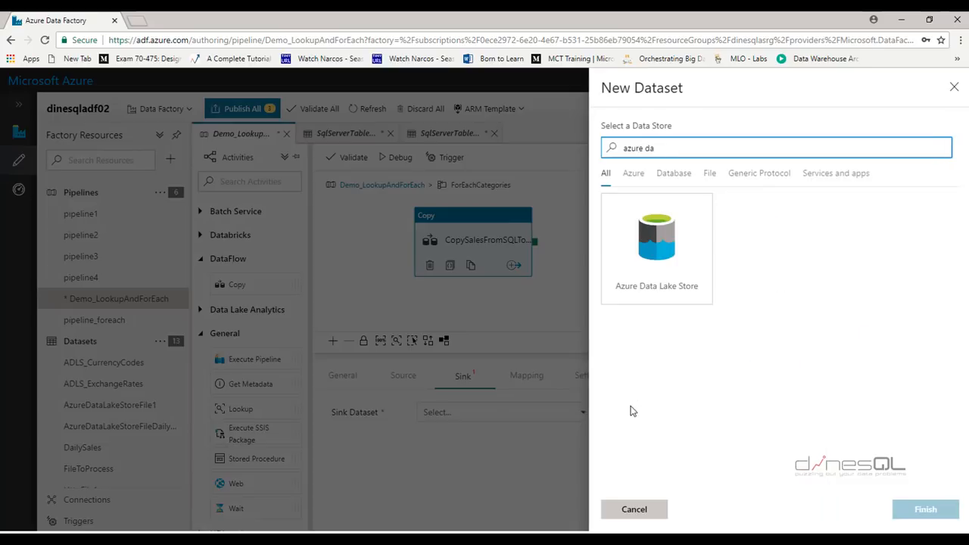
{"action": "left_click", "coordinate": [676, 266]}
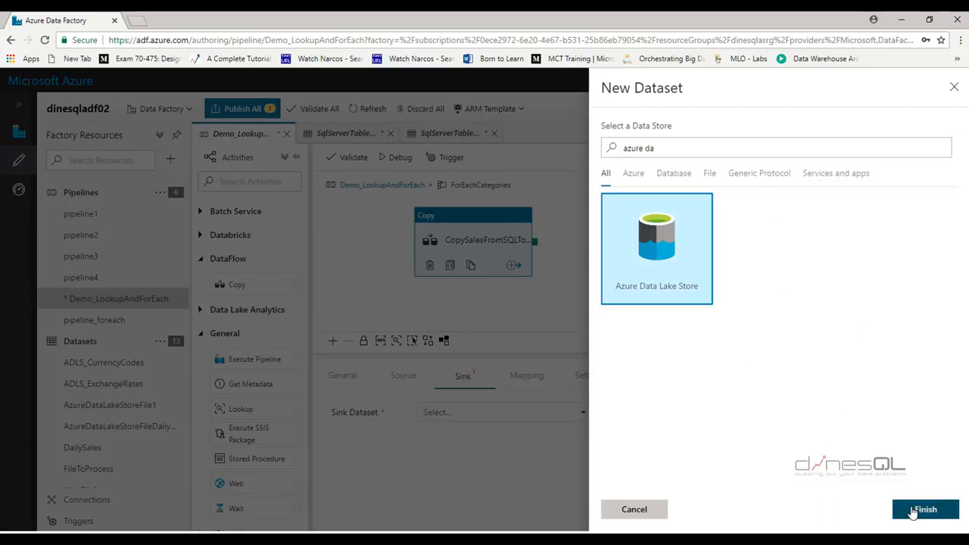
{"action": "left_click", "coordinate": [912, 510]}
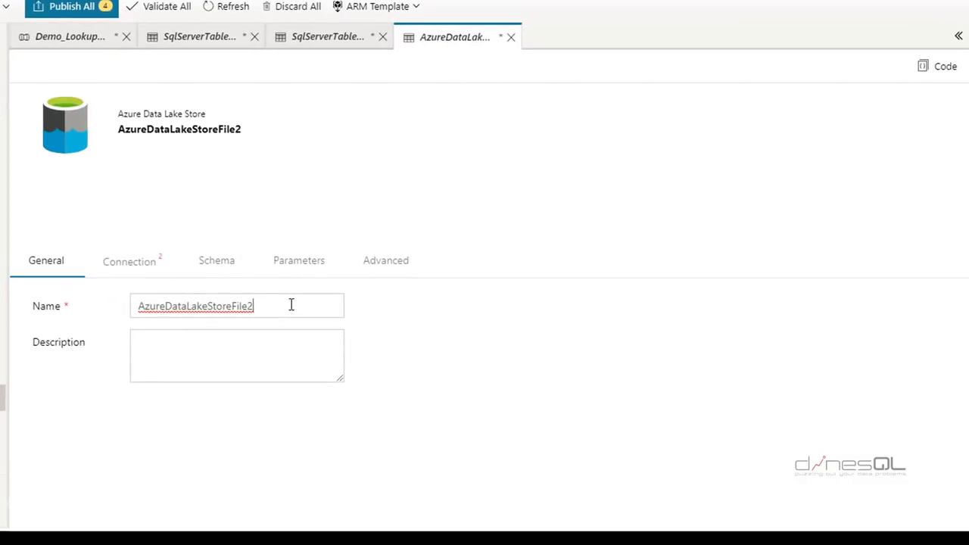
{"action": "double_click", "coordinate": [415, 349]}
{"action": "type", "text": "ADLS"}
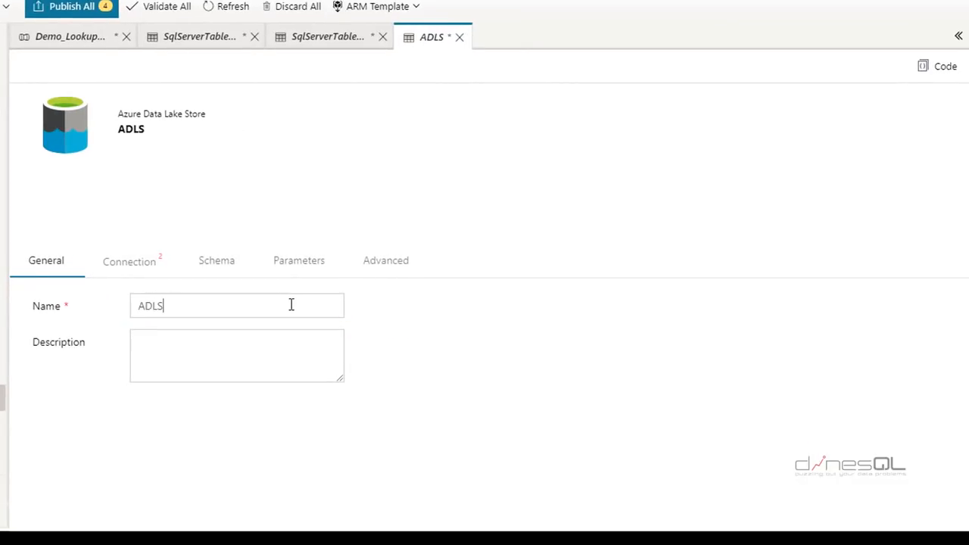
{"action": "type", "text": "_Sales"}
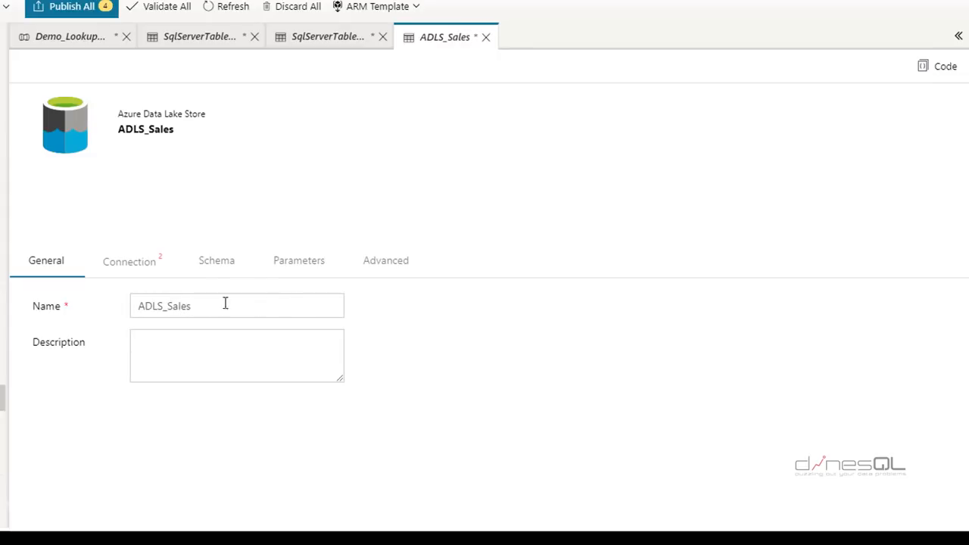
Set the ADLS_Sales dataset's linked service to AzureDataLake02 and its file path directory to sales.
{"action": "left_click", "coordinate": [132, 270]}
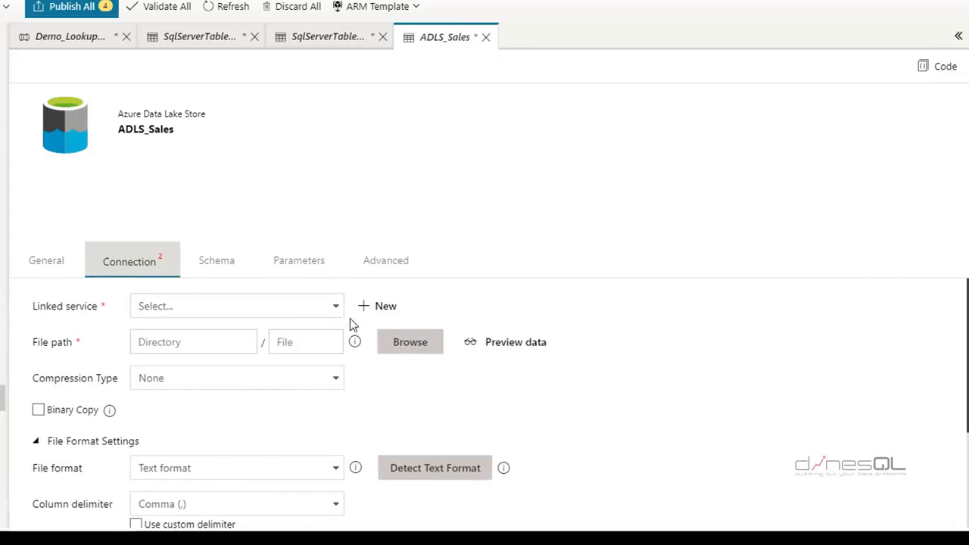
{"action": "left_click", "coordinate": [336, 310]}
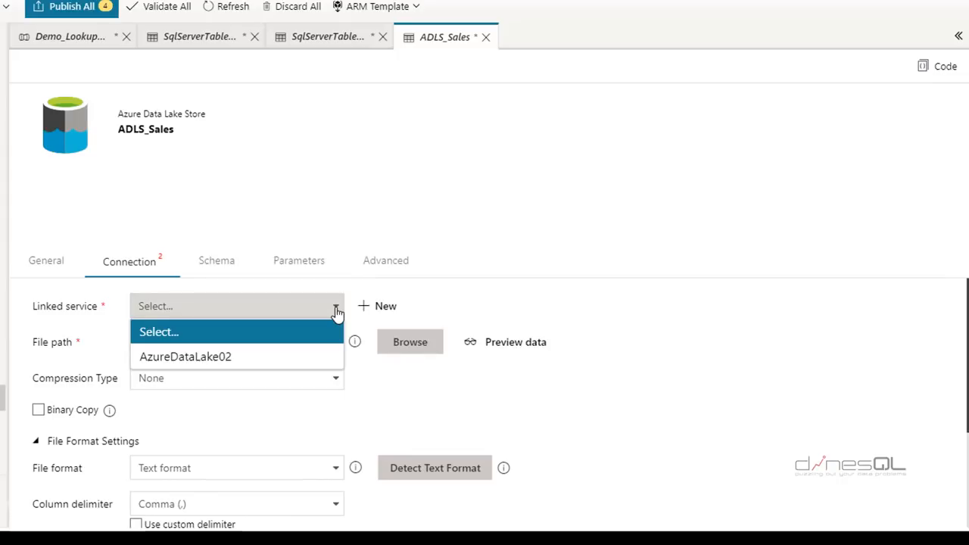
{"action": "left_click", "coordinate": [229, 359]}
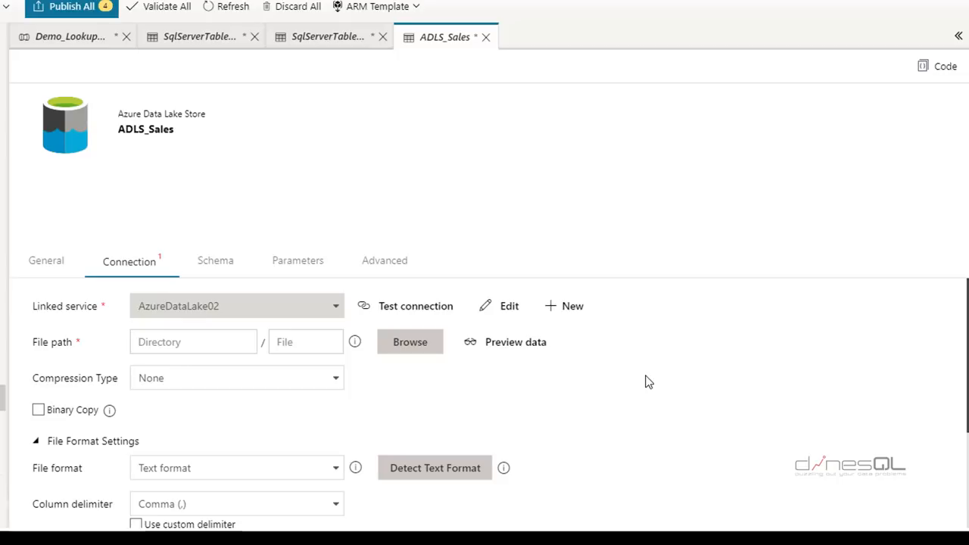
{"action": "left_click", "coordinate": [204, 346]}
{"action": "type", "text": "sales"}
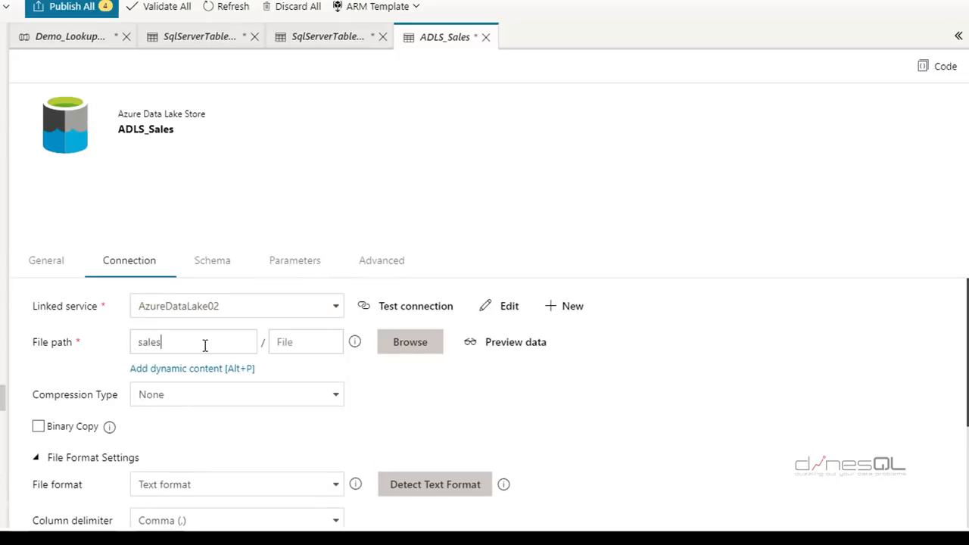
{"action": "left_click", "coordinate": [311, 343]}
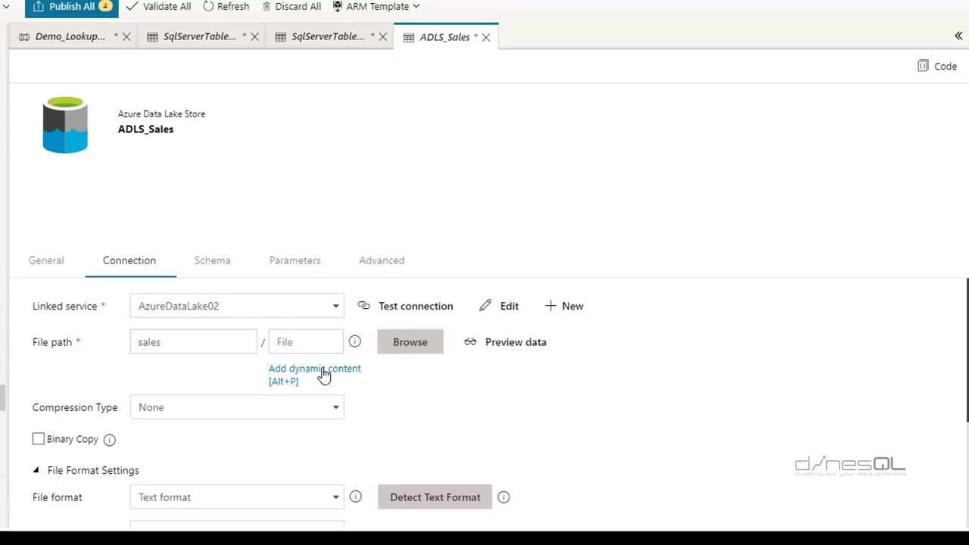
{"action": "left_click", "coordinate": [323, 373]}
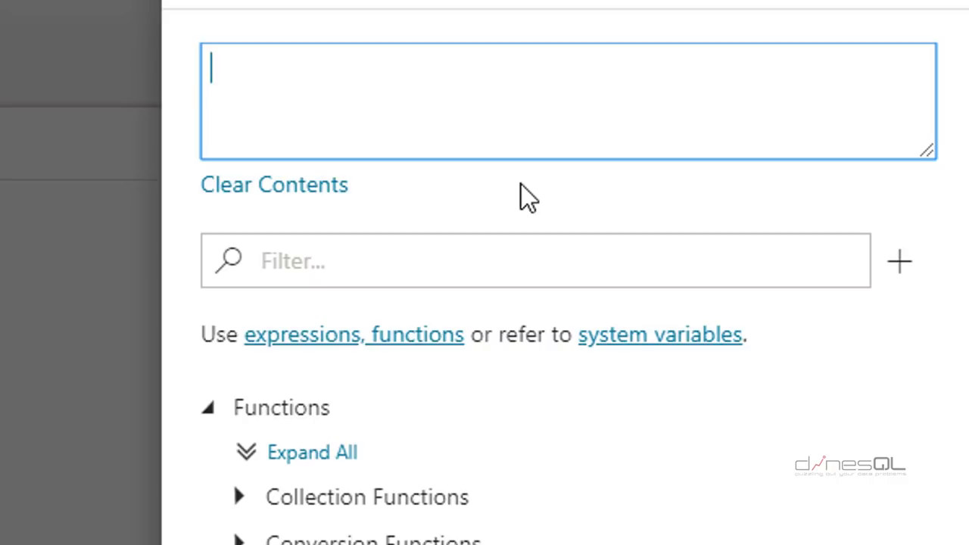
{"action": "type", "text": "'sales"}
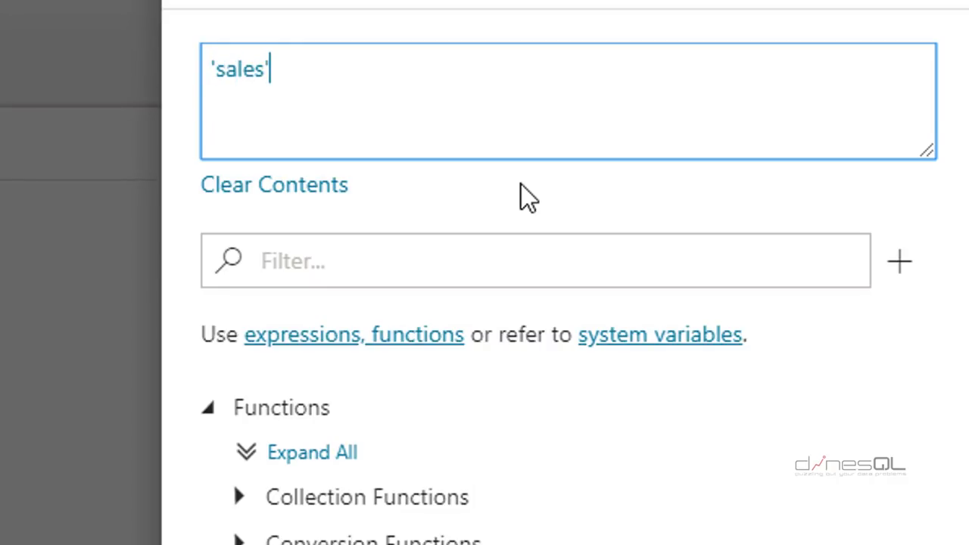
{"action": "type", "text": "_', item"}
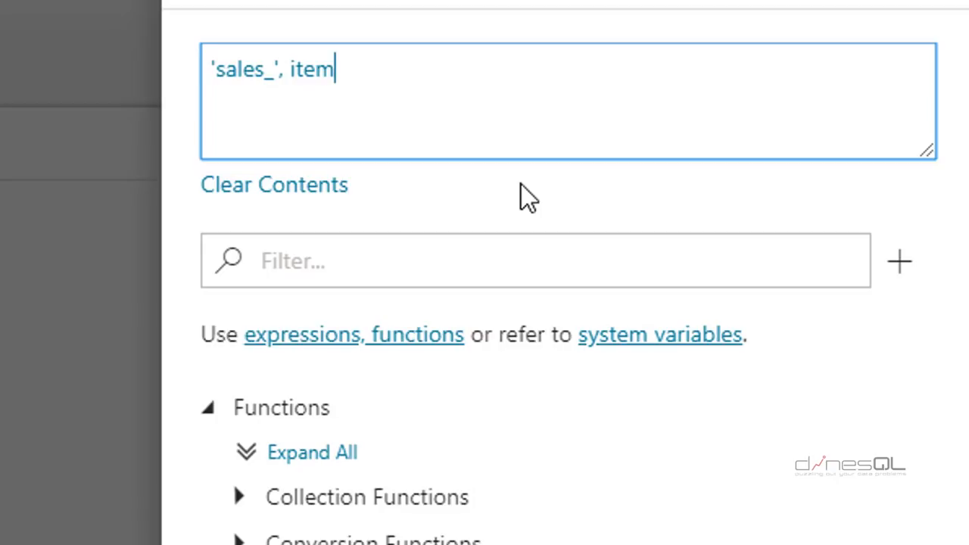
{"action": "type", "text": "().Category"}
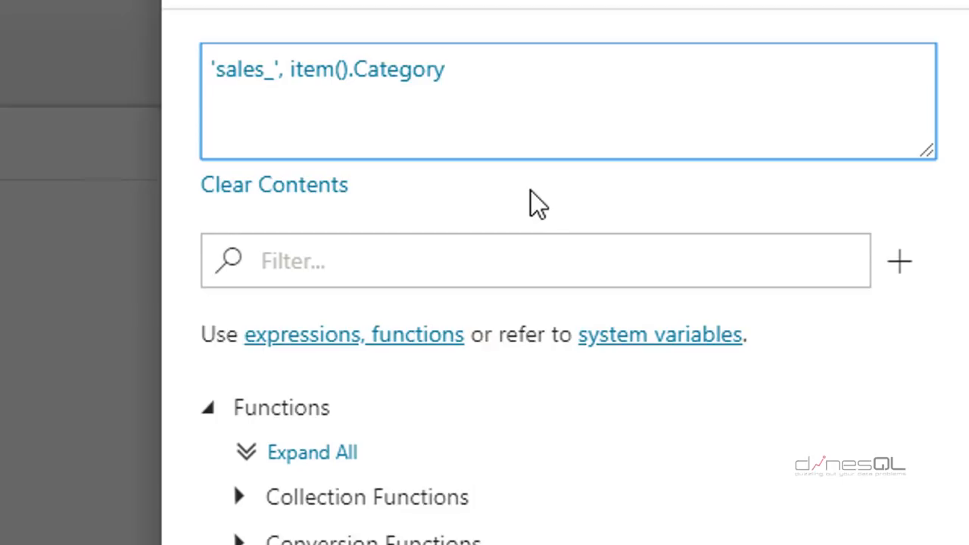
{"action": "type", "text": ", '.txt'"}
{"action": "key", "text": "Home"}
{"action": "type", "text": "@concat"}
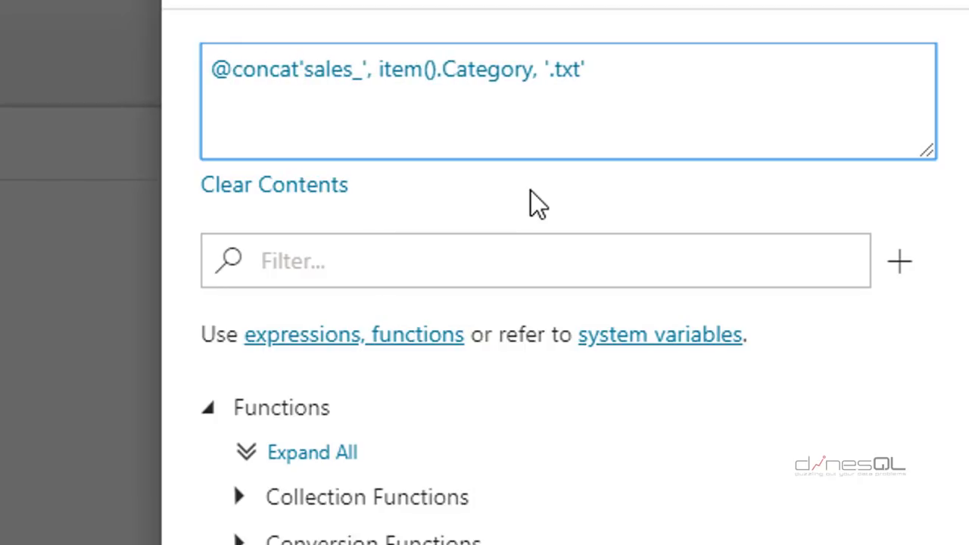
{"action": "type", "text": "("}
{"action": "key", "text": "End"}
{"action": "type", "text": ")"}
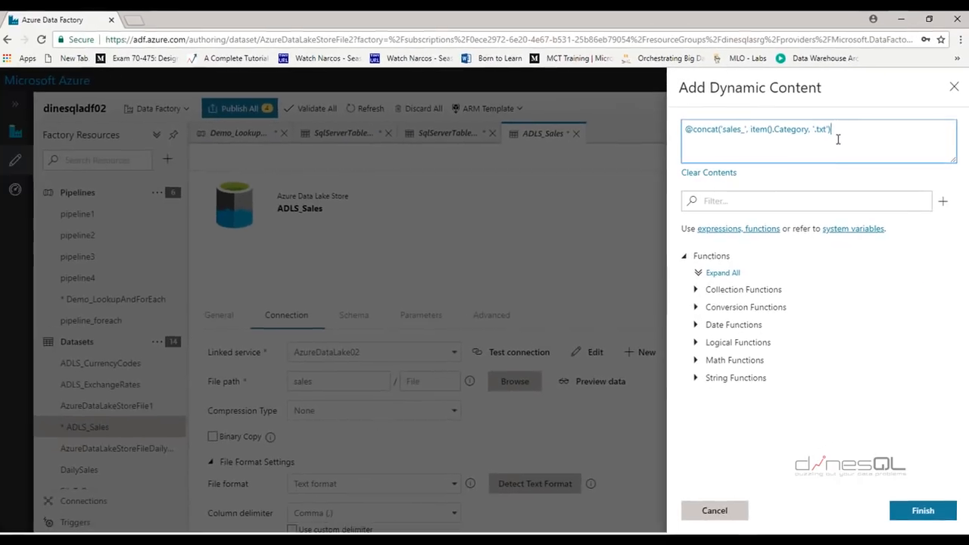
{"action": "left_click", "coordinate": [929, 509]}
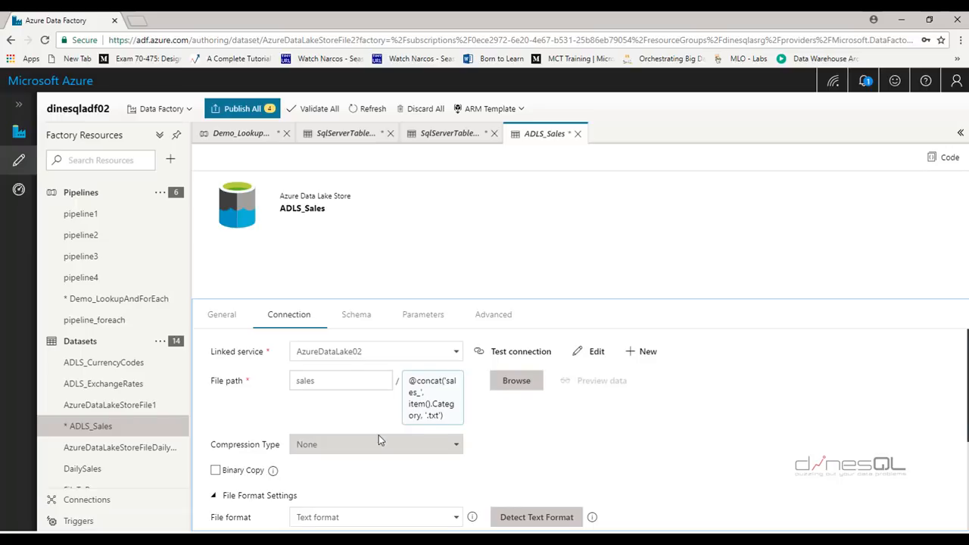
Add three columns named OrderDate, PurchaseOrderNumber and Amount to the ADLS_Sales dataset's schema.
{"action": "scroll", "coordinate": [378, 434], "scroll_direction": "down", "scroll_amount": 3}
{"action": "scroll", "coordinate": [380, 443], "scroll_direction": "up", "scroll_amount": 3}
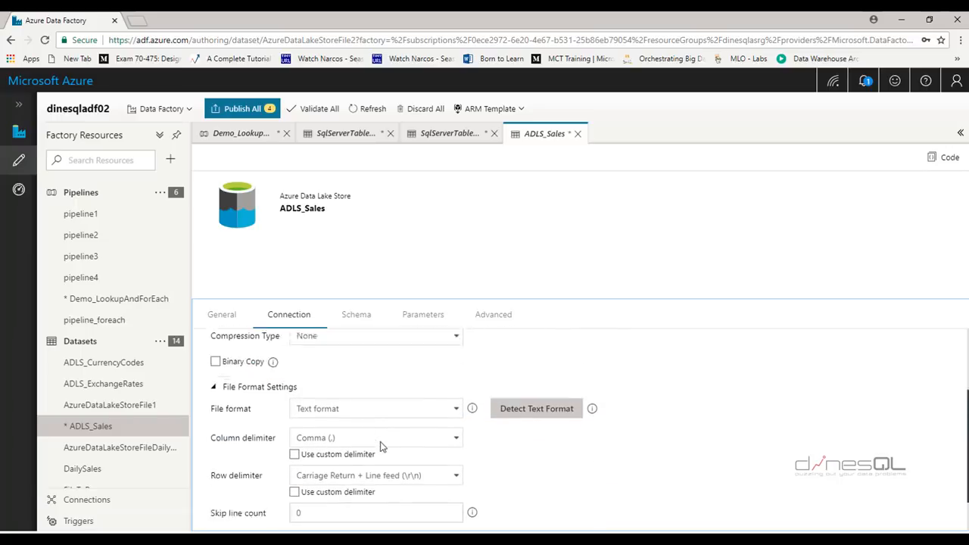
{"action": "left_click", "coordinate": [350, 319]}
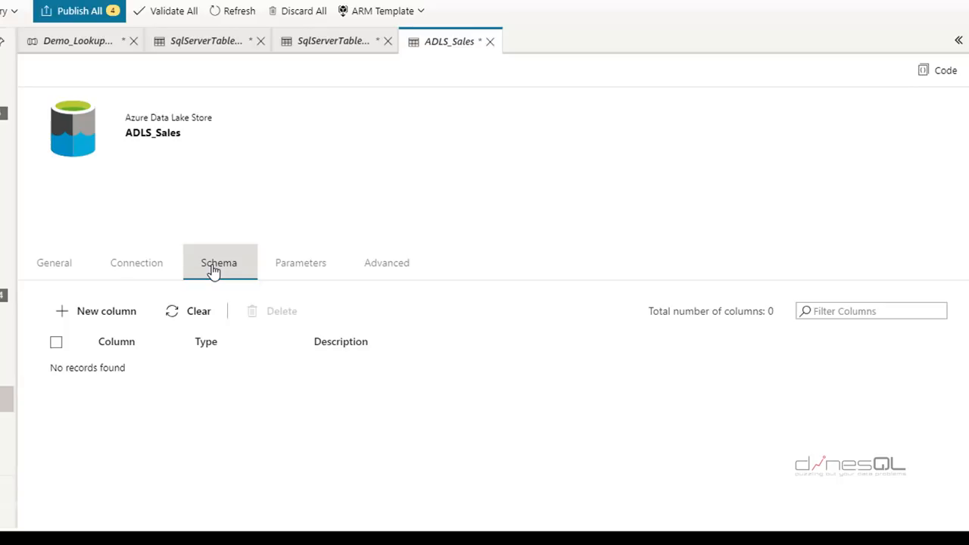
{"action": "left_click", "coordinate": [121, 318]}
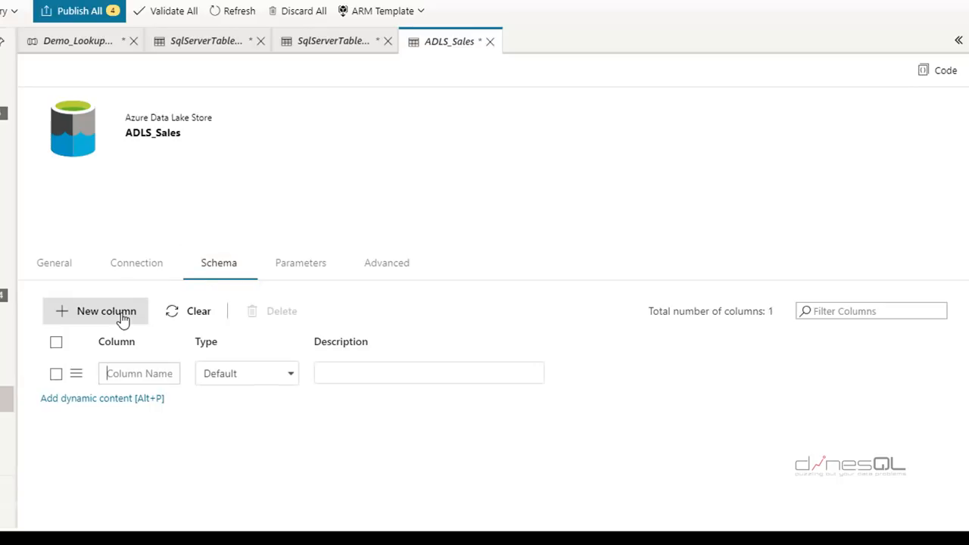
{"action": "left_click", "coordinate": [122, 319]}
{"action": "left_click", "coordinate": [122, 319]}
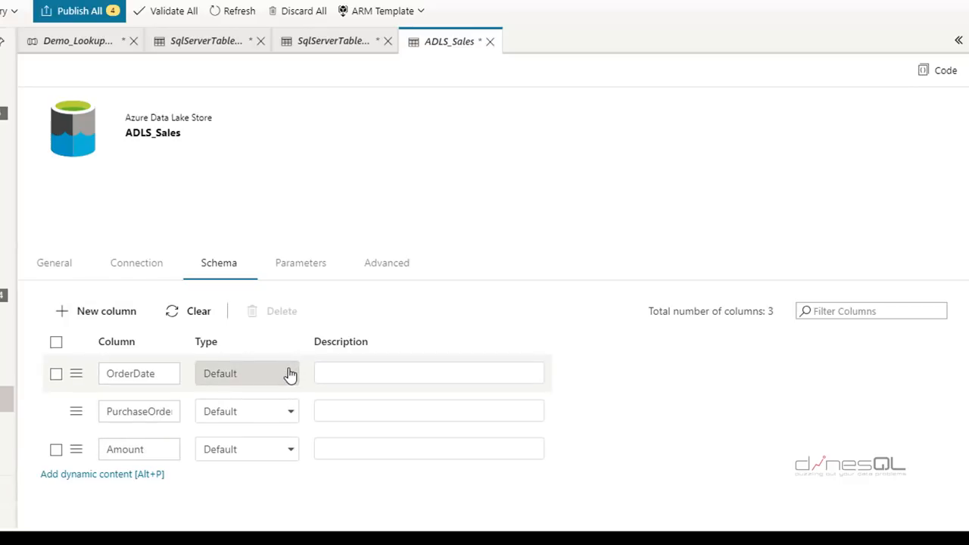
Set the schema column types to DateTime for OrderDate, String for PurchaseOrderNumber and Decimal for Amount.
{"action": "left_click", "coordinate": [290, 375]}
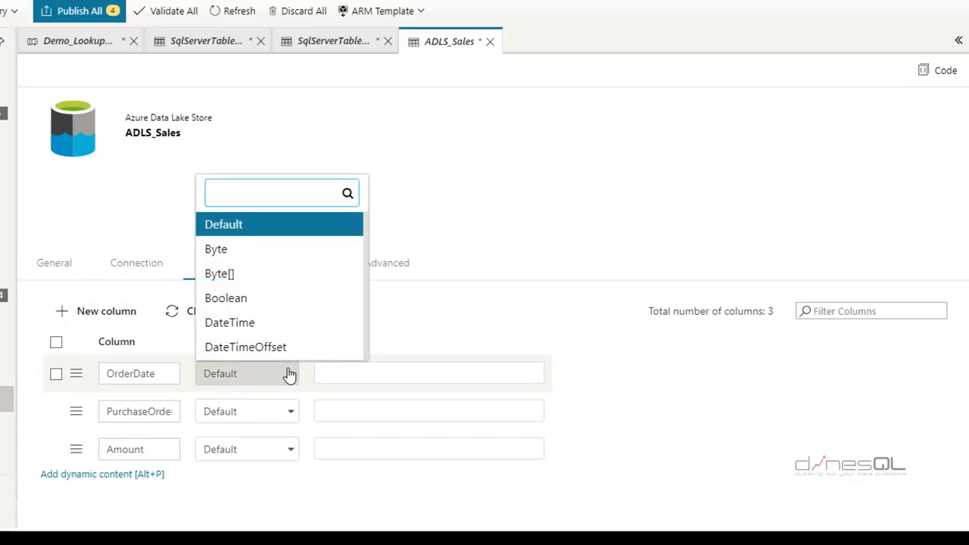
{"action": "type", "text": "dat"}
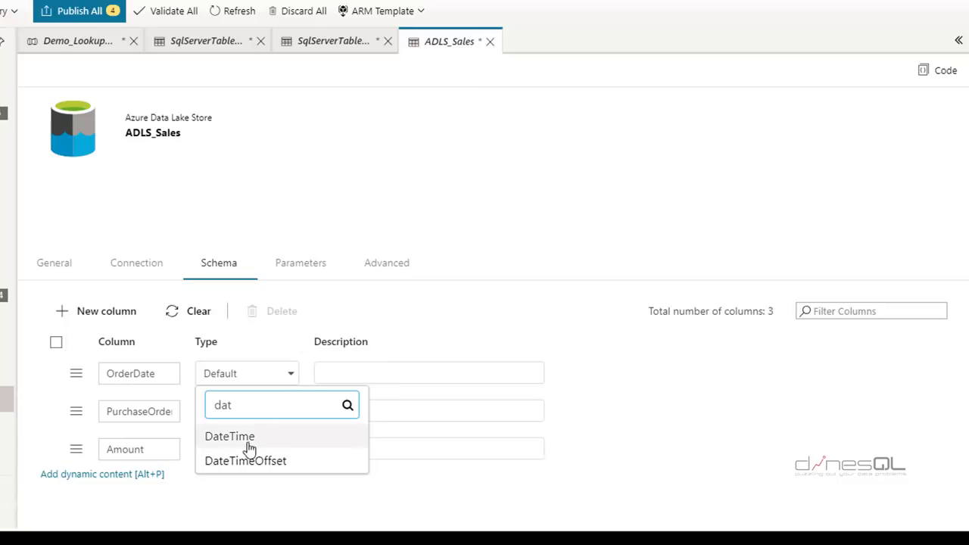
{"action": "left_click", "coordinate": [246, 438]}
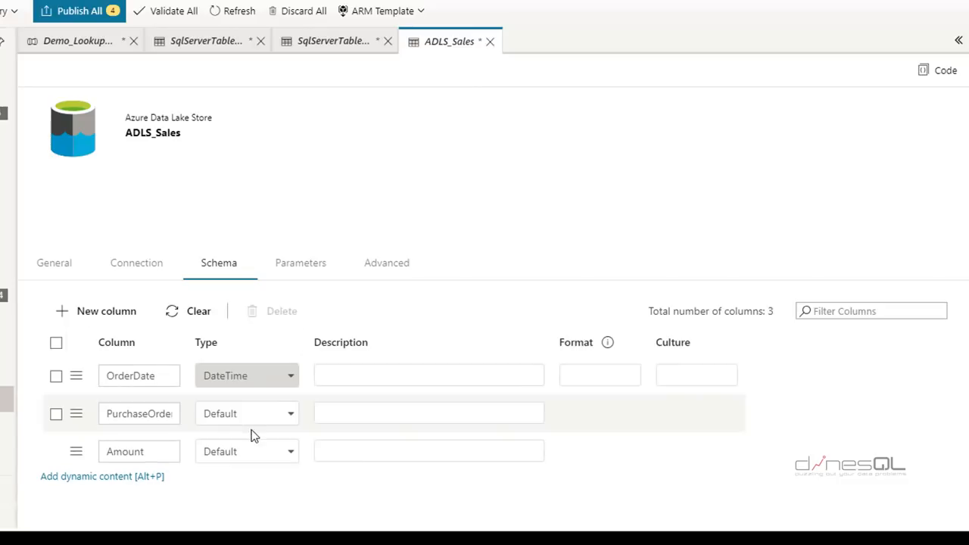
{"action": "left_click", "coordinate": [289, 416]}
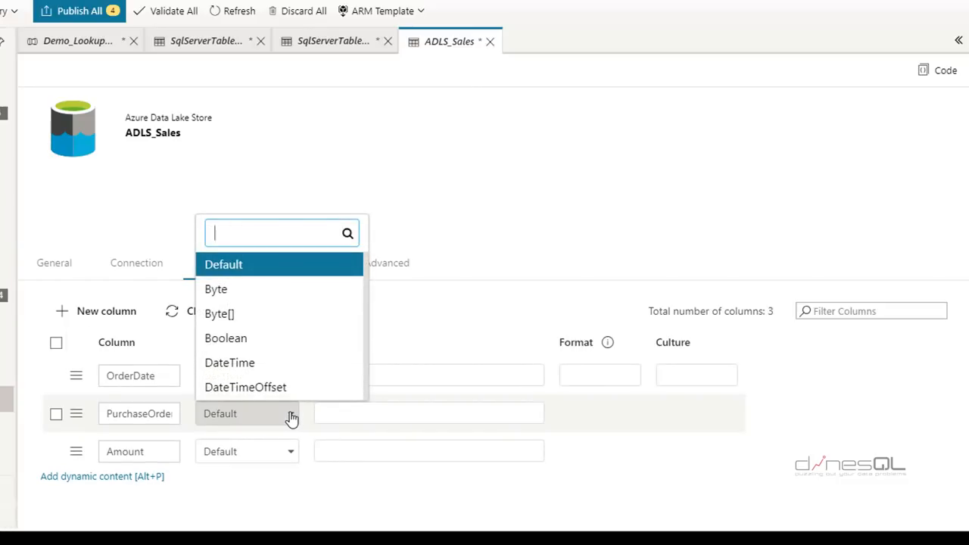
{"action": "type", "text": "st"}
{"action": "left_click", "coordinate": [220, 476]}
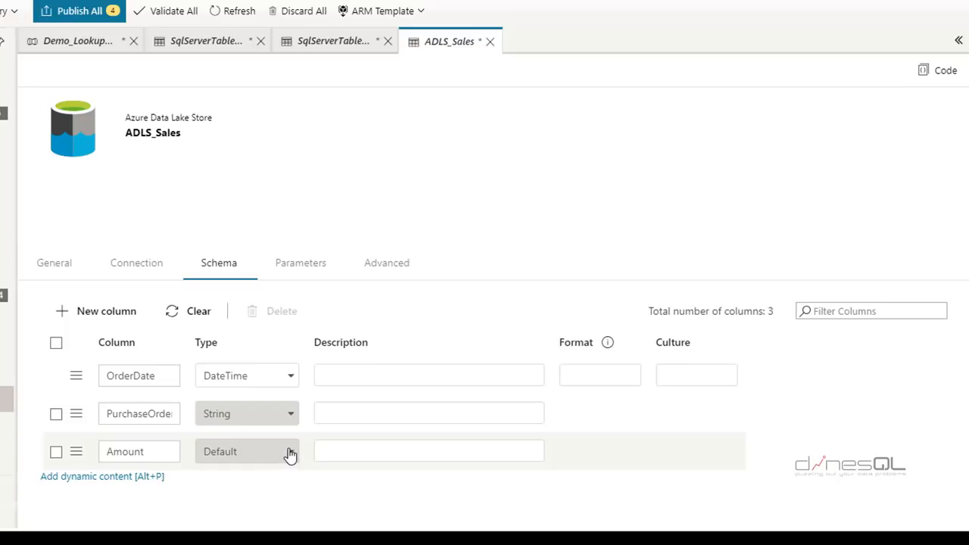
{"action": "left_click", "coordinate": [289, 453]}
{"action": "type", "text": "de"}
{"action": "left_click", "coordinate": [250, 428]}
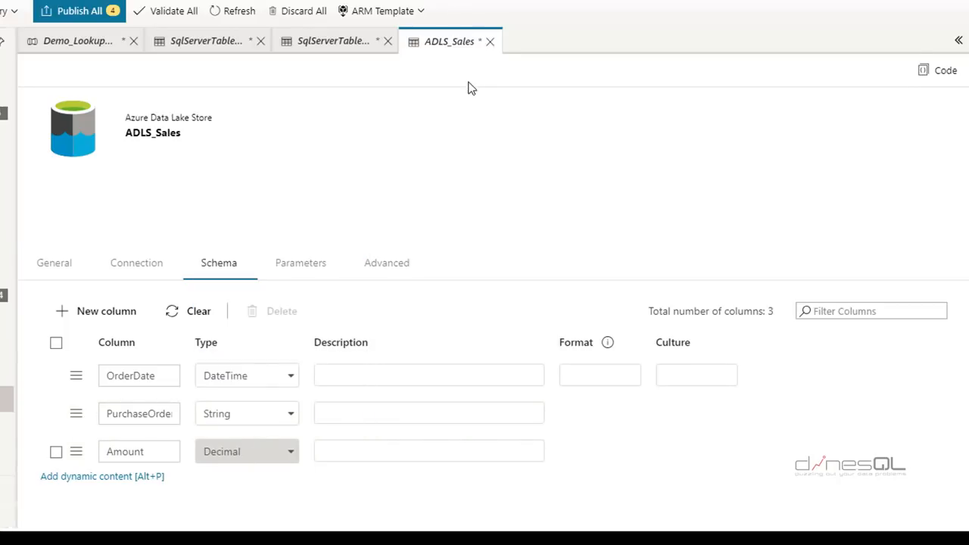
Return to the Demo_LookupAndForEach pipeline and import the source and sink schemas into the copy activity's mapping.
{"action": "left_click", "coordinate": [82, 43]}
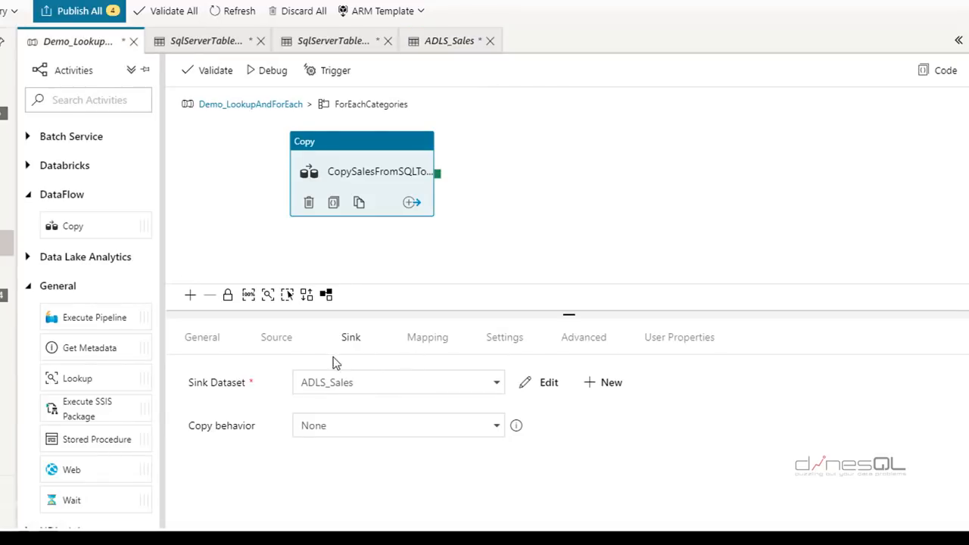
{"action": "left_click", "coordinate": [435, 344]}
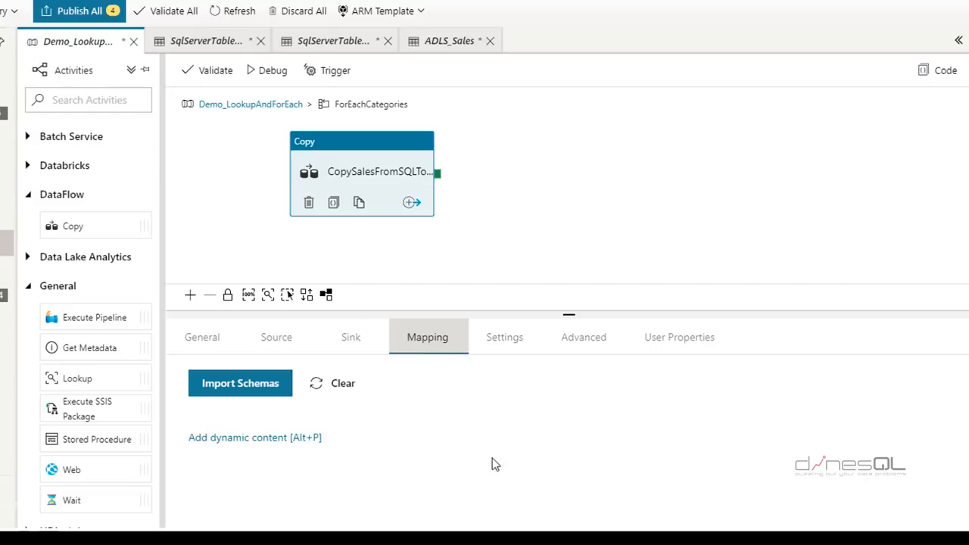
{"action": "left_click", "coordinate": [229, 389]}
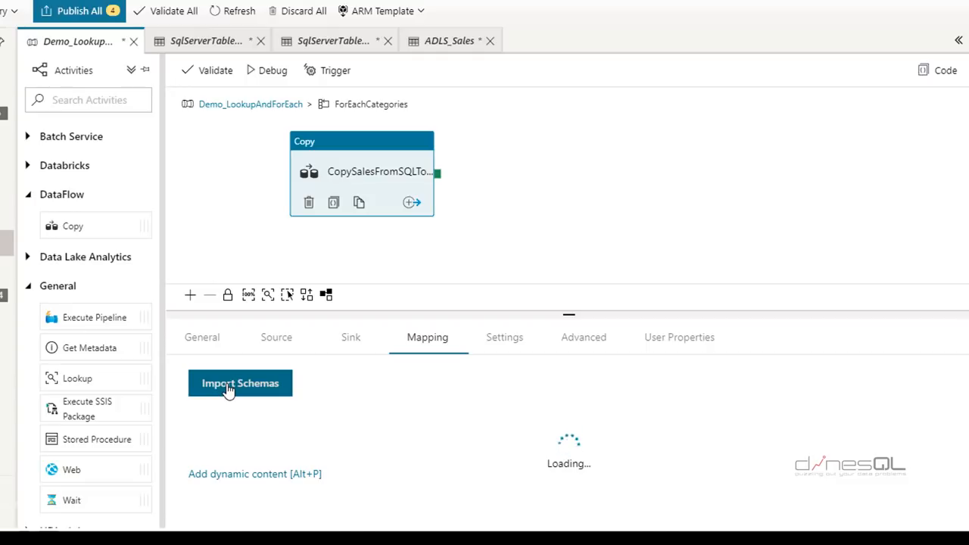
{"action": "scroll", "coordinate": [839, 442], "scroll_direction": "down", "scroll_amount": 2}
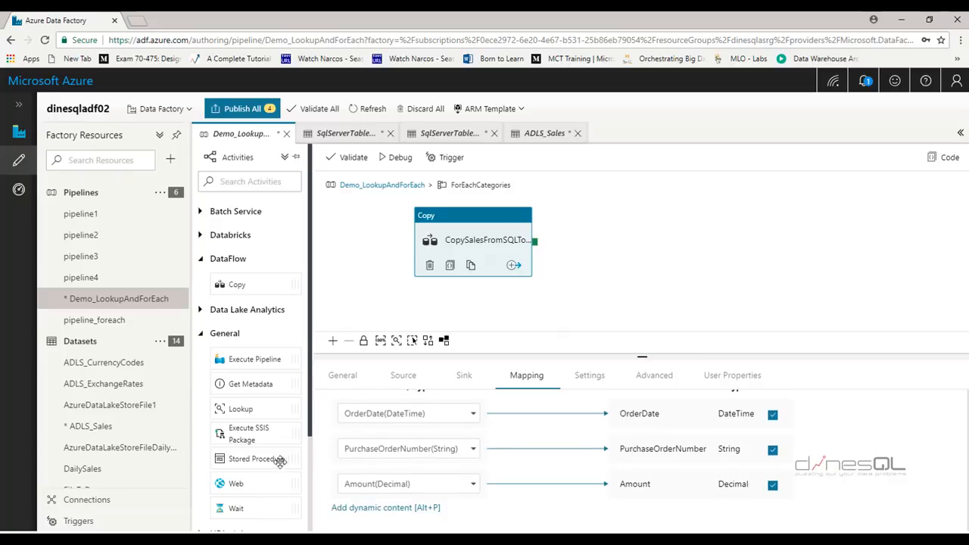
Add a Stored Procedure activity that follows the copy activity inside ForEachCategories and name it Stored ProcedureUpdateDetails.
{"action": "left_click_drag", "start_coordinate": [265, 459], "coordinate": [669, 227]}
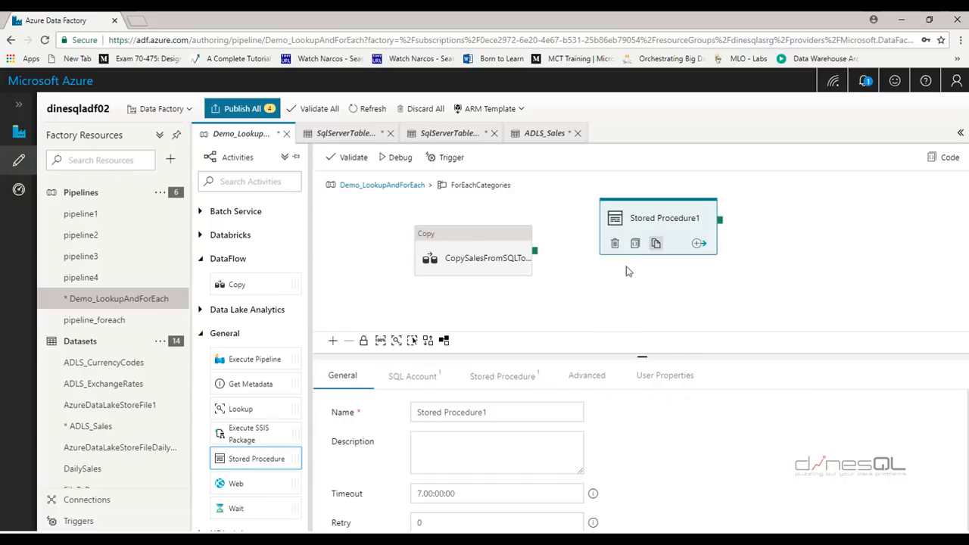
{"action": "left_click_drag", "start_coordinate": [535, 249], "coordinate": [611, 237]}
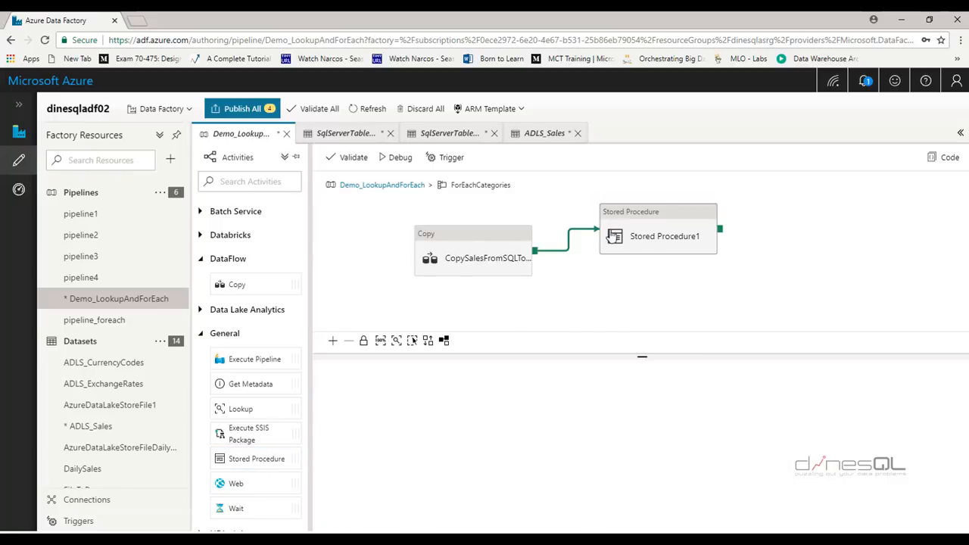
{"action": "left_click", "coordinate": [677, 217]}
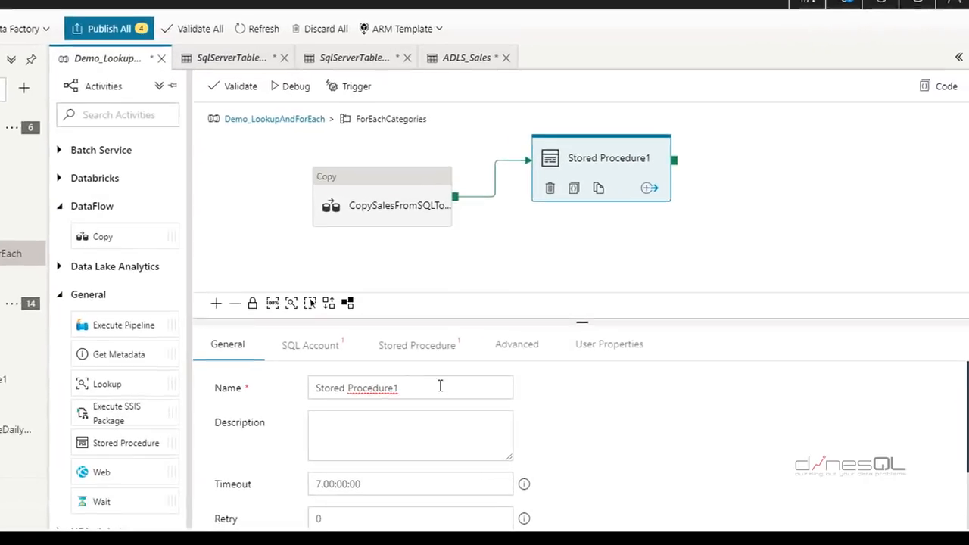
{"action": "left_click", "coordinate": [440, 387]}
{"action": "key", "text": "BackSpace"}
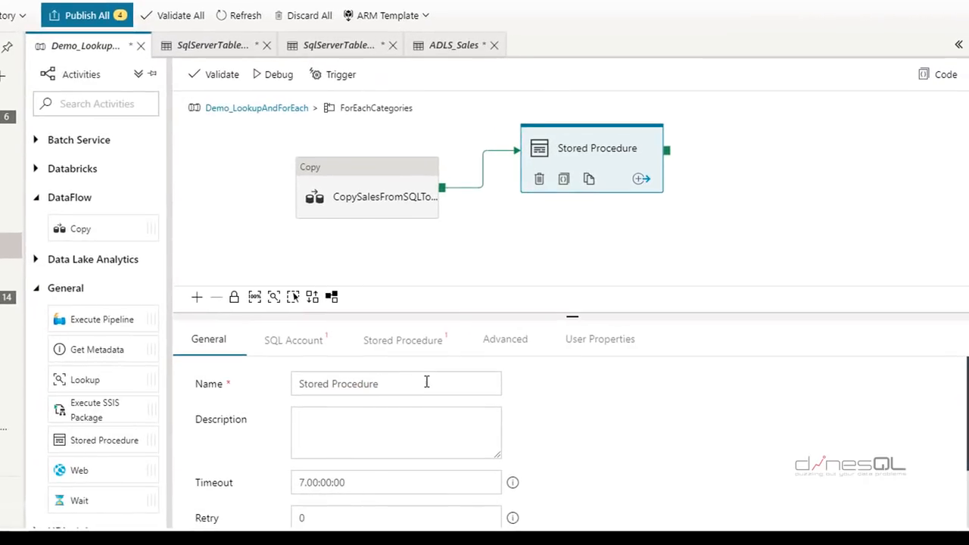
{"action": "type", "text": "Ca"}
{"action": "key", "text": "BackSpace"}
{"action": "key", "text": "BackSpace"}
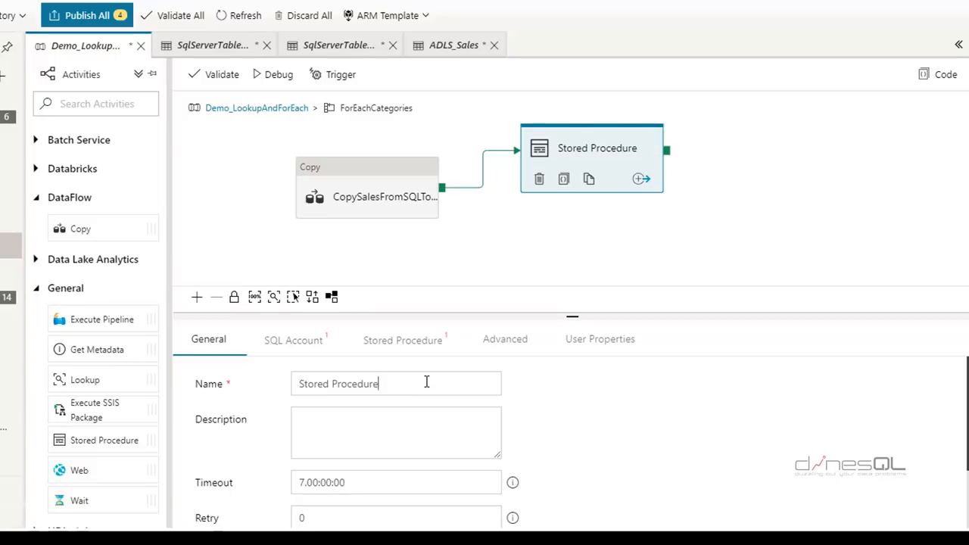
{"action": "type", "text": "UpdateDetails"}
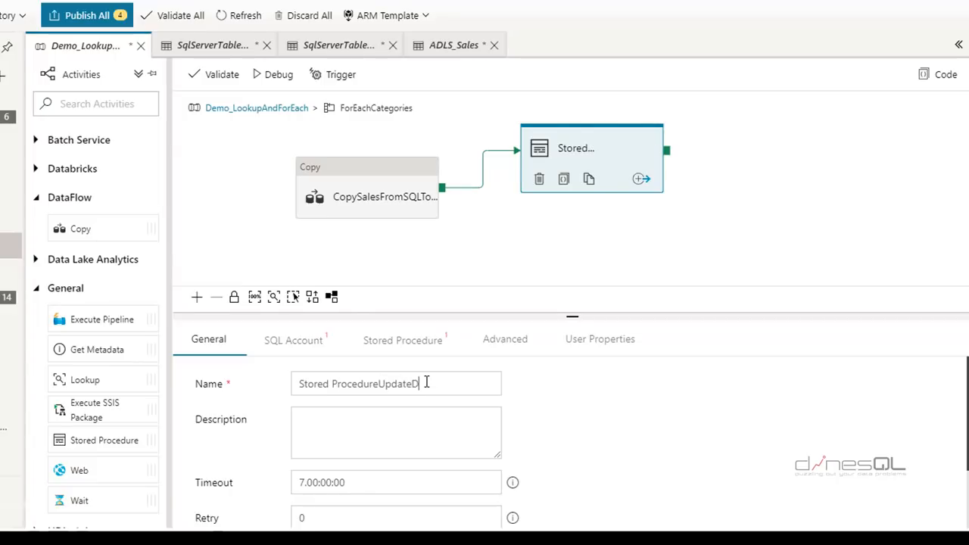
Set the stored procedure activity's linked service to SQLServer_DINESHLAP01 and its stored procedure to [Demo].[UpdateProcessingDetails].
{"action": "left_click", "coordinate": [312, 346]}
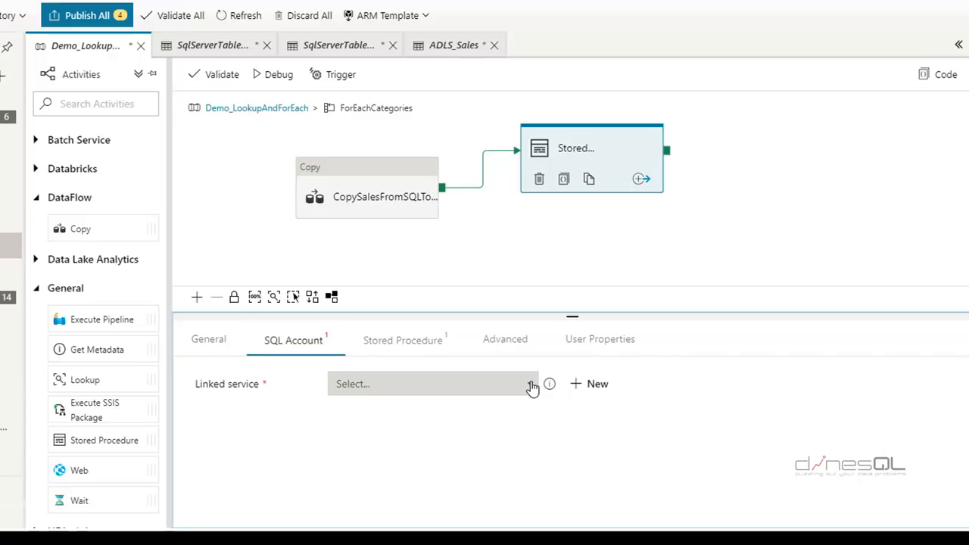
{"action": "left_click", "coordinate": [531, 385]}
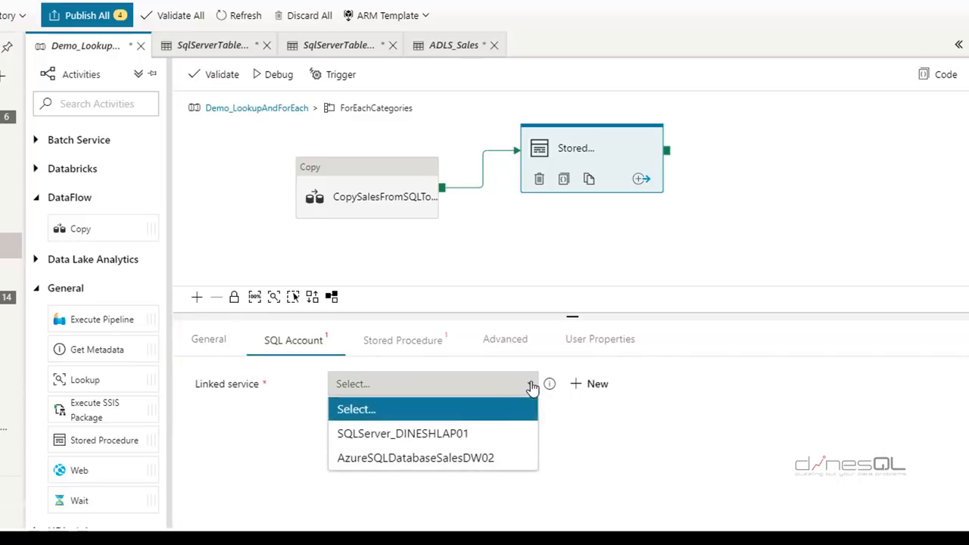
{"action": "left_click", "coordinate": [473, 437]}
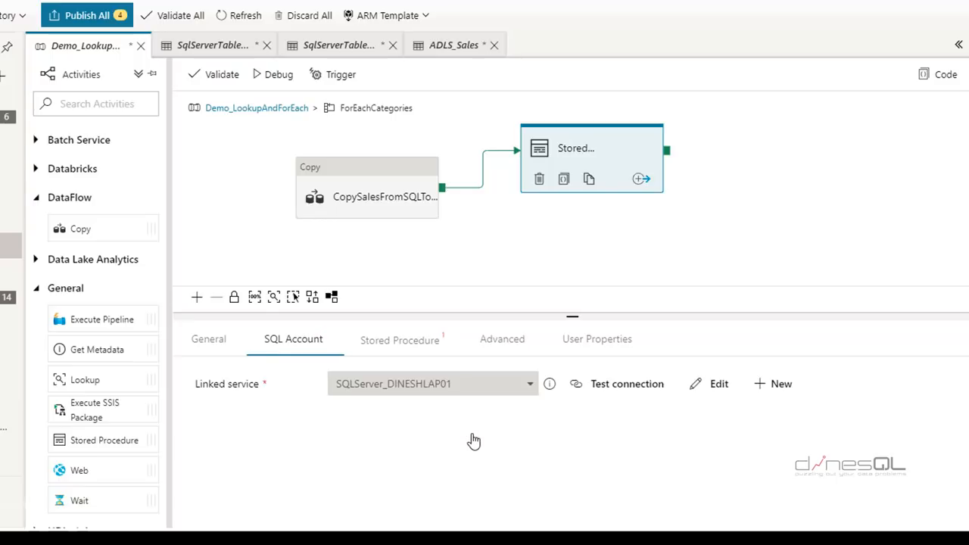
{"action": "left_click", "coordinate": [417, 344]}
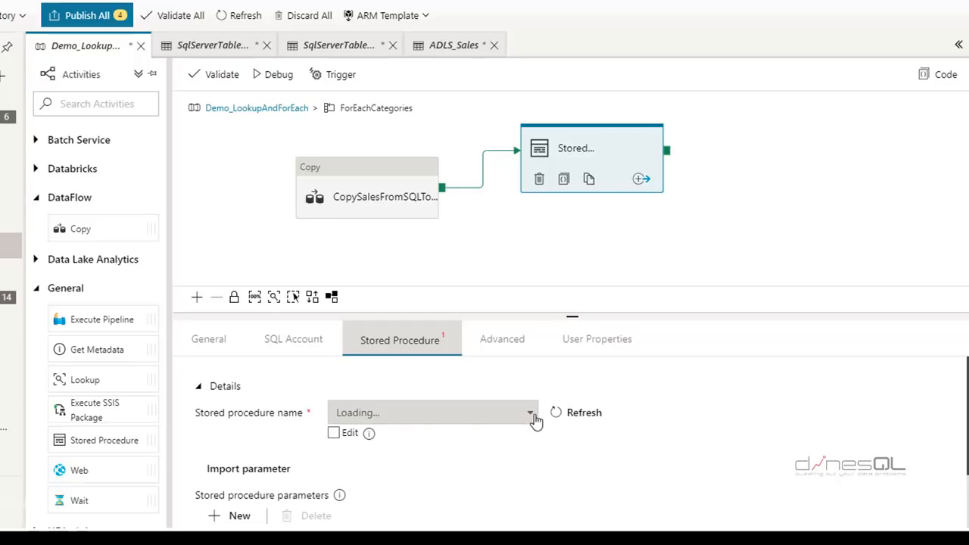
{"action": "left_click", "coordinate": [530, 412]}
{"action": "type", "text": "de"}
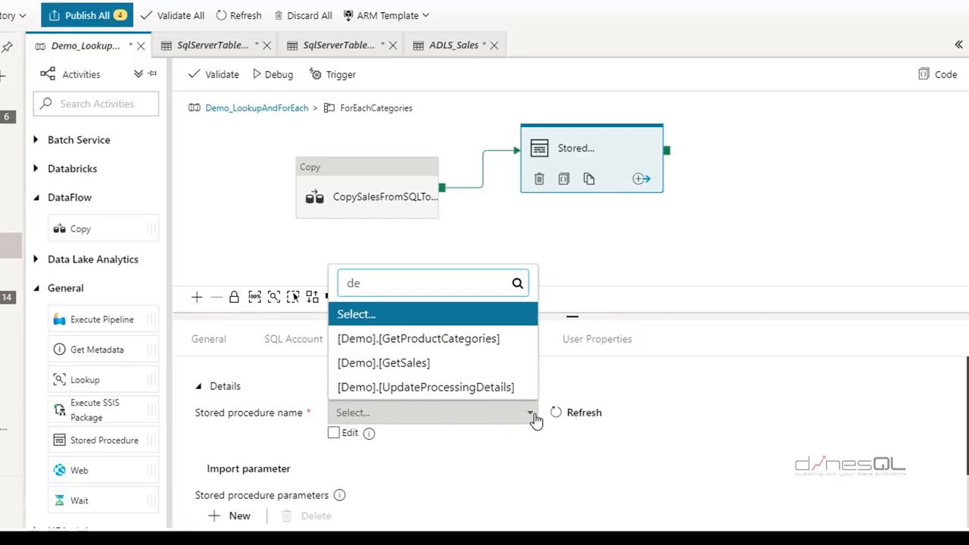
{"action": "left_click", "coordinate": [483, 388]}
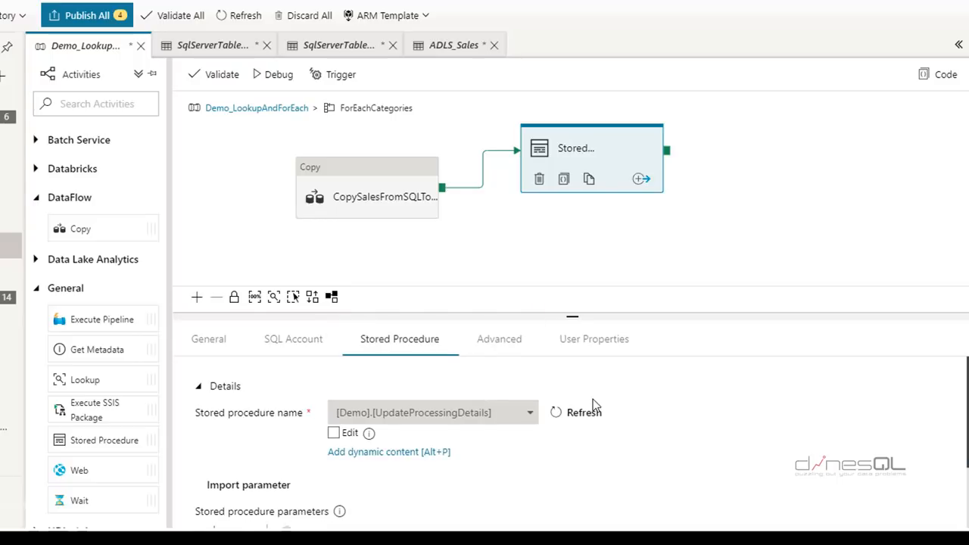
{"action": "scroll", "coordinate": [593, 401], "scroll_direction": "down", "scroll_amount": 2}
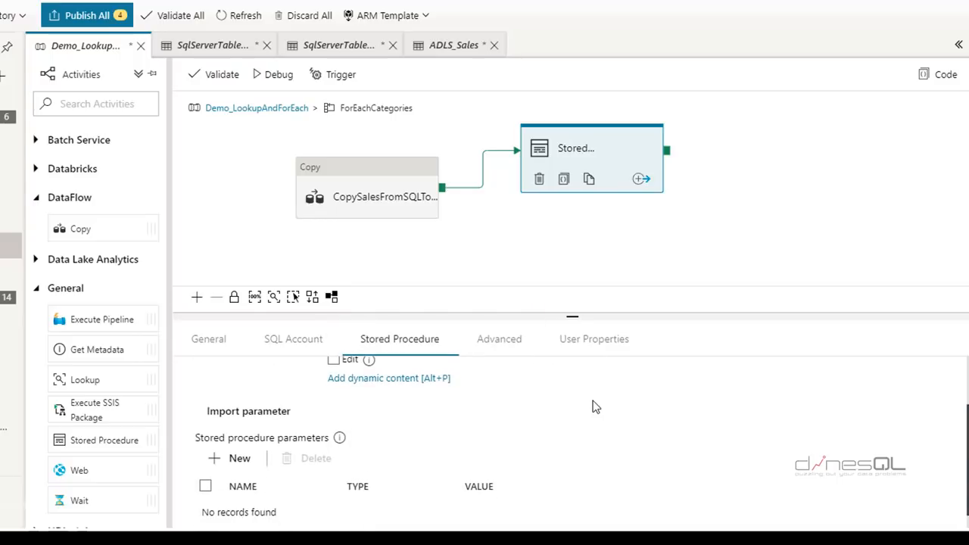
Import the stored procedure's parameters and enter activity('CopySalesFromSQLToADLS').output.copyDuration as dynamic content for Duration.
{"action": "left_click", "coordinate": [244, 415]}
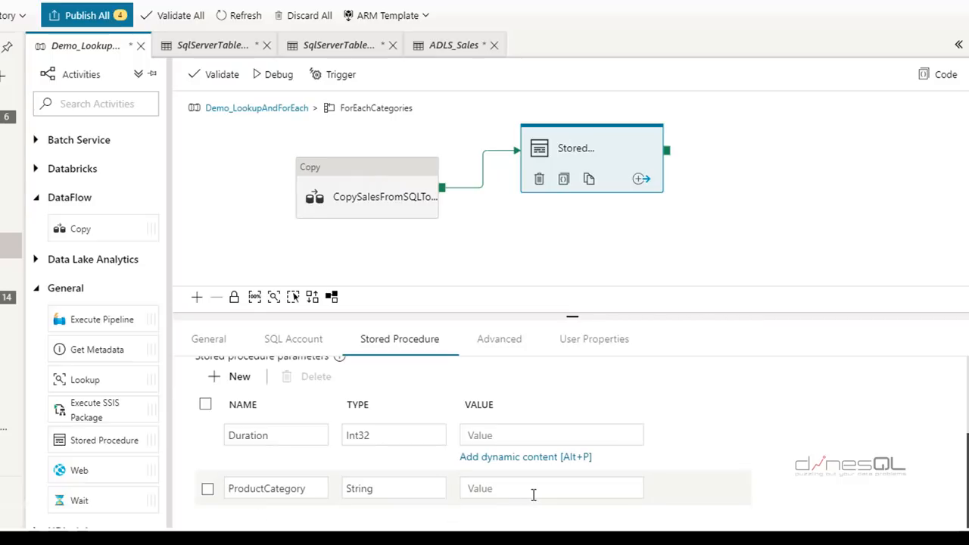
{"action": "left_click", "coordinate": [534, 457]}
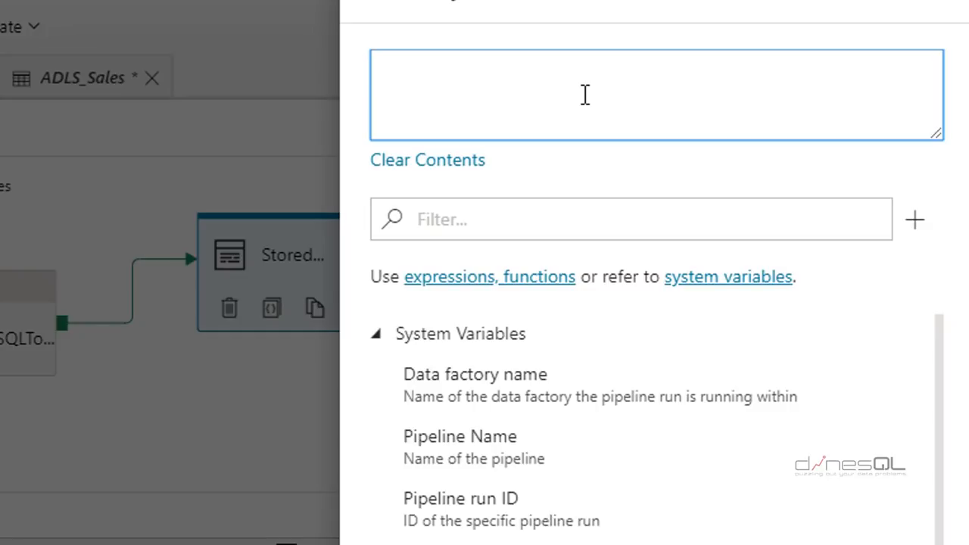
{"action": "type", "text": "activity('CopySalesFromSQLToADLS').output.copyDuration"}
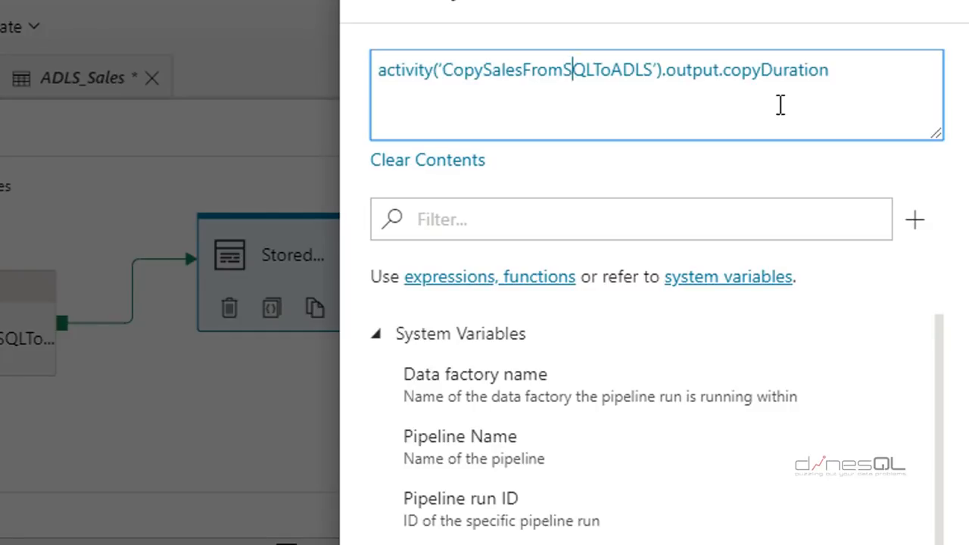
Prefix the Duration expression with @, replace its curly quotes with straight single quotes and apply it.
{"action": "key", "text": "Home"}
{"action": "type", "text": "@"}
{"action": "key", "text": "Right"}
{"action": "key", "text": "Right"}
{"action": "key", "text": "Right"}
{"action": "key", "text": "Right"}
{"action": "key", "text": "Right"}
{"action": "key", "text": "Right"}
{"action": "key", "text": "Right"}
{"action": "key", "text": "Right"}
{"action": "key", "text": "Right"}
{"action": "key", "text": "Right"}
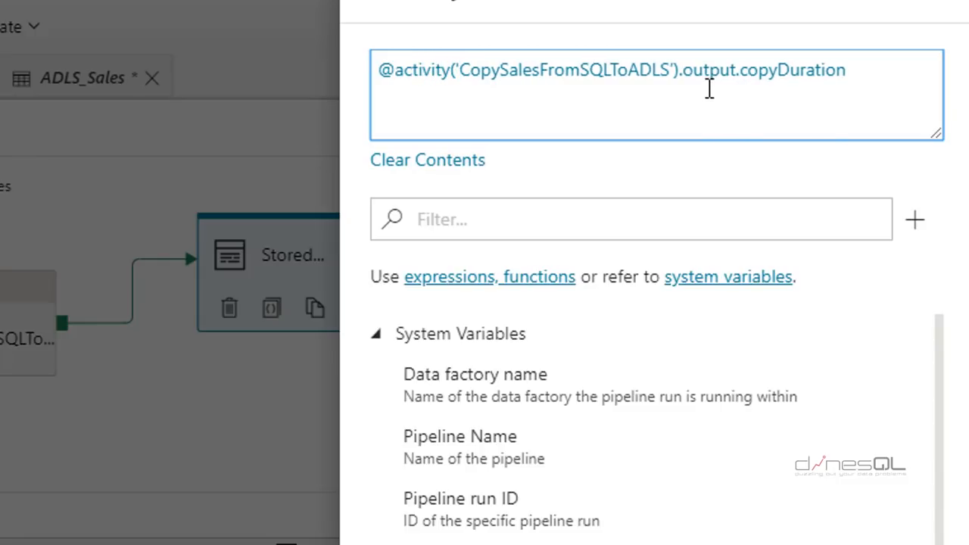
{"action": "left_click", "coordinate": [675, 70]}
{"action": "key", "text": "BackSpace"}
{"action": "type", "text": "'"}
{"action": "left_click", "coordinate": [880, 69]}
{"action": "left_click_drag", "start_coordinate": [740, 71], "coordinate": [850, 69]}
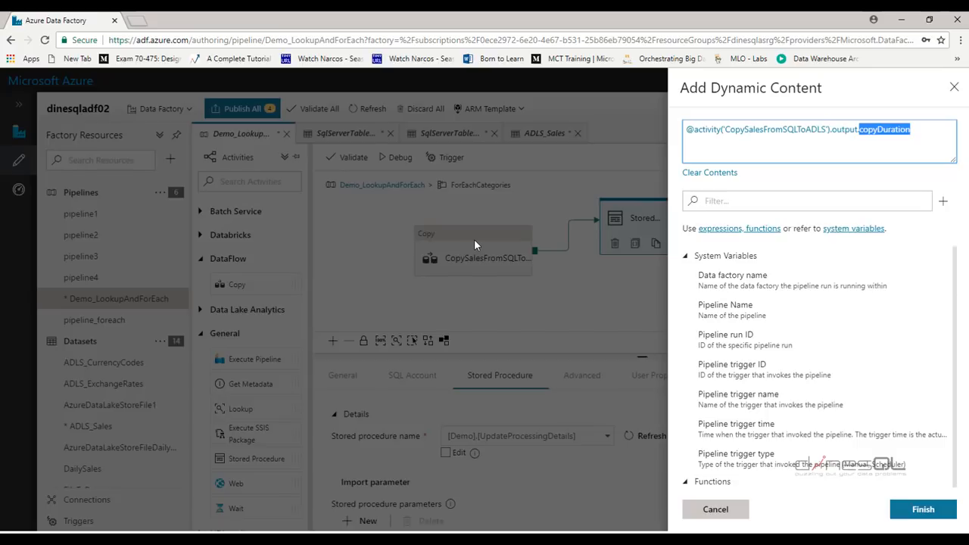
{"action": "left_click", "coordinate": [925, 512]}
{"action": "scroll", "coordinate": [659, 453], "scroll_direction": "down", "scroll_amount": 3}
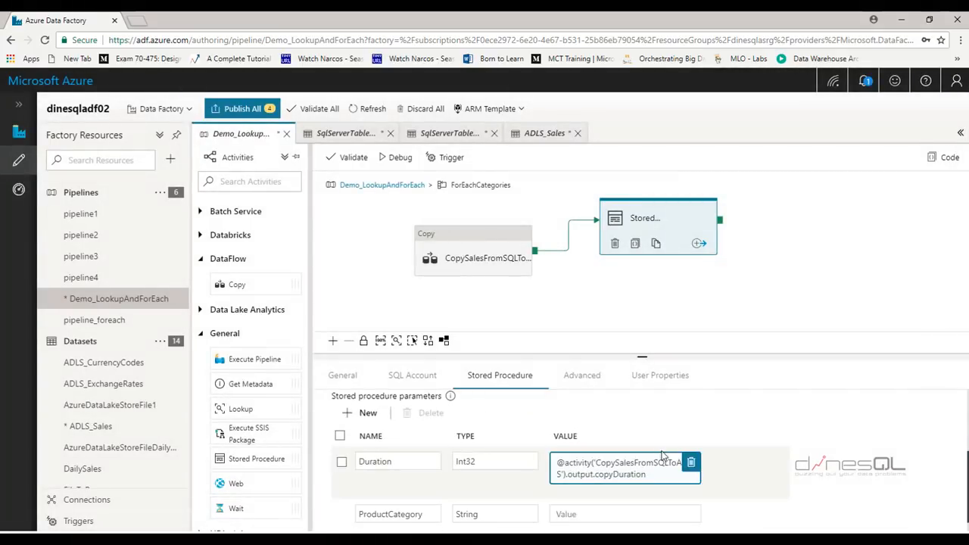
{"action": "left_click", "coordinate": [613, 499]}
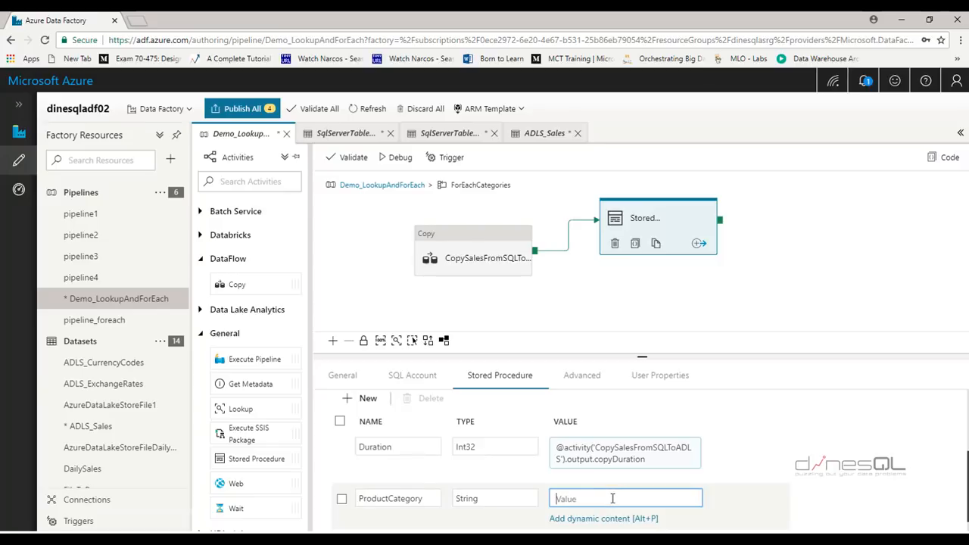
{"action": "left_click", "coordinate": [619, 520]}
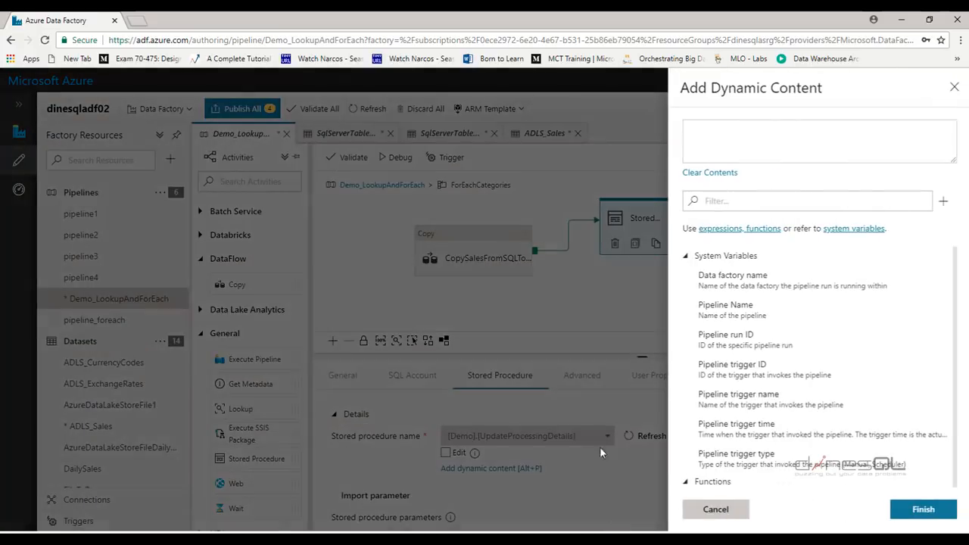
{"action": "type", "text": "@it"}
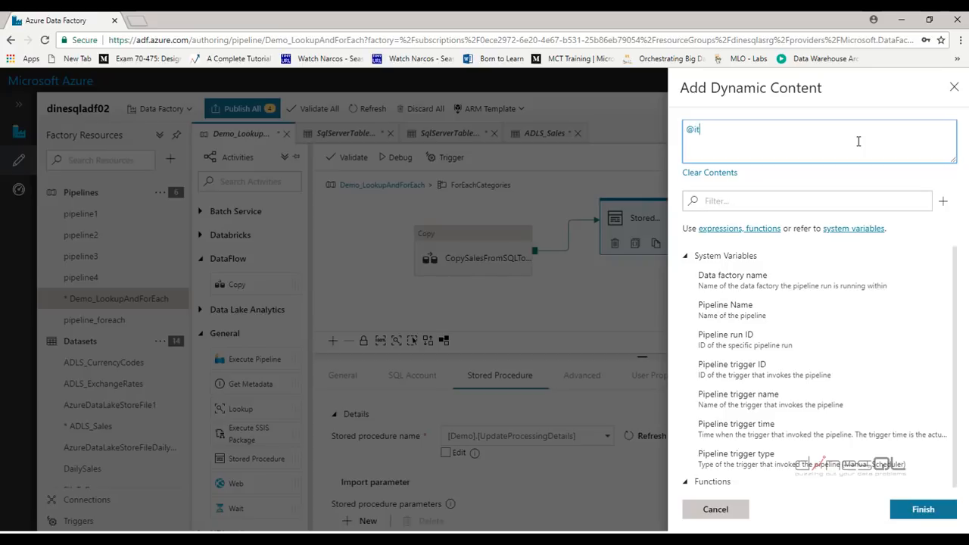
{"action": "type", "text": "em().Category"}
{"action": "left_click", "coordinate": [922, 510]}
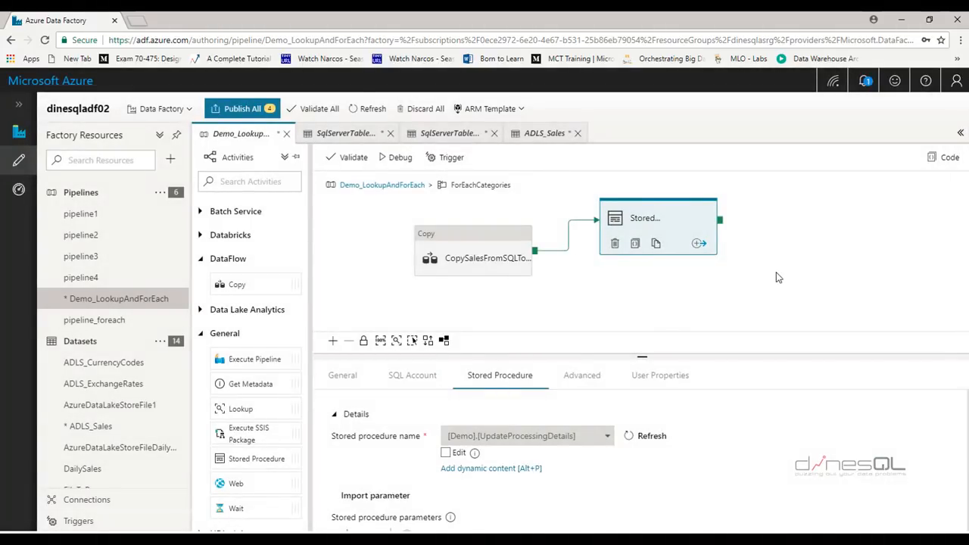
Return to the top level of the Demo_LookupAndForEach pipeline, start a debug run and refresh its output.
{"action": "left_click", "coordinate": [381, 188]}
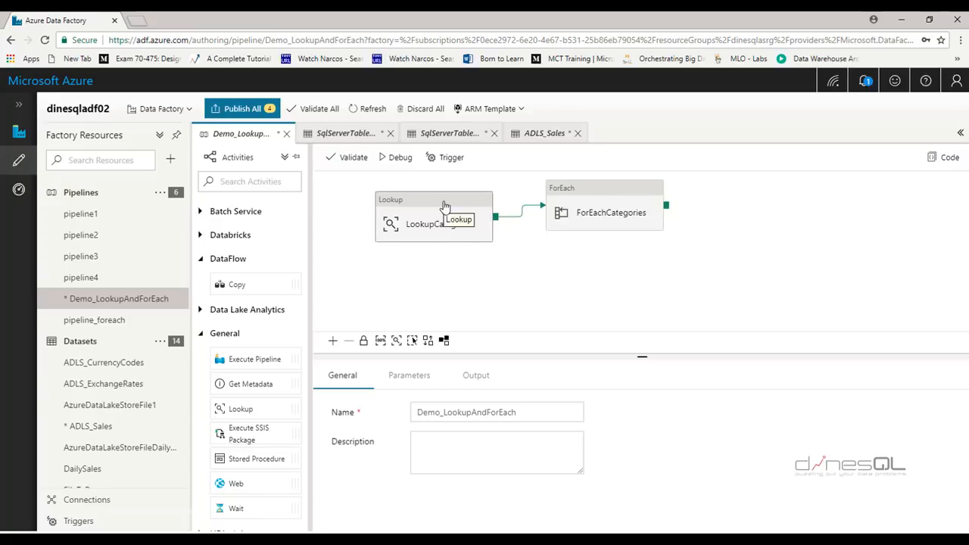
{"action": "left_click", "coordinate": [616, 194]}
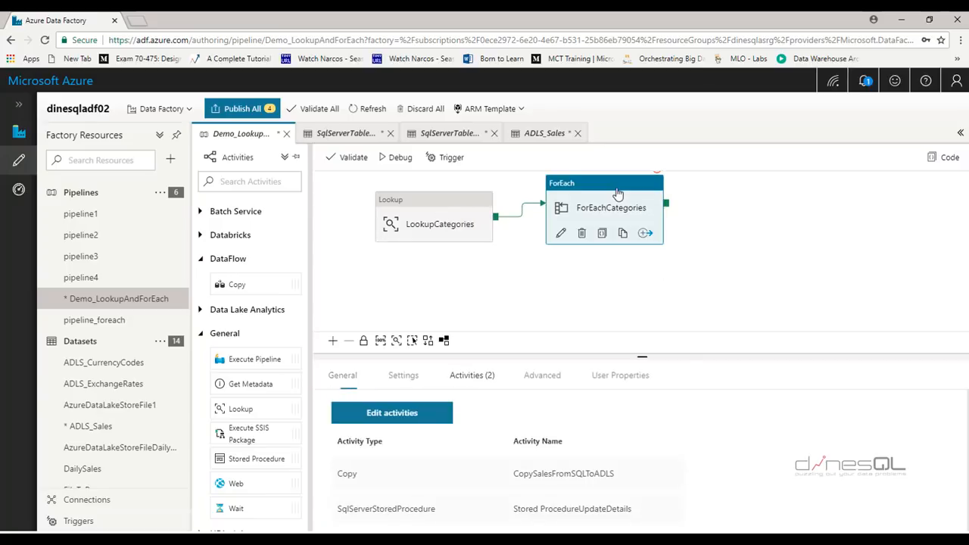
{"action": "double_click", "coordinate": [616, 193]}
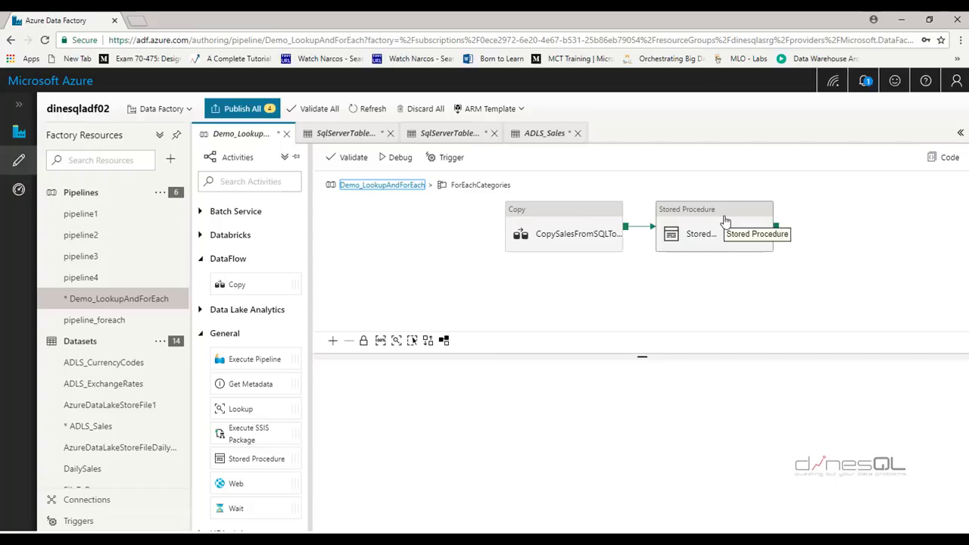
{"action": "left_click", "coordinate": [366, 186]}
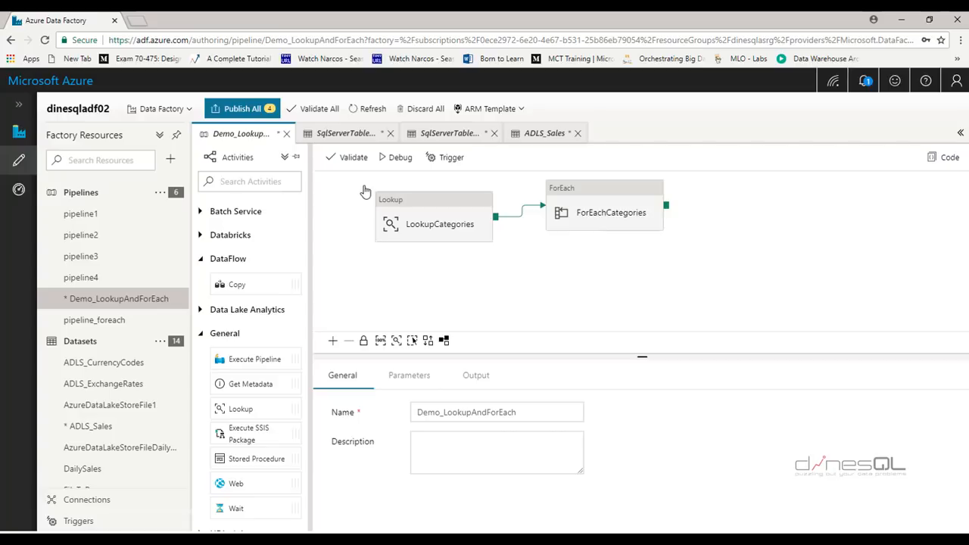
{"action": "left_click", "coordinate": [398, 159]}
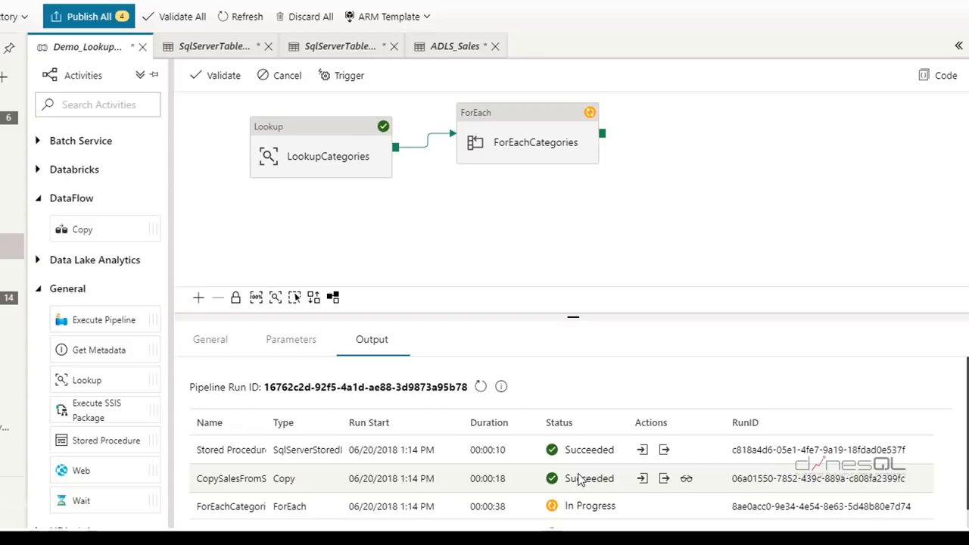
{"action": "left_click", "coordinate": [480, 388]}
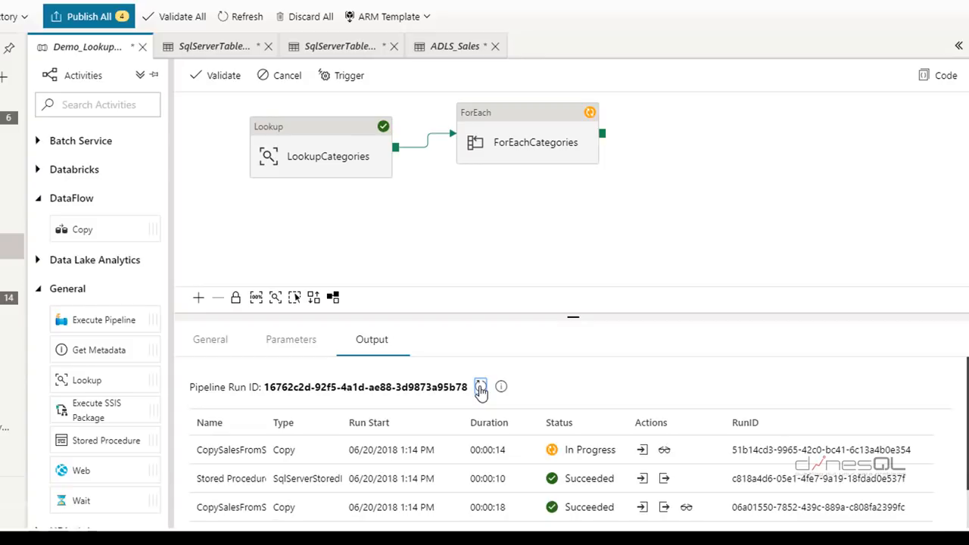
Enlarge the debug output area and examine the status and duration of all activity runs.
{"action": "left_click_drag", "start_coordinate": [585, 314], "coordinate": [596, 215]}
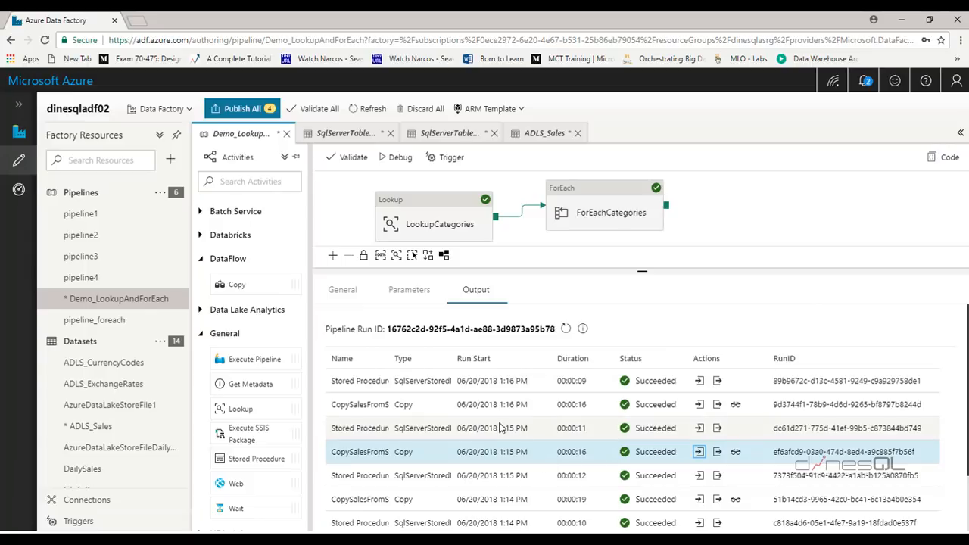
{"action": "scroll", "coordinate": [505, 428], "scroll_direction": "down", "scroll_amount": 1}
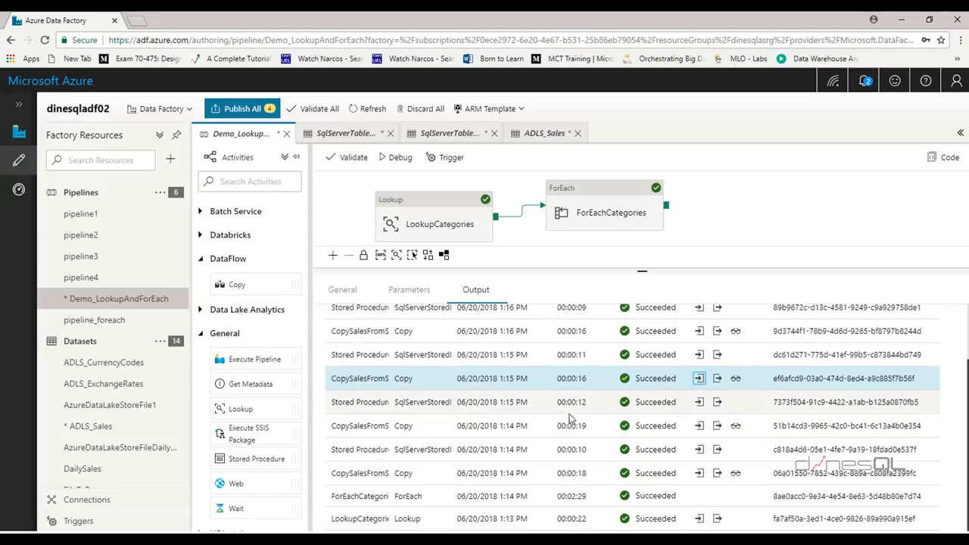
{"action": "scroll", "coordinate": [558, 427], "scroll_direction": "up", "scroll_amount": 1}
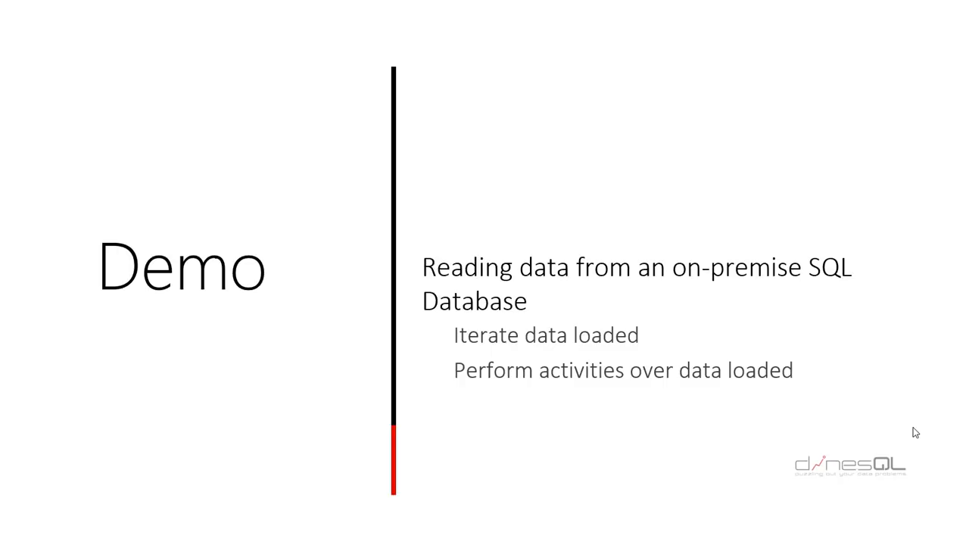
{"action": "left_click", "coordinate": [916, 433]}
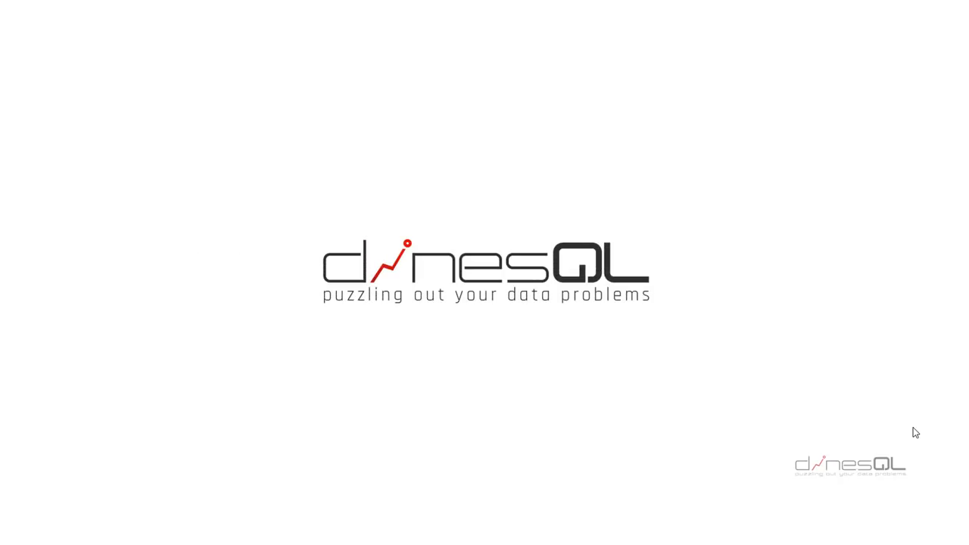